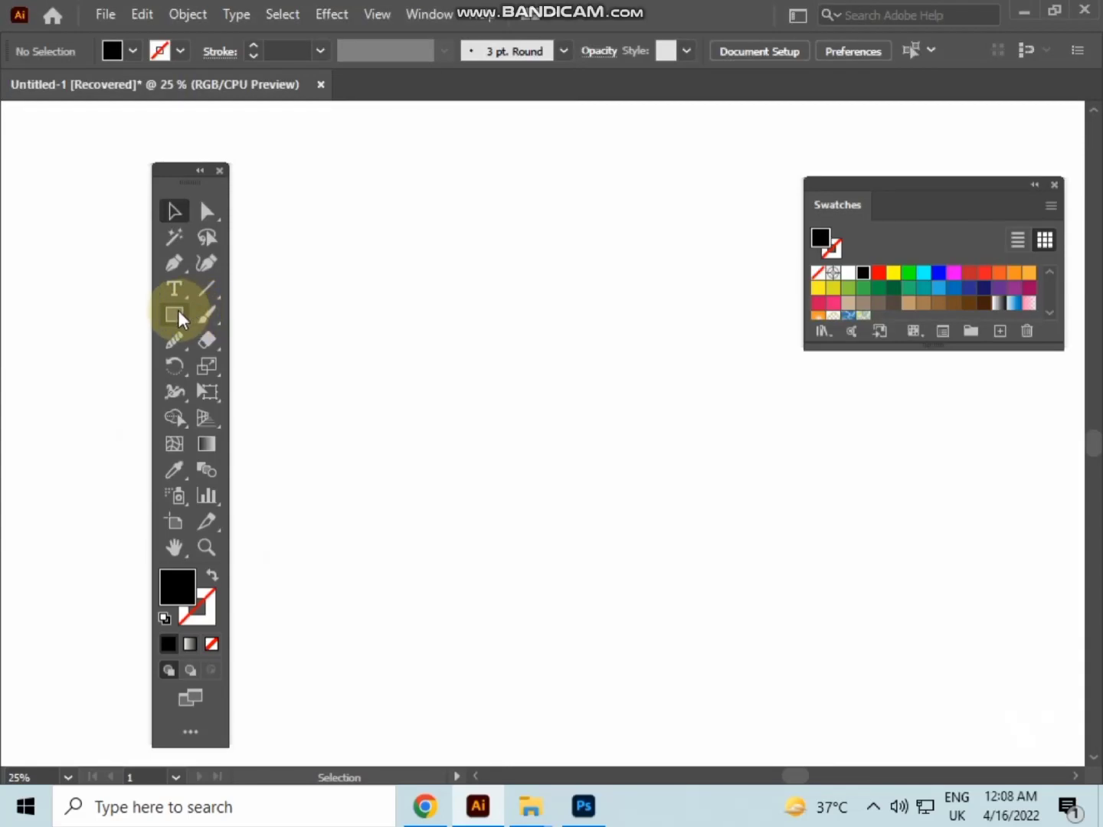
# Draw a square near the page centre with no fill and a black outline
pyautogui.click(178, 314)
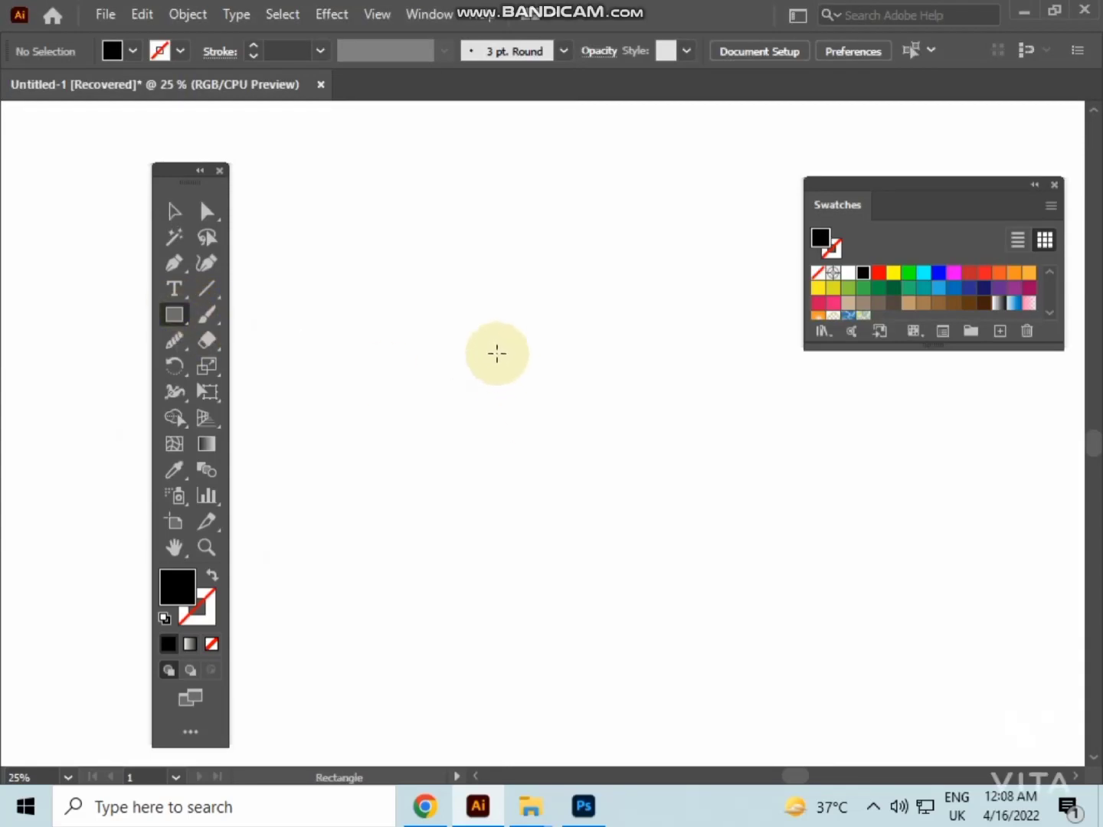
pyautogui.moveTo(497, 355)
pyautogui.mouseDown()
pyautogui.moveTo(542, 459)
pyautogui.moveTo(635, 548)
pyautogui.mouseUp()
pyautogui.scroll(1, 647, 507)
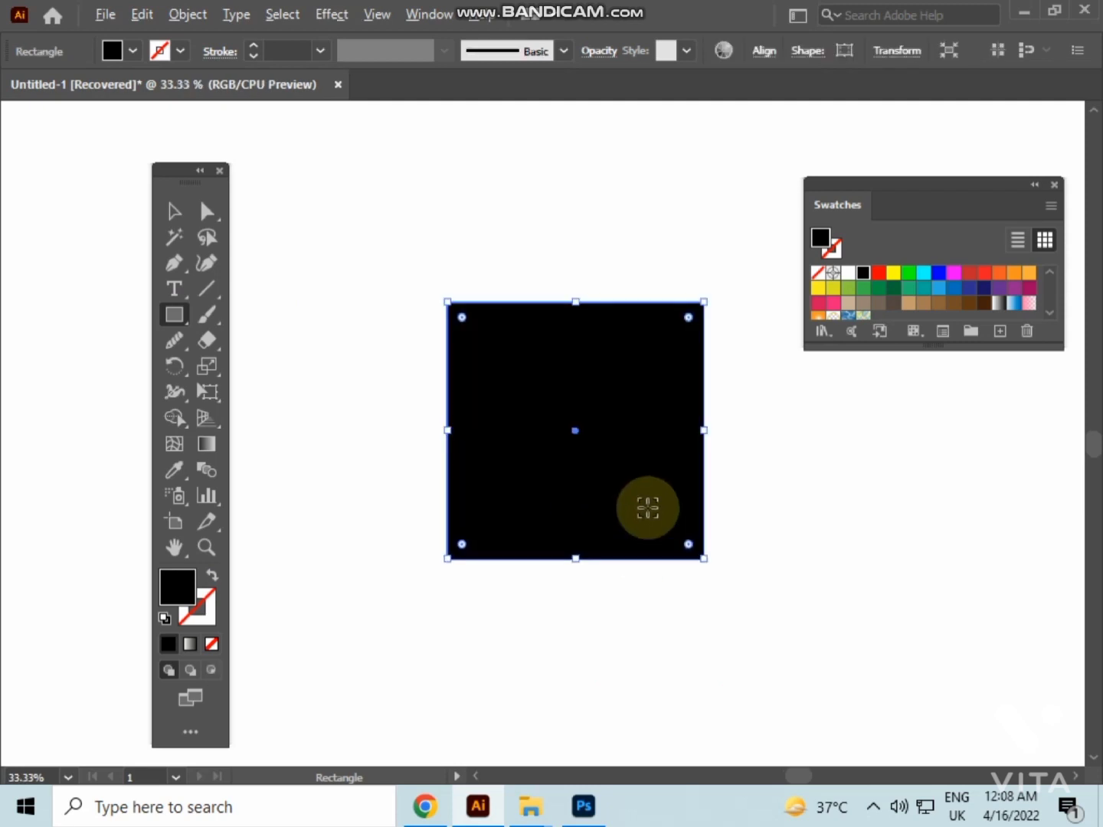
pyautogui.click(211, 578)
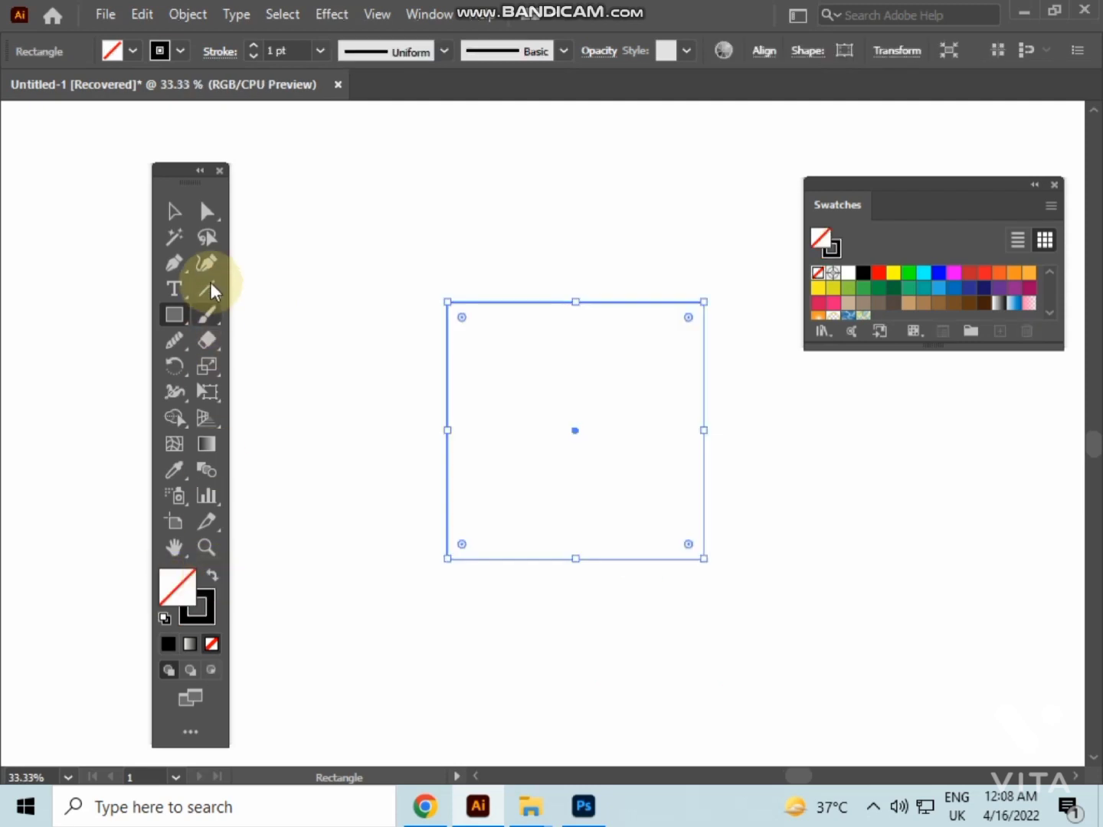
# Raise the square's stroke weight to 27 pt
pyautogui.click(171, 213)
pyautogui.click(430, 183)
pyautogui.click(568, 302)
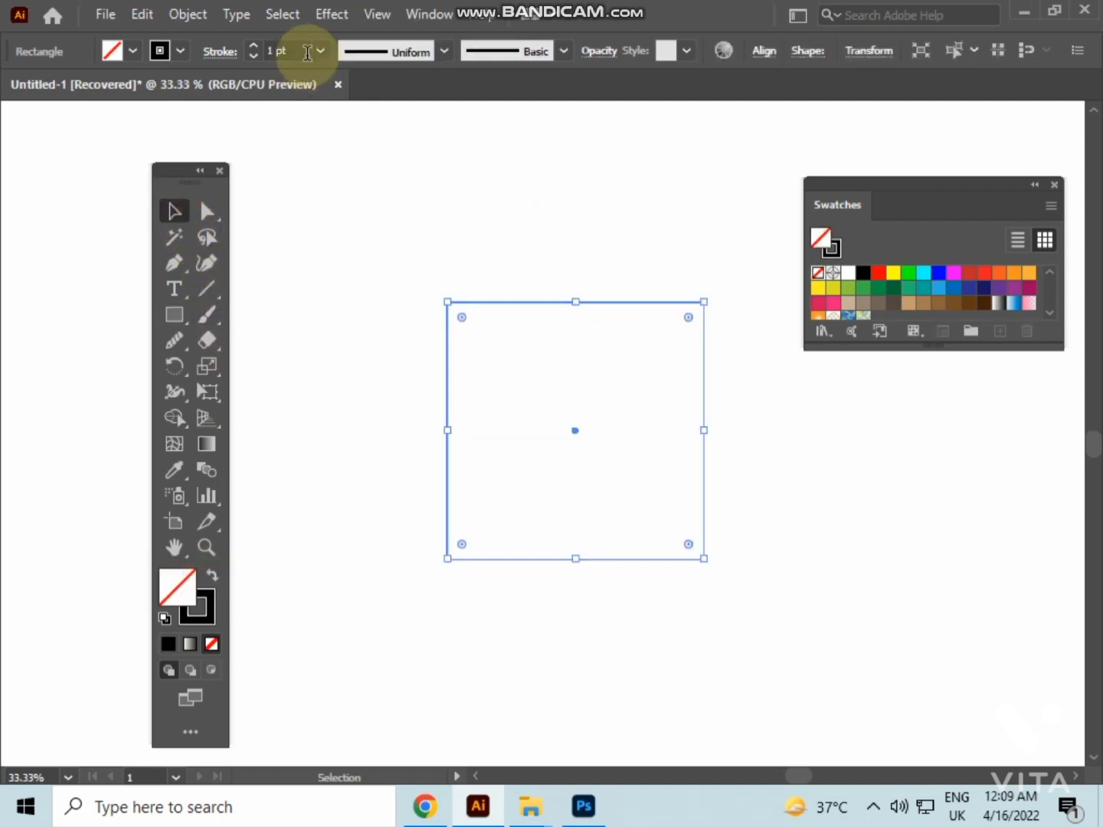
pyautogui.click(289, 50)
pyautogui.scroll(3, 288, 49)
pyautogui.scroll(8, 288, 49)
pyautogui.scroll(7, 288, 50)
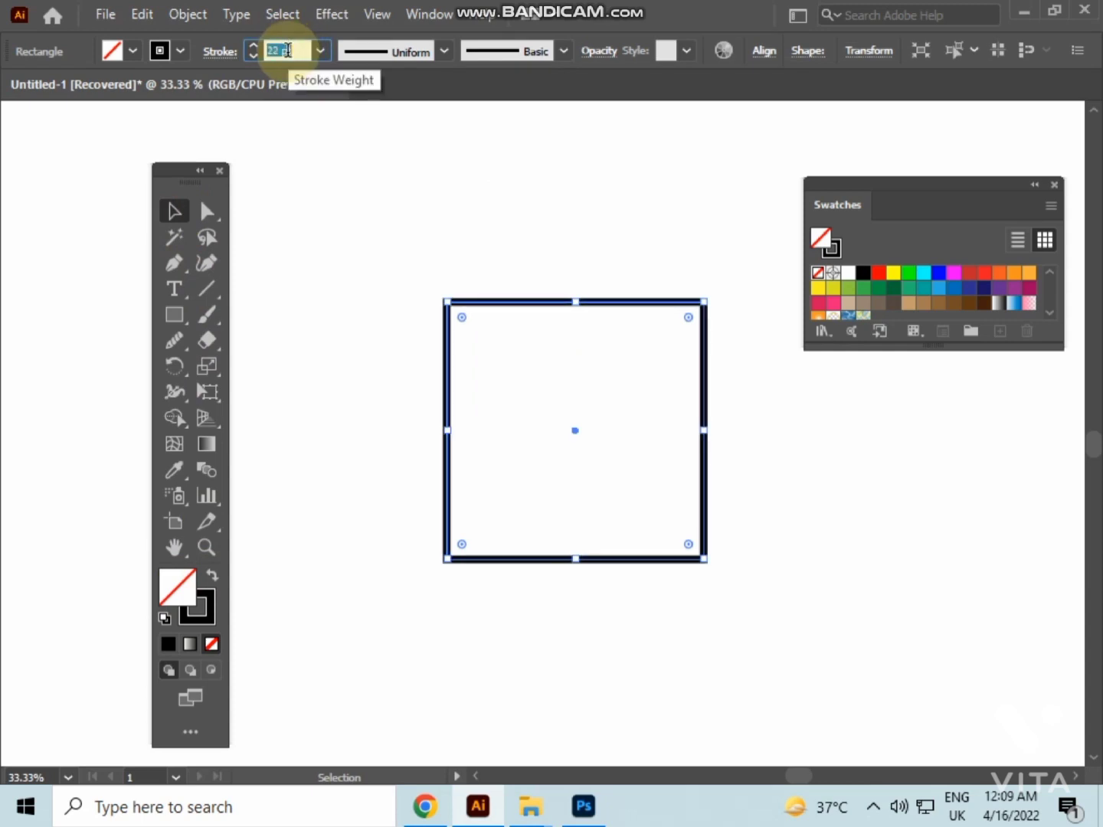
pyautogui.scroll(8, 287, 49)
pyautogui.click(531, 177)
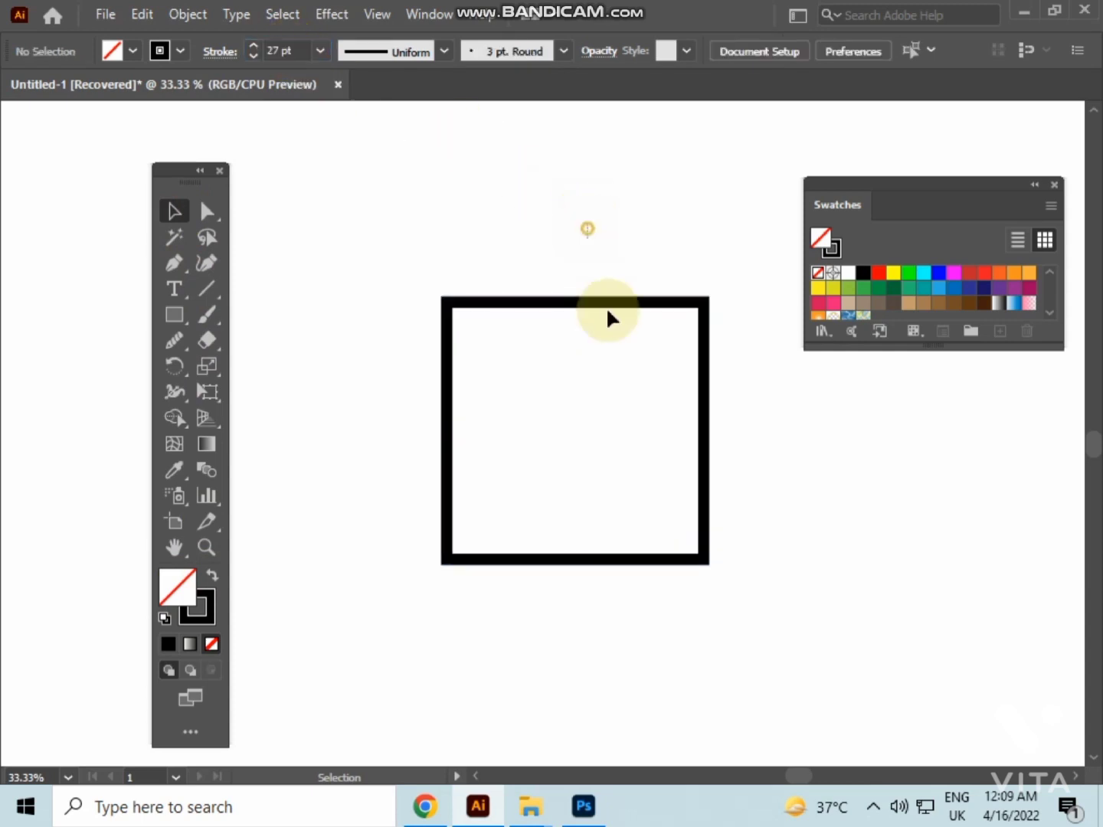
pyautogui.click(708, 561)
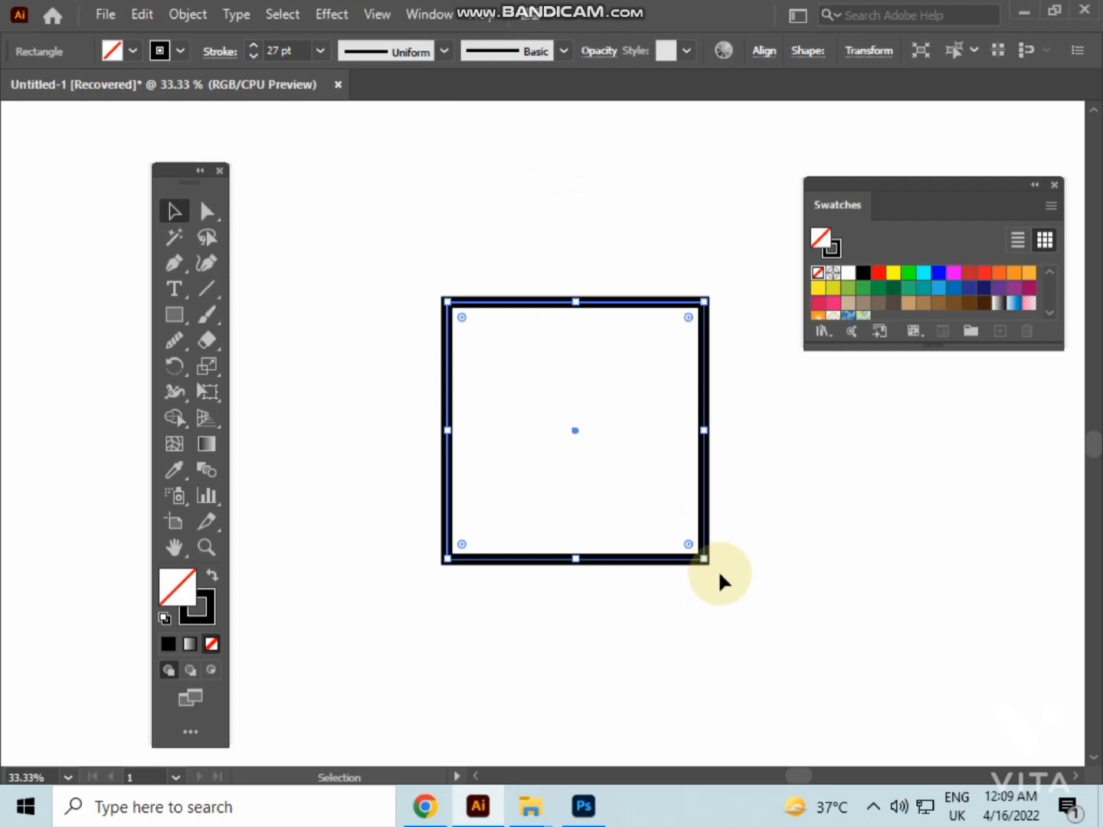
# Rotate the outlined square 45° into a diamond and nudge it slightly left
pyautogui.moveTo(708, 568); pyautogui.dragTo(671, 273)
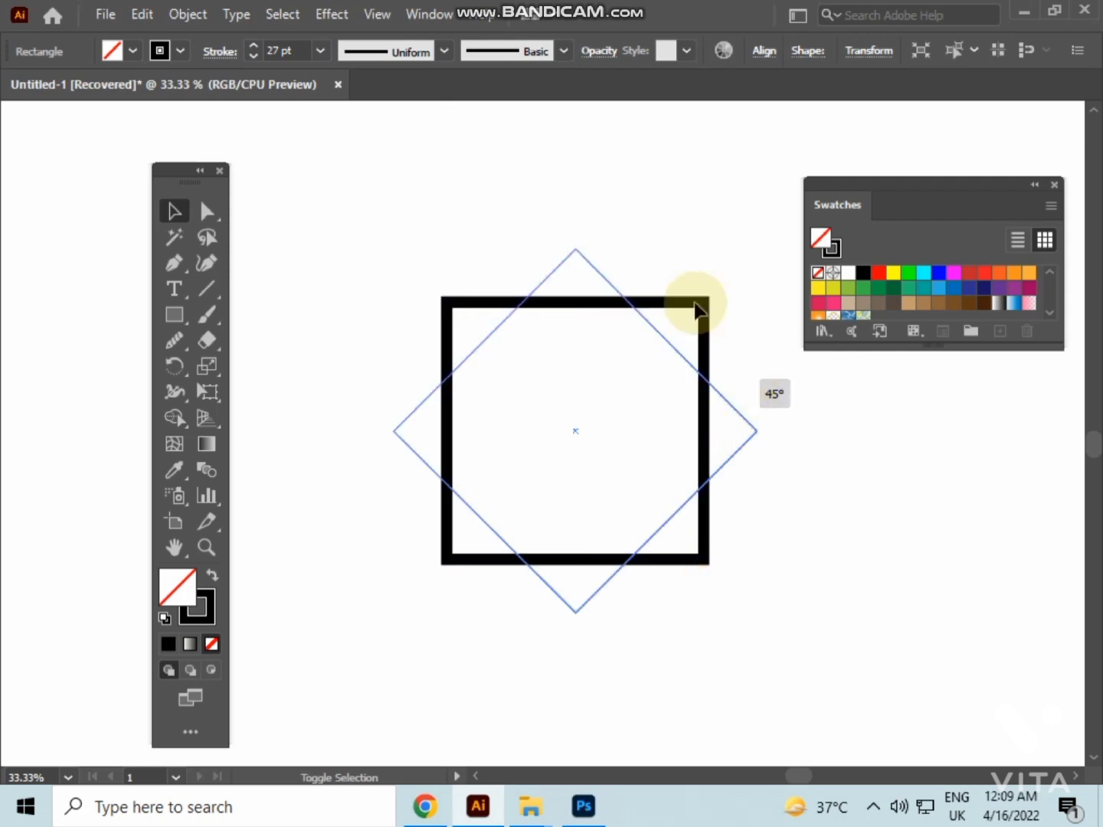
pyautogui.click(664, 358)
pyautogui.click(591, 422)
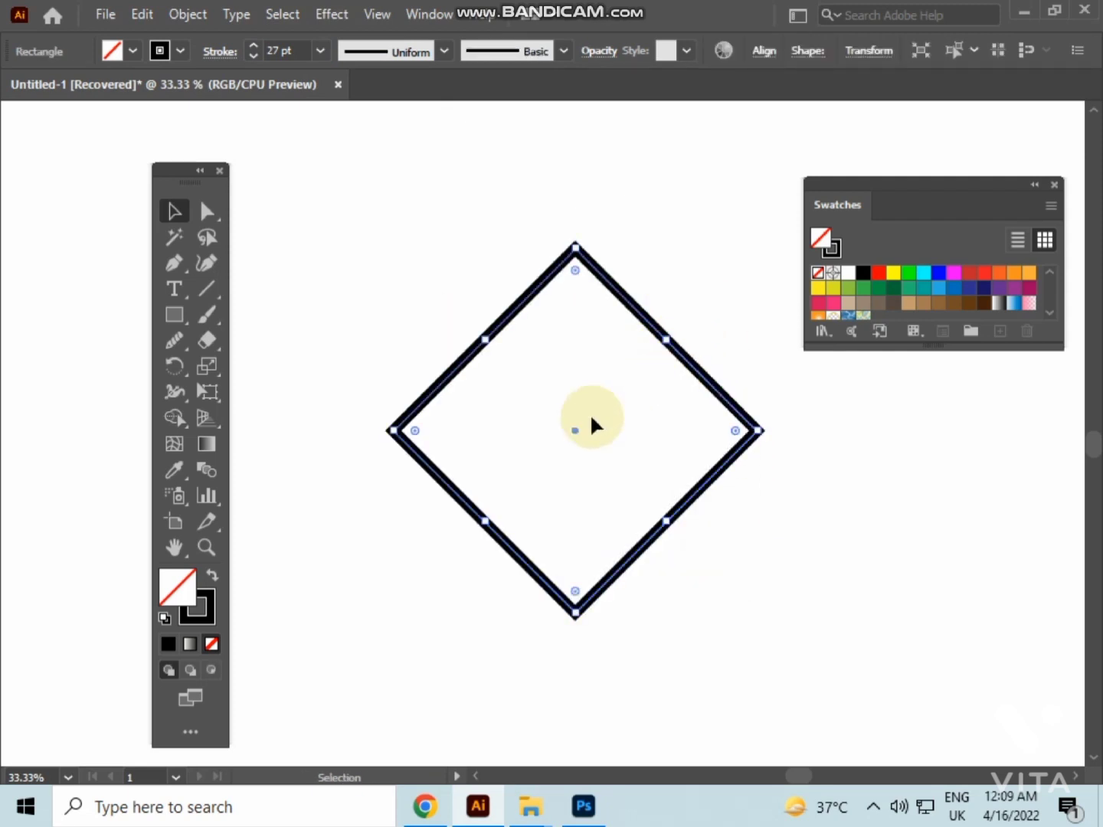
pyautogui.moveTo(571, 427); pyautogui.dragTo(534, 427)
pyautogui.click(525, 394)
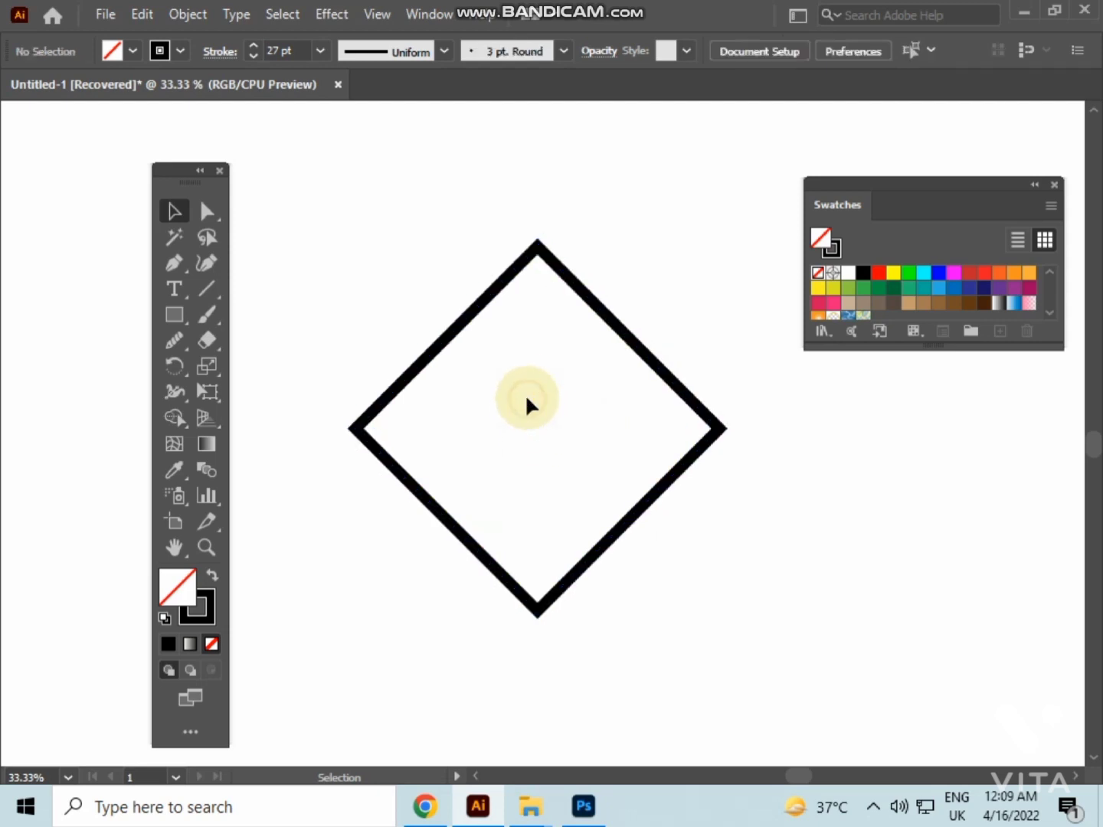
pyautogui.moveTo(452, 264); pyautogui.dragTo(541, 369)
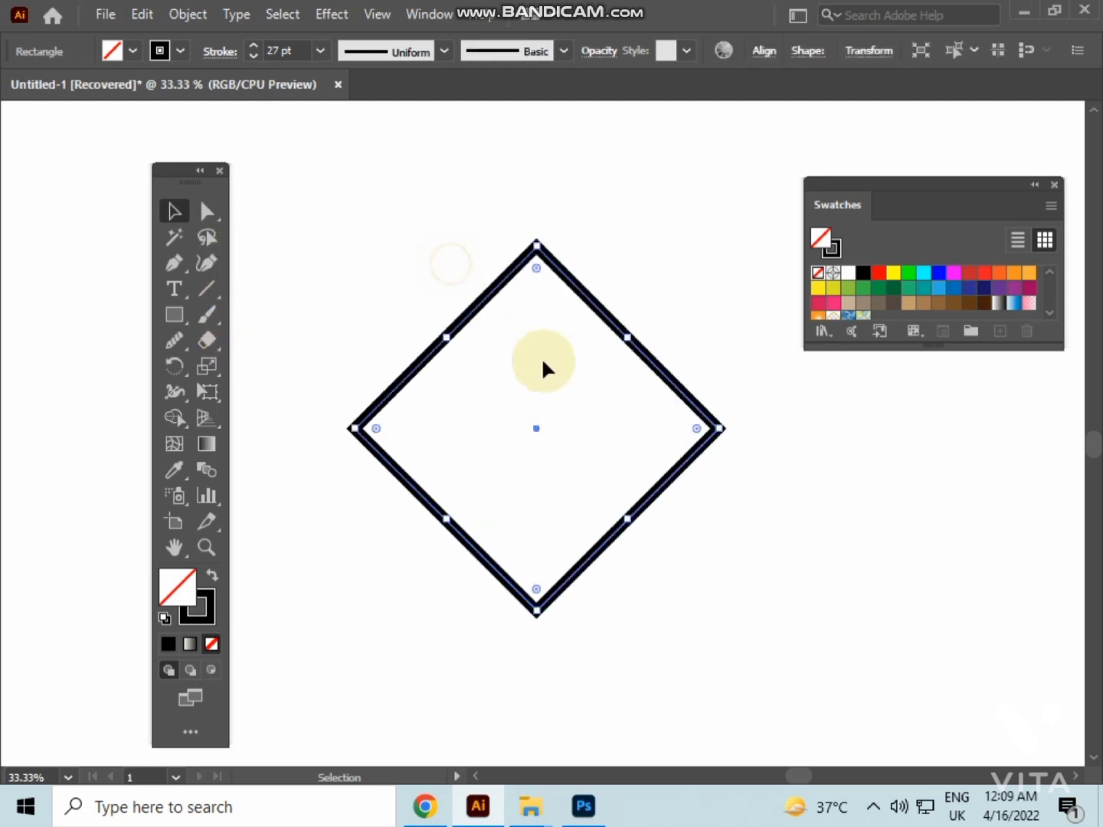
# Cut the diamond at its left and right corners with the Scissors tool
pyautogui.click(213, 348)
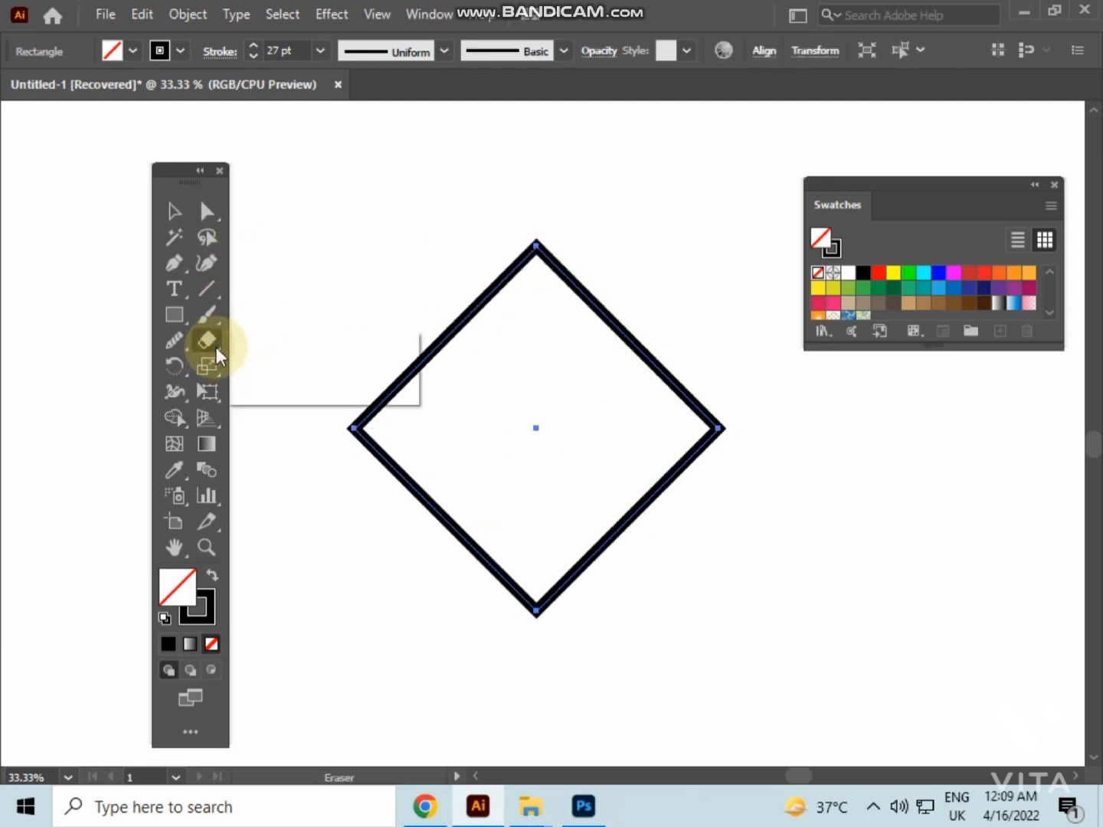
pyautogui.click(273, 366)
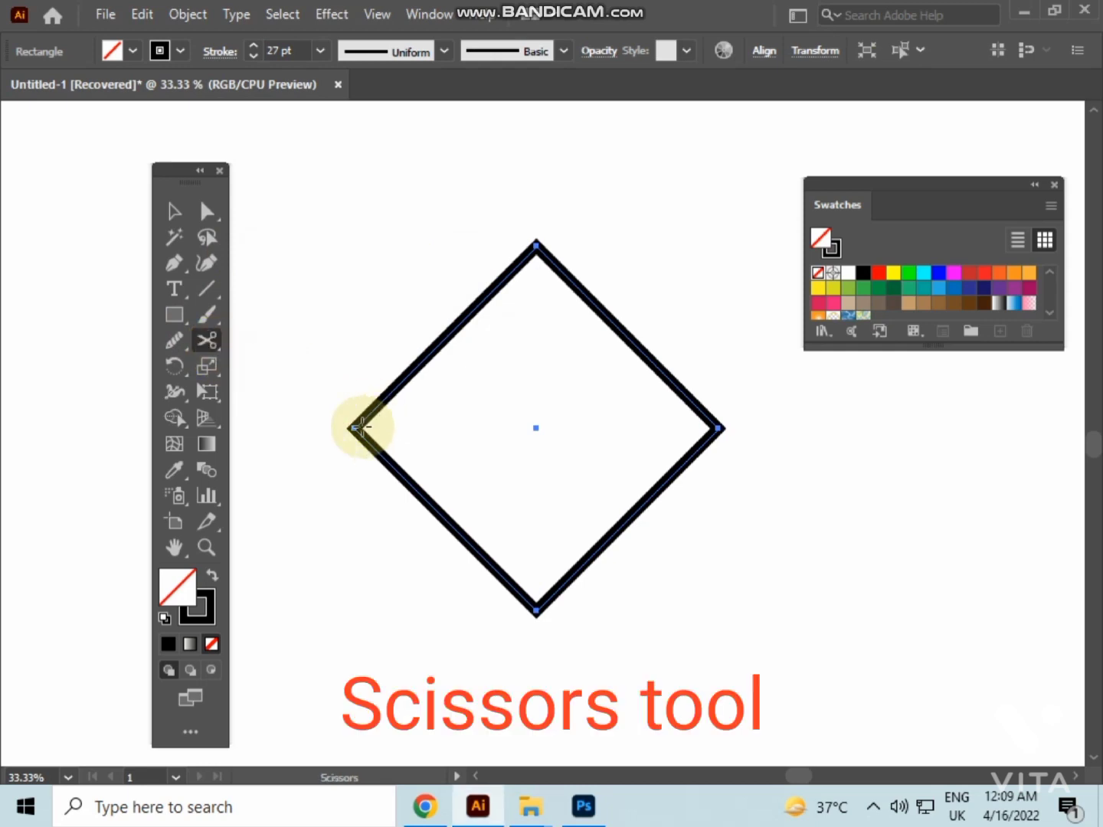
pyautogui.click(355, 427)
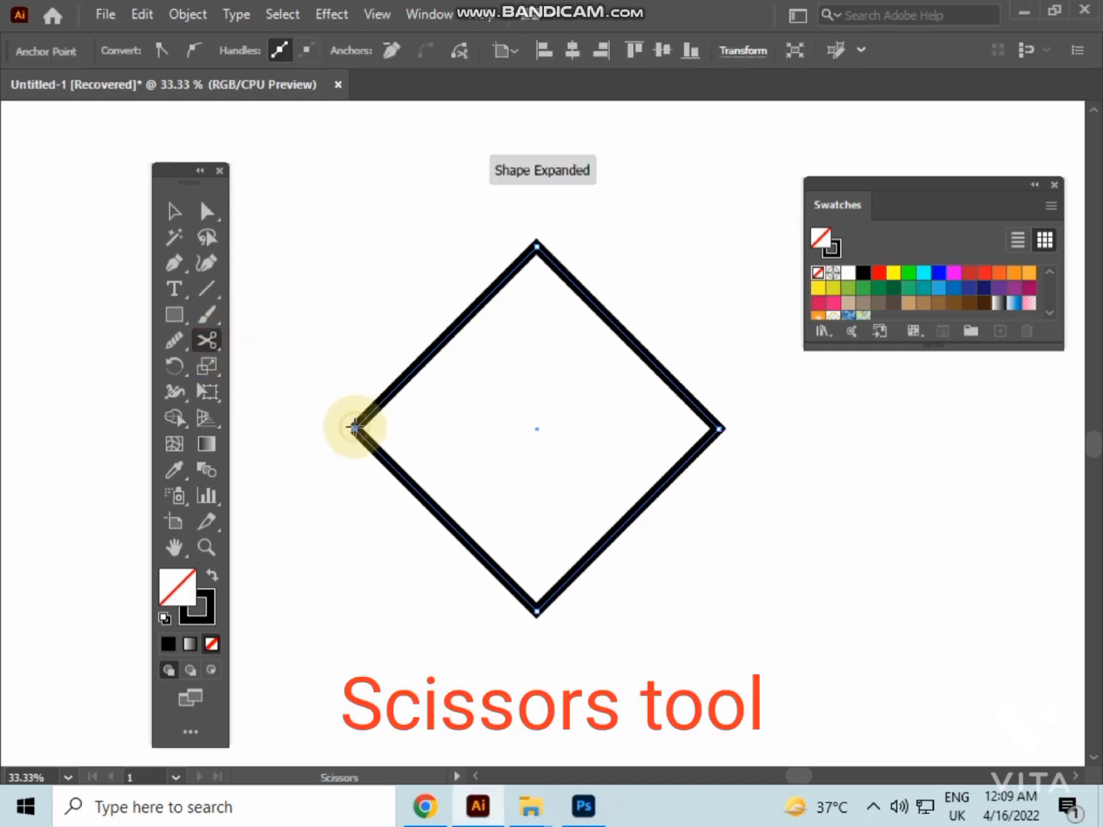
pyautogui.click(711, 432)
pyautogui.click(721, 426)
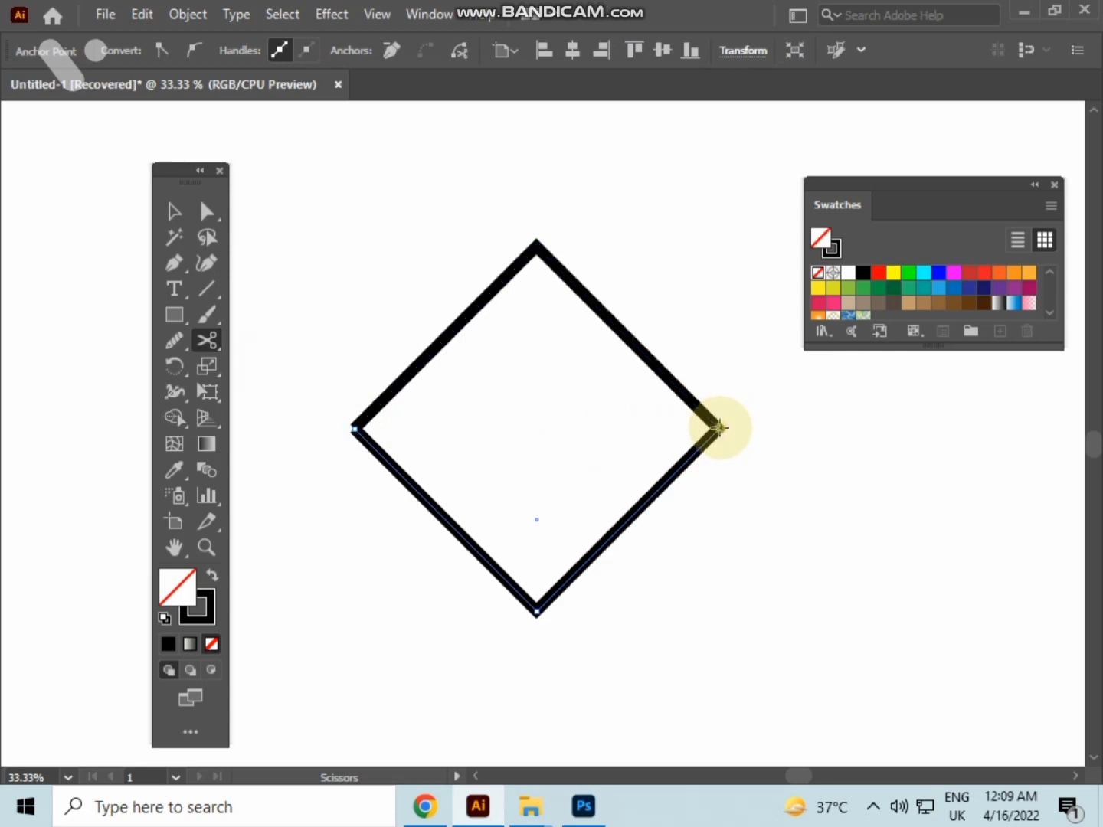
# Delete the diamond's lower half, leaving only the upper chevron
pyautogui.click(172, 211)
pyautogui.click(272, 183)
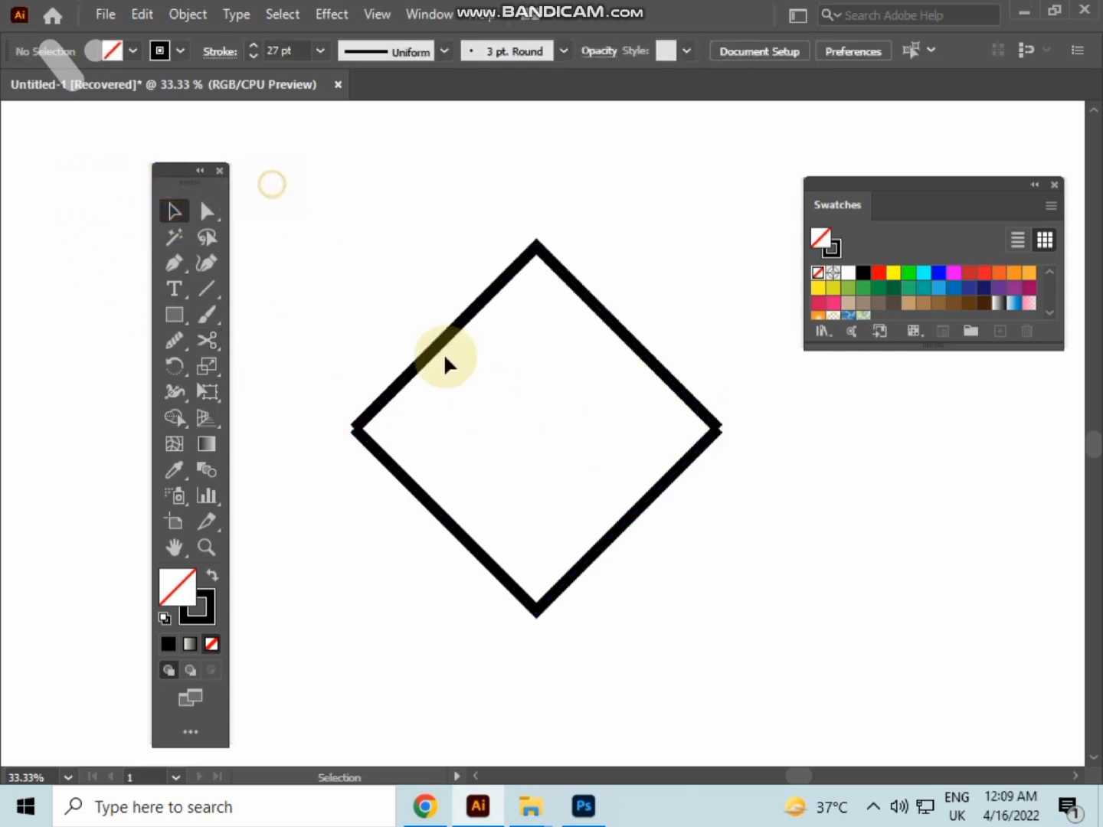
pyautogui.moveTo(675, 614); pyautogui.dragTo(677, 612)
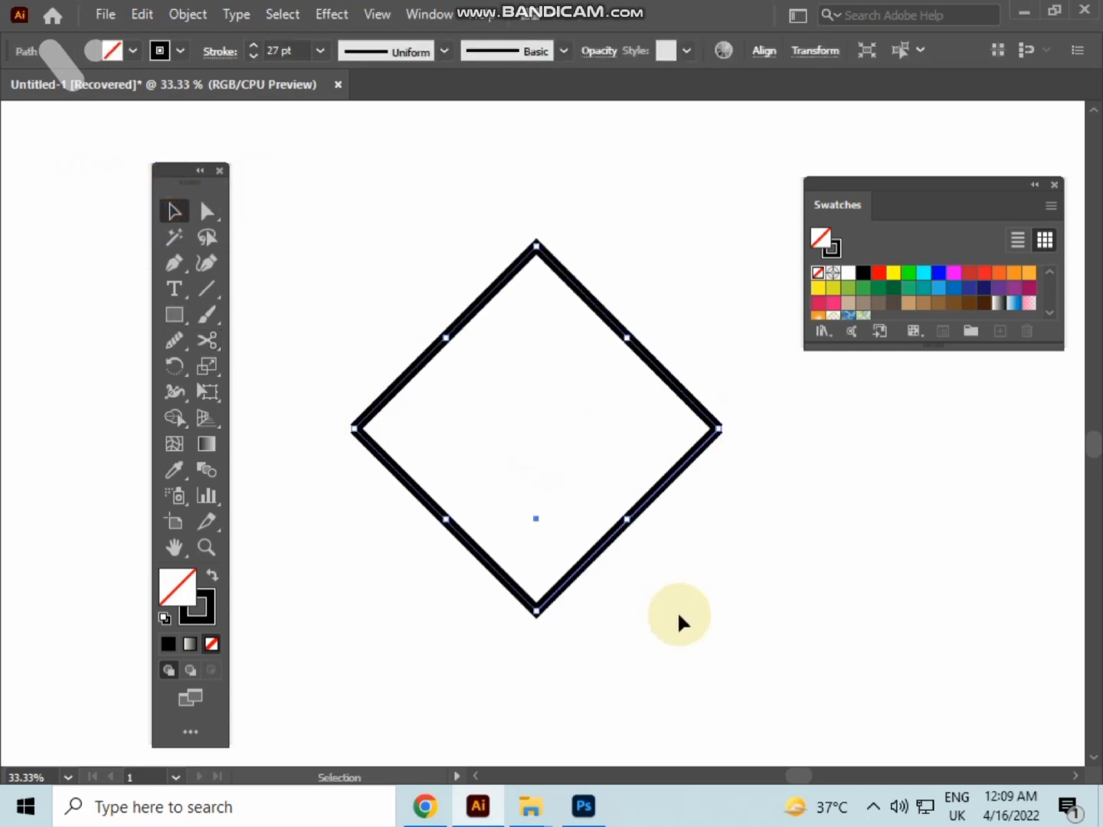
pyautogui.press('Delete')
# Duplicate the chevron, shrink the copy and tuck it just under the original's apex
pyautogui.click(592, 342)
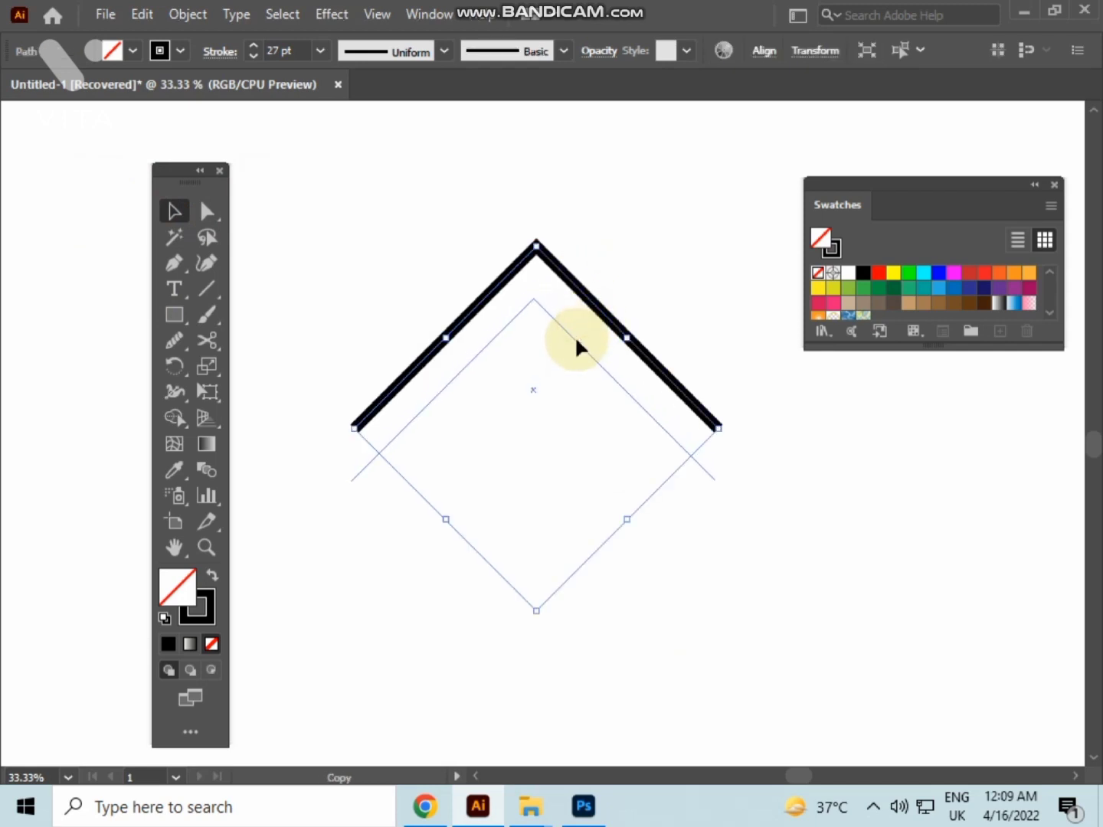
pyautogui.moveTo(583, 295); pyautogui.dragTo(580, 347)
pyautogui.moveTo(534, 299)
pyautogui.mouseDown()
pyautogui.moveTo(535, 349)
pyautogui.moveTo(562, 348)
pyautogui.moveTo(565, 307)
pyautogui.mouseUp()
pyautogui.click(555, 445)
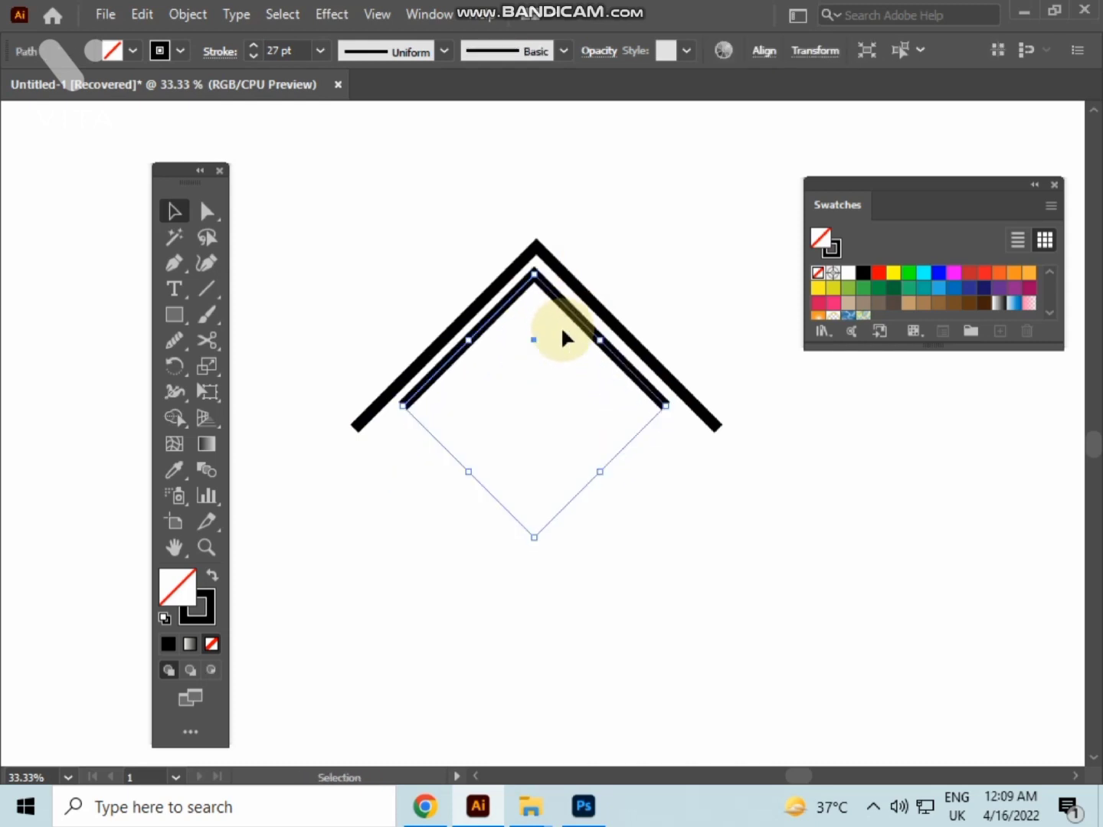
pyautogui.click(568, 356)
pyautogui.click(591, 342)
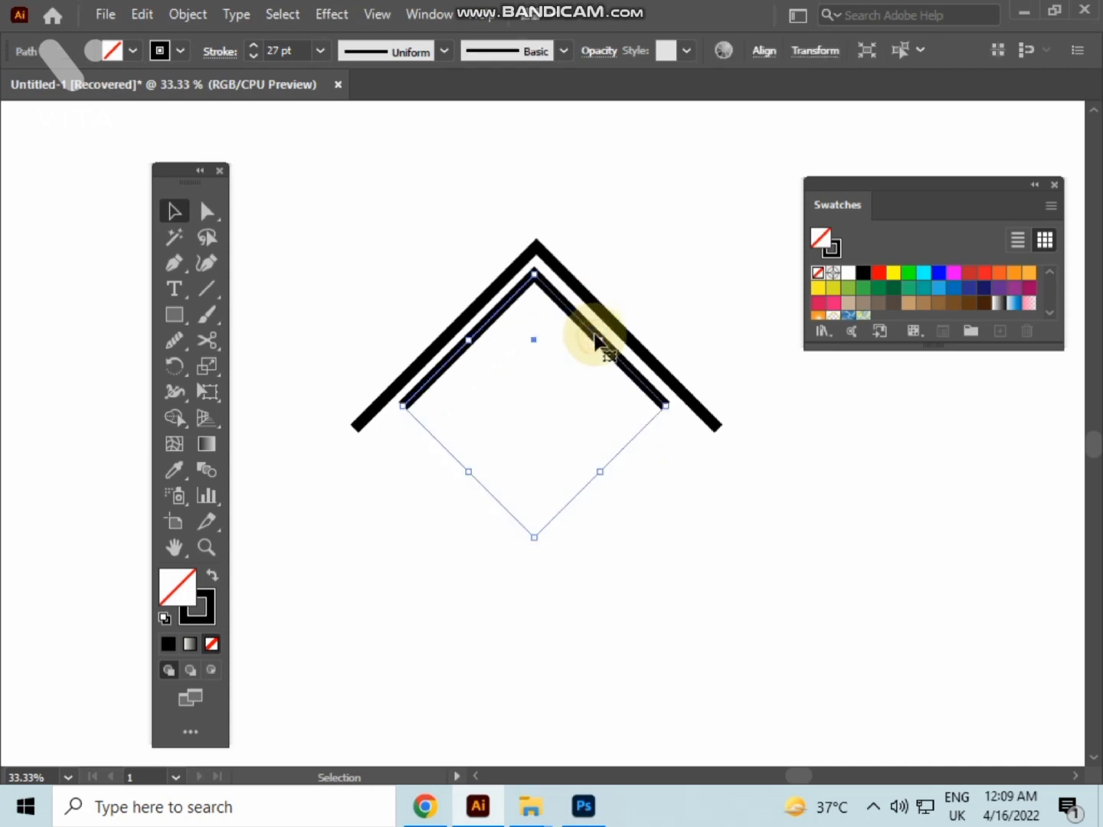
pyautogui.moveTo(539, 278); pyautogui.dragTo(535, 298)
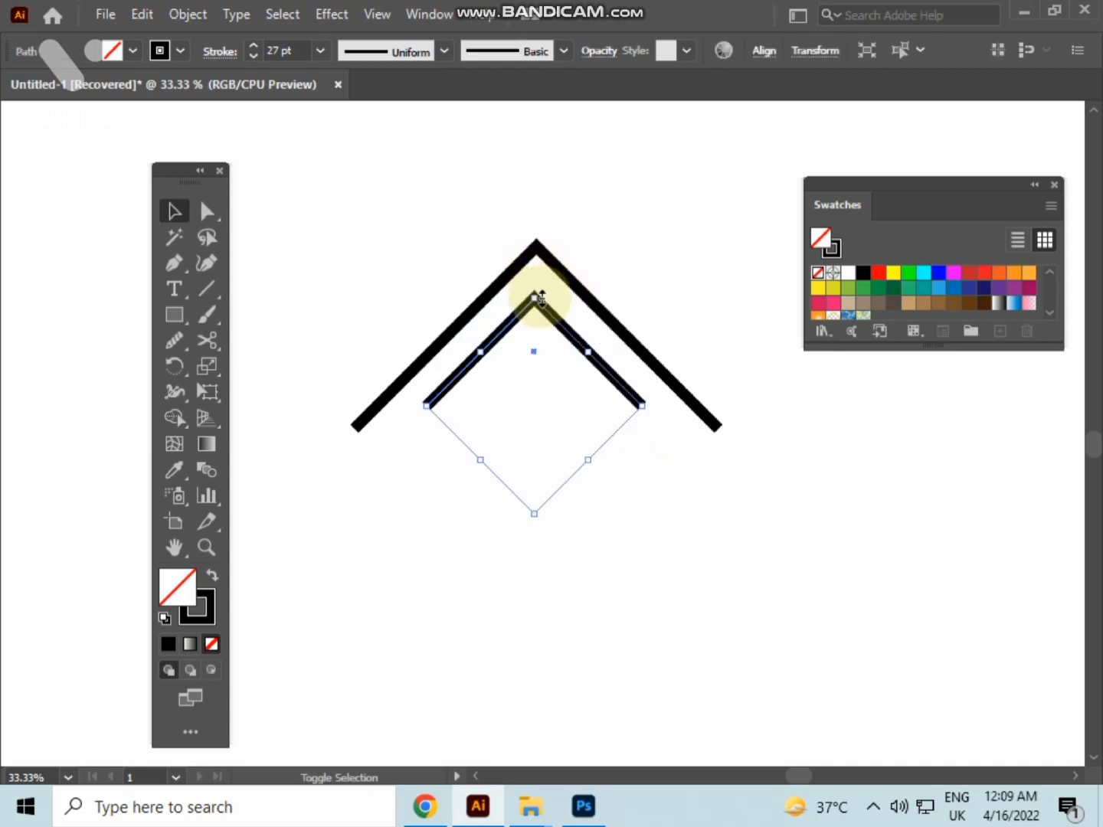
pyautogui.click(548, 331)
pyautogui.click(550, 314)
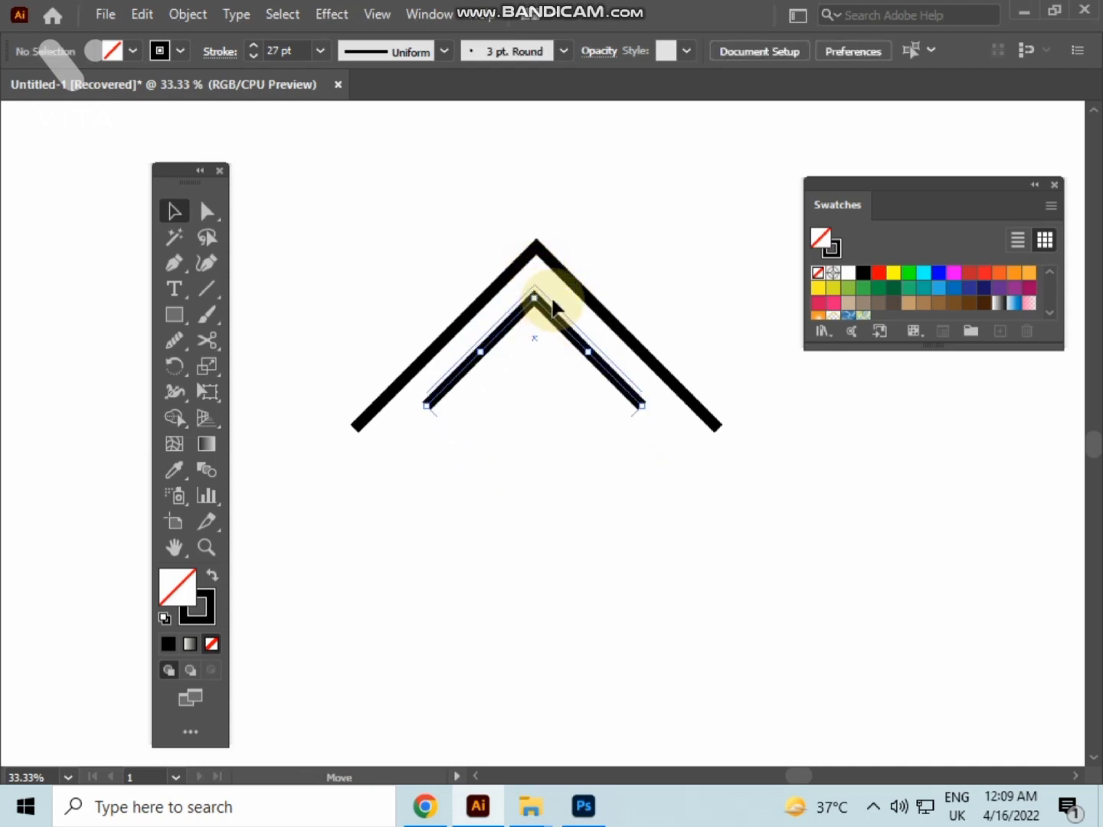
pyautogui.moveTo(554, 306); pyautogui.dragTo(552, 295)
# Horizontally centre the two chevrons on each other
pyautogui.moveTo(511, 224); pyautogui.dragTo(559, 291)
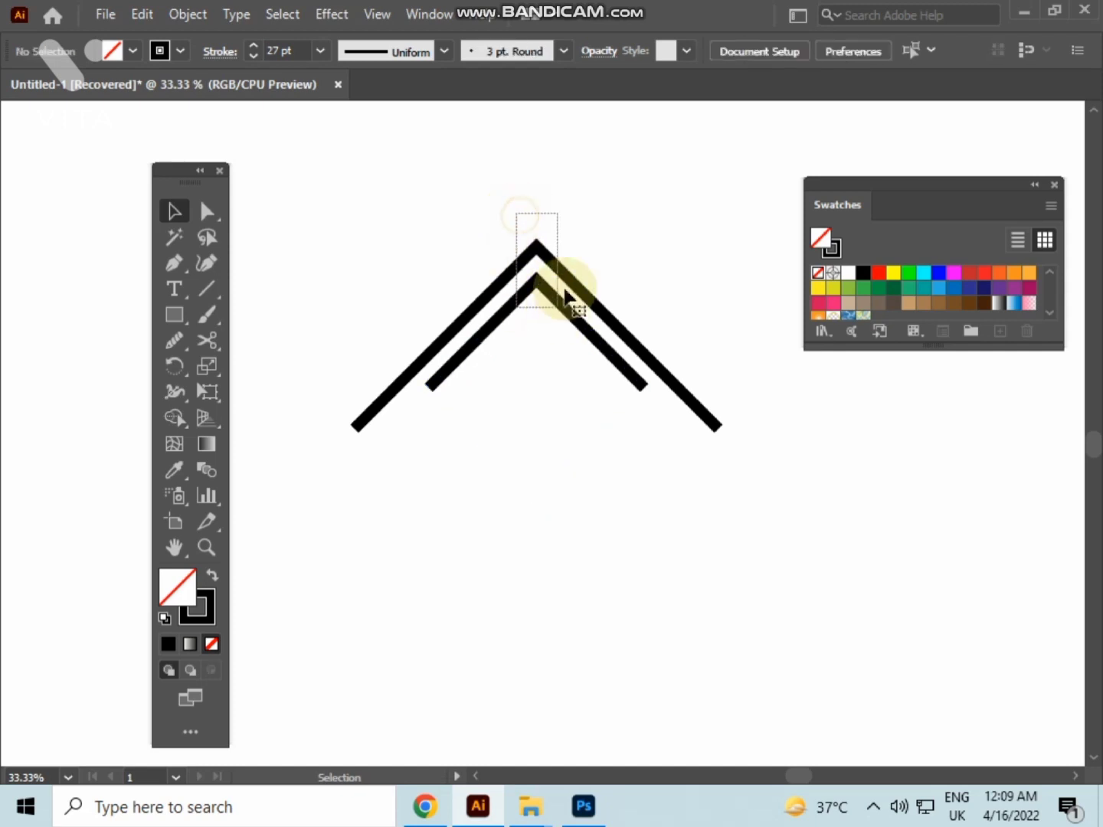
pyautogui.click(850, 51)
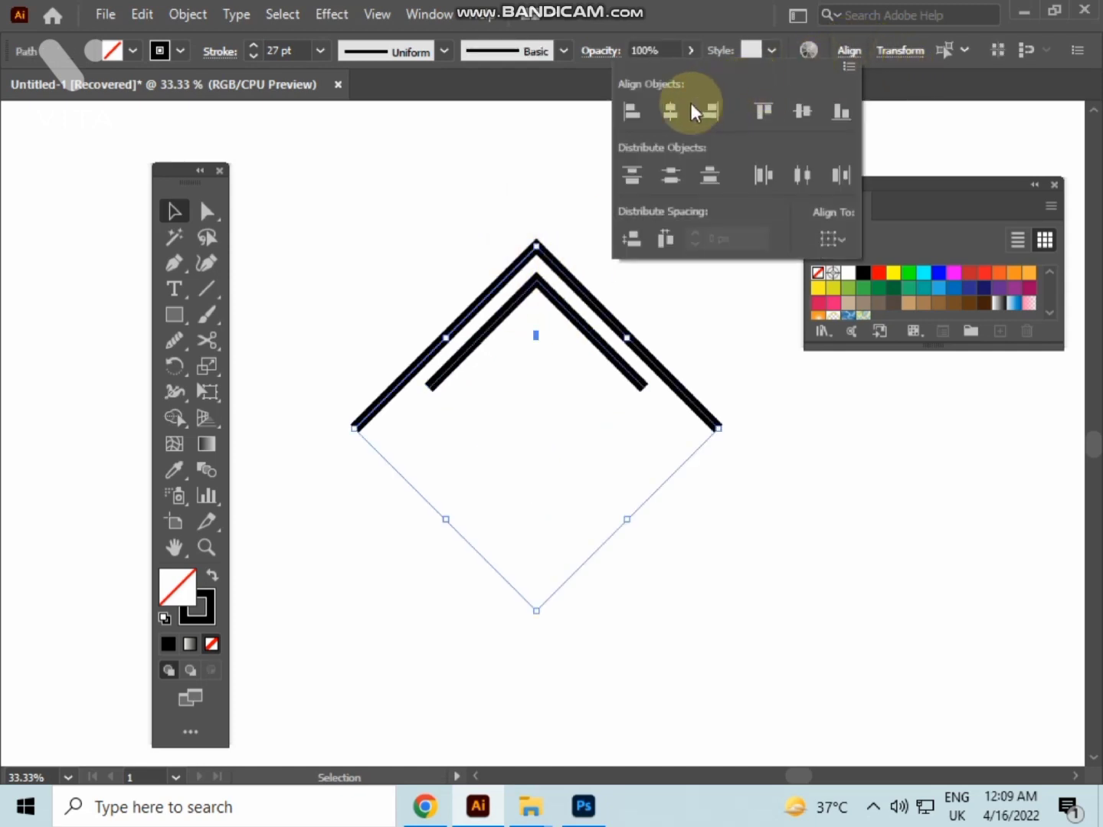
pyautogui.click(665, 315)
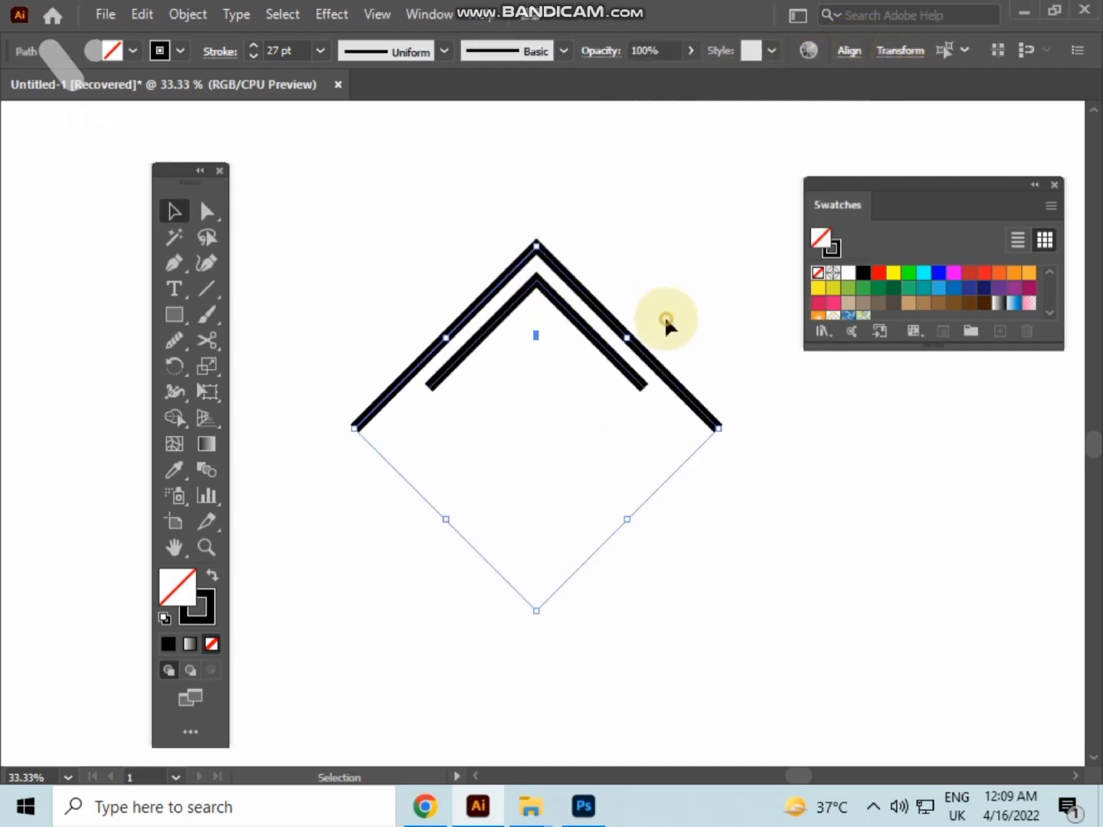
pyautogui.click(609, 361)
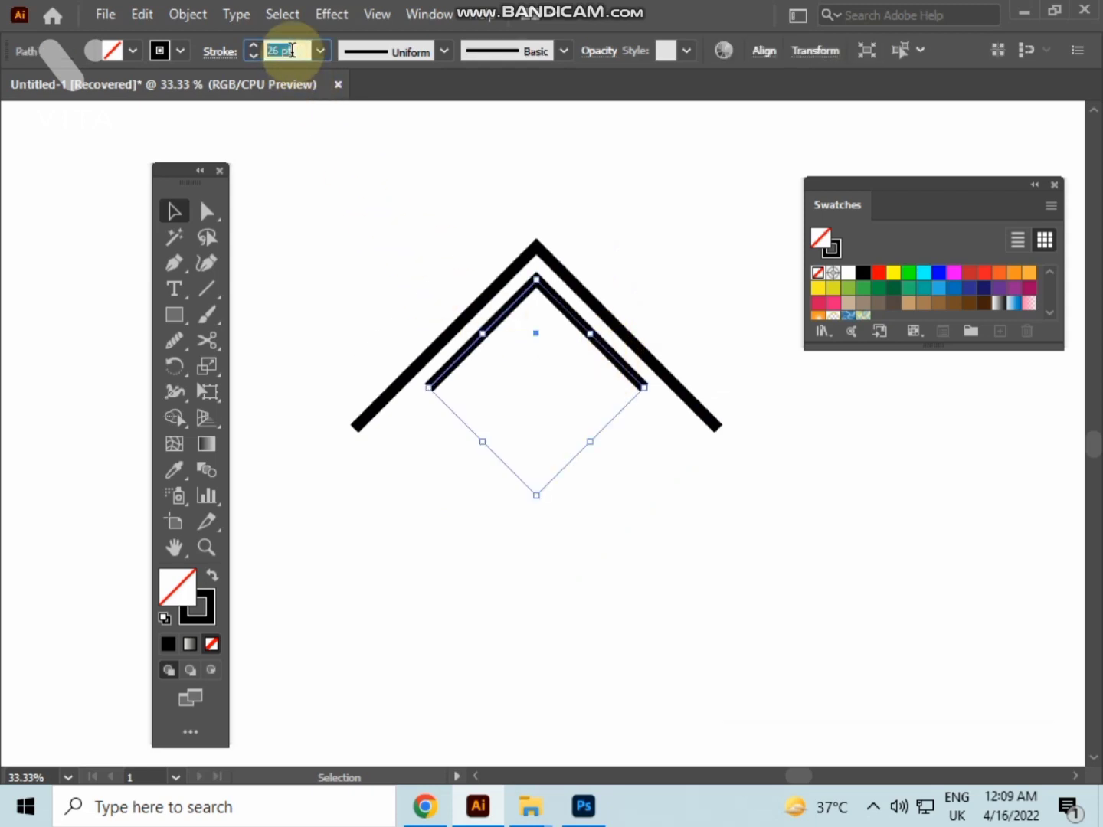
# Thin the inner chevron's stroke to 21 pt and give it a tapered width profile
pyautogui.press('Down')
pyautogui.press('Down')
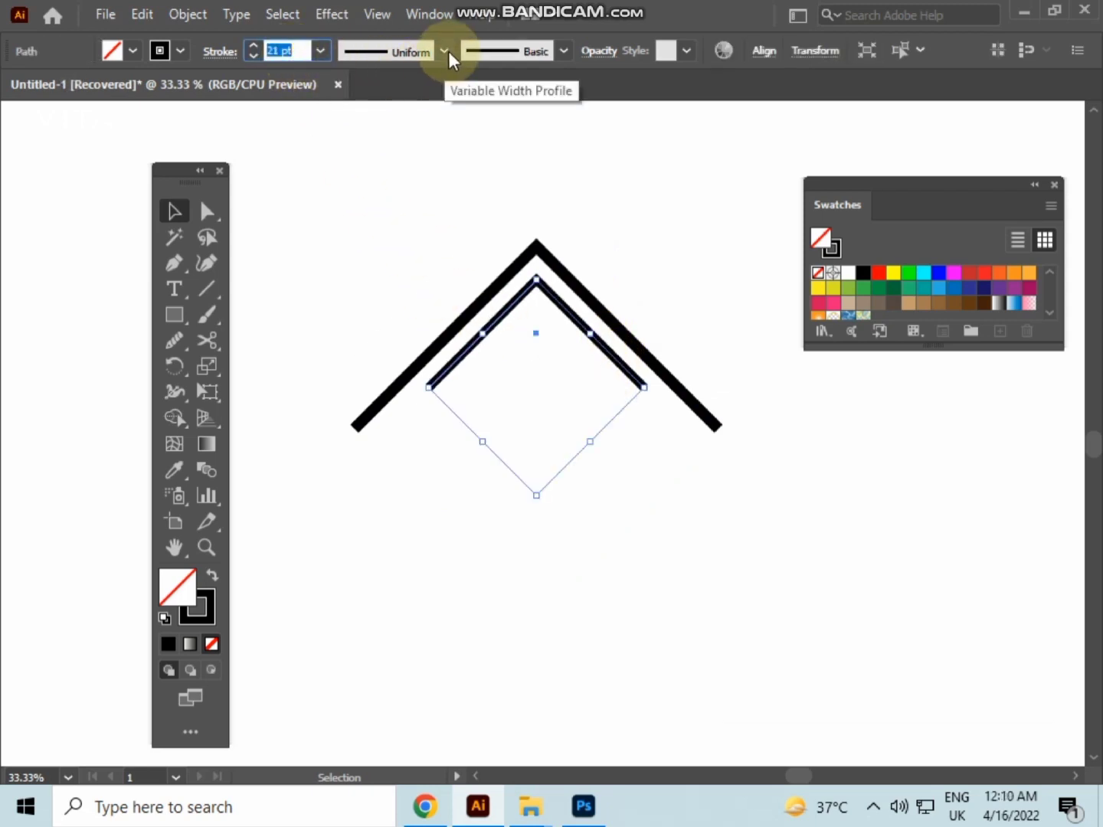
pyautogui.click(445, 51)
pyautogui.click(405, 126)
pyautogui.click(564, 359)
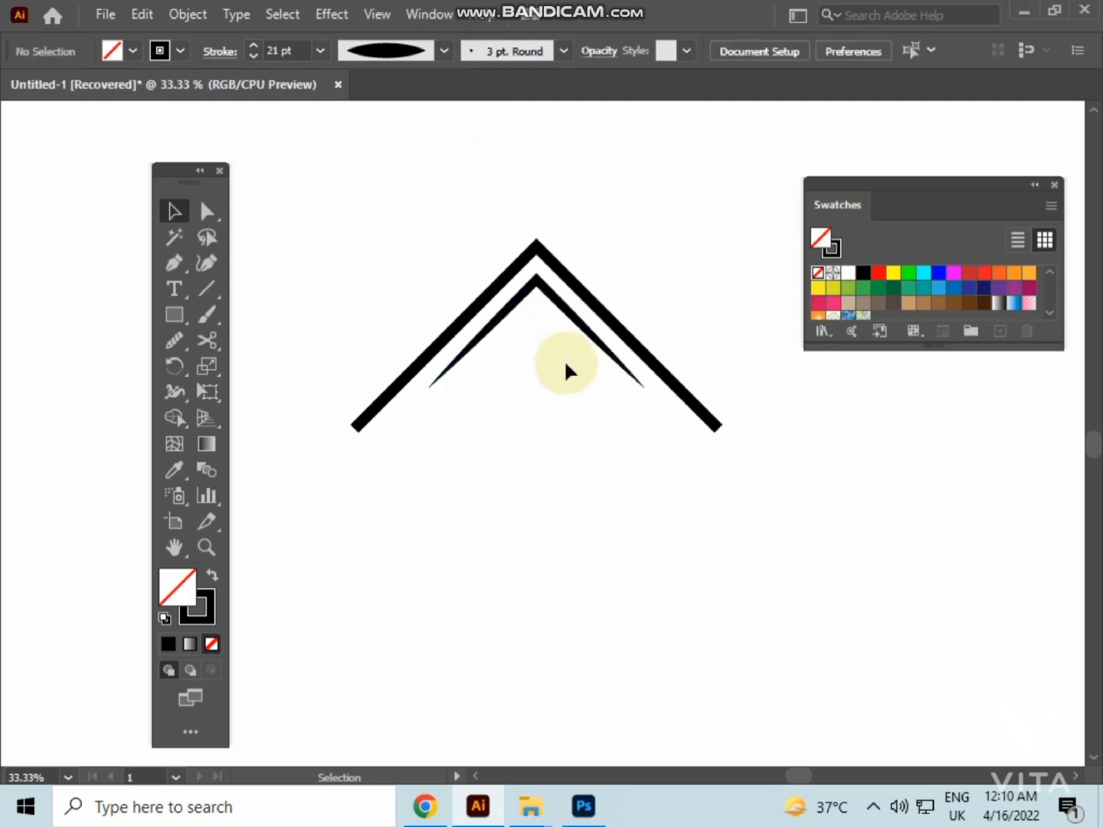
# Give the outer 27 pt chevron a tapered width profile as well
pyautogui.click(711, 417)
pyautogui.click(444, 50)
pyautogui.click(412, 111)
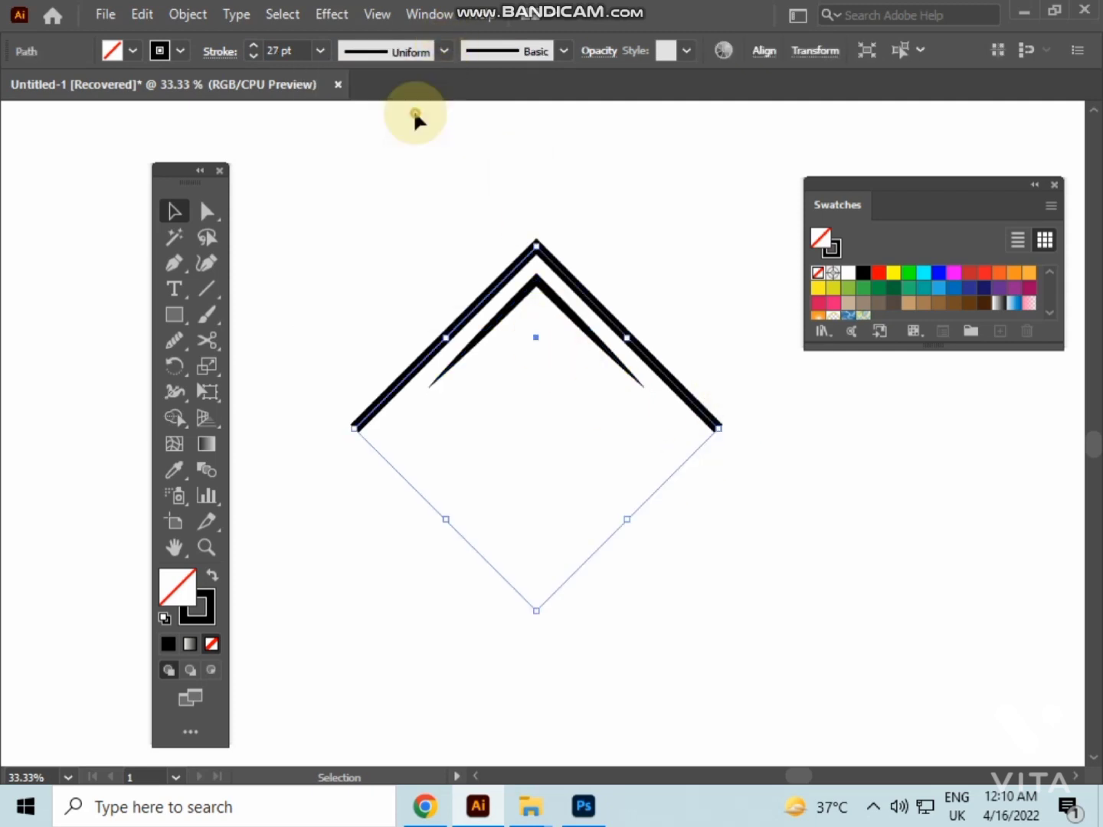
pyautogui.click(586, 370)
pyautogui.scroll(1, 538, 360)
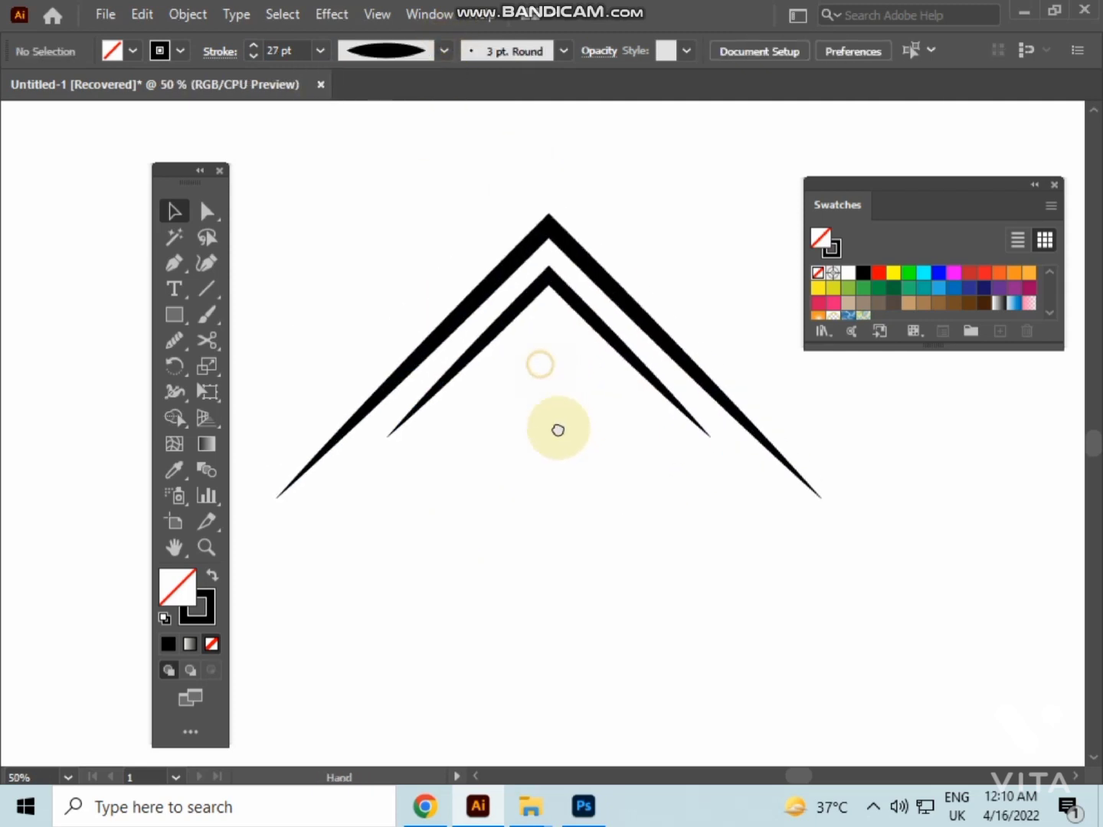
pyautogui.moveTo(540, 365); pyautogui.dragTo(559, 458)
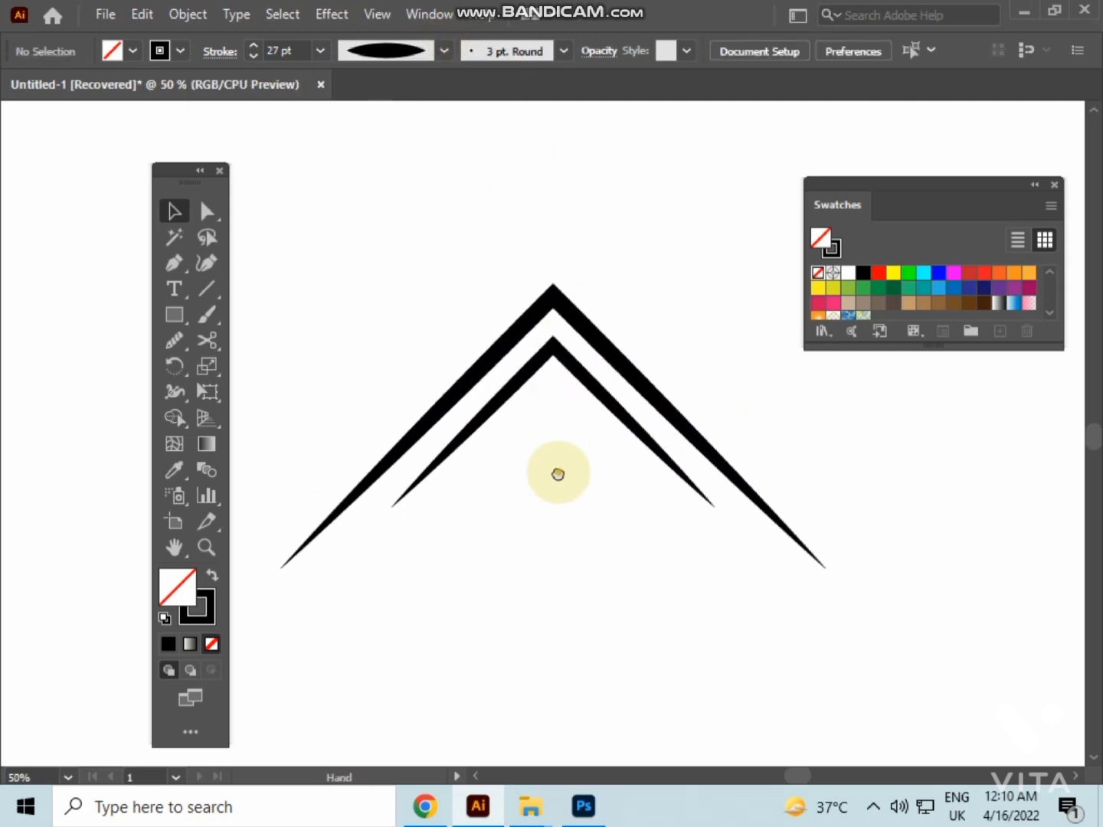
# Draw a small square beneath the roof chevrons and fill it solid black
pyautogui.click(174, 313)
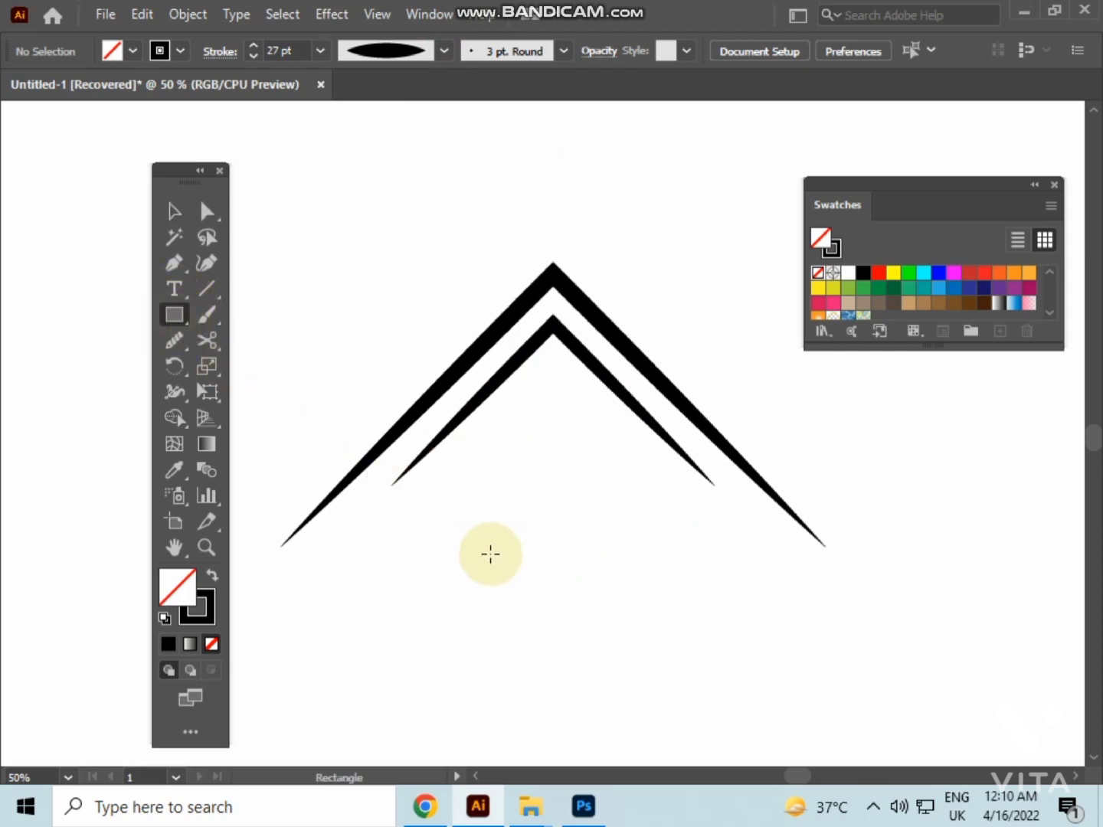
pyautogui.moveTo(490, 542); pyautogui.dragTo(563, 612)
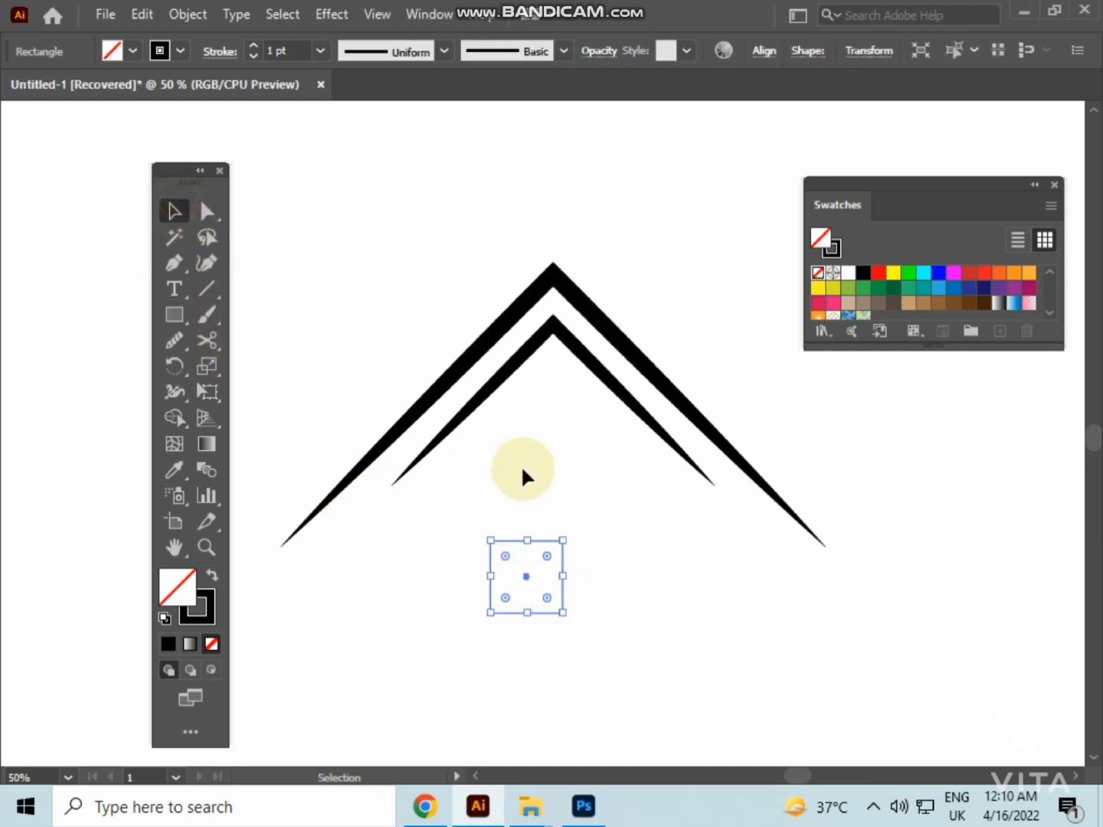
pyautogui.click(536, 481)
pyautogui.click(563, 540)
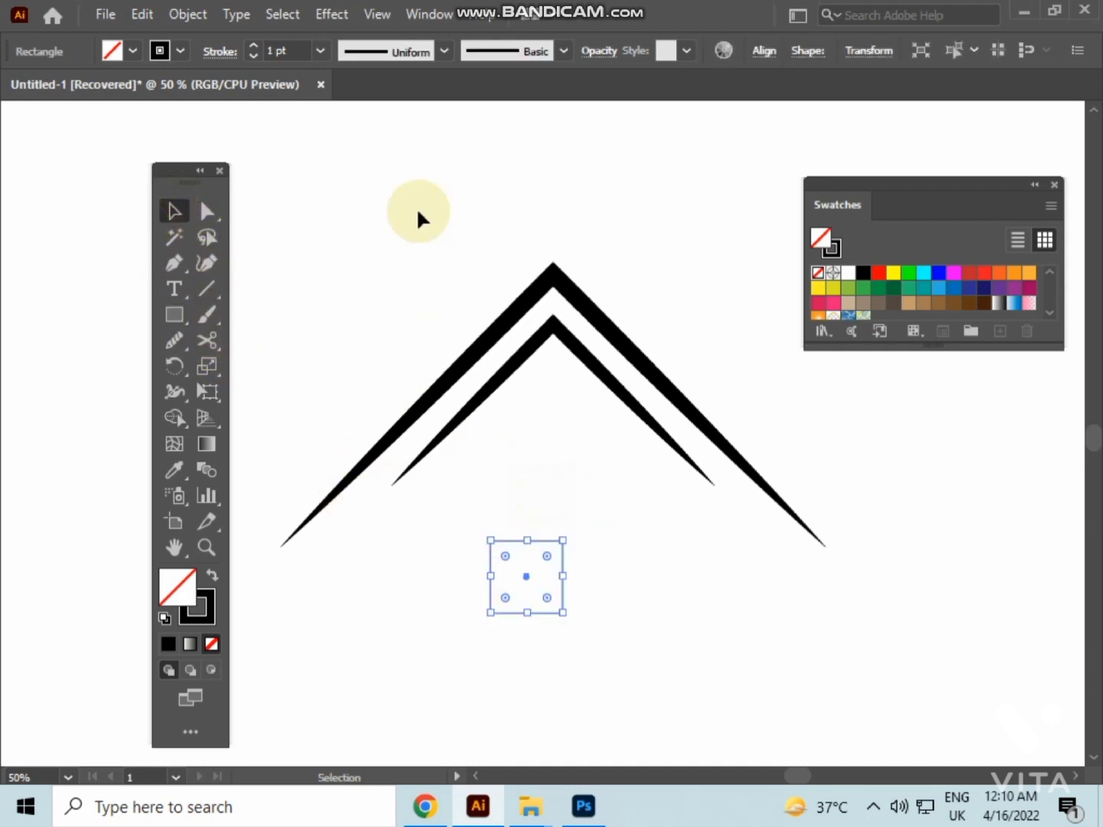
pyautogui.click(213, 576)
pyautogui.click(406, 618)
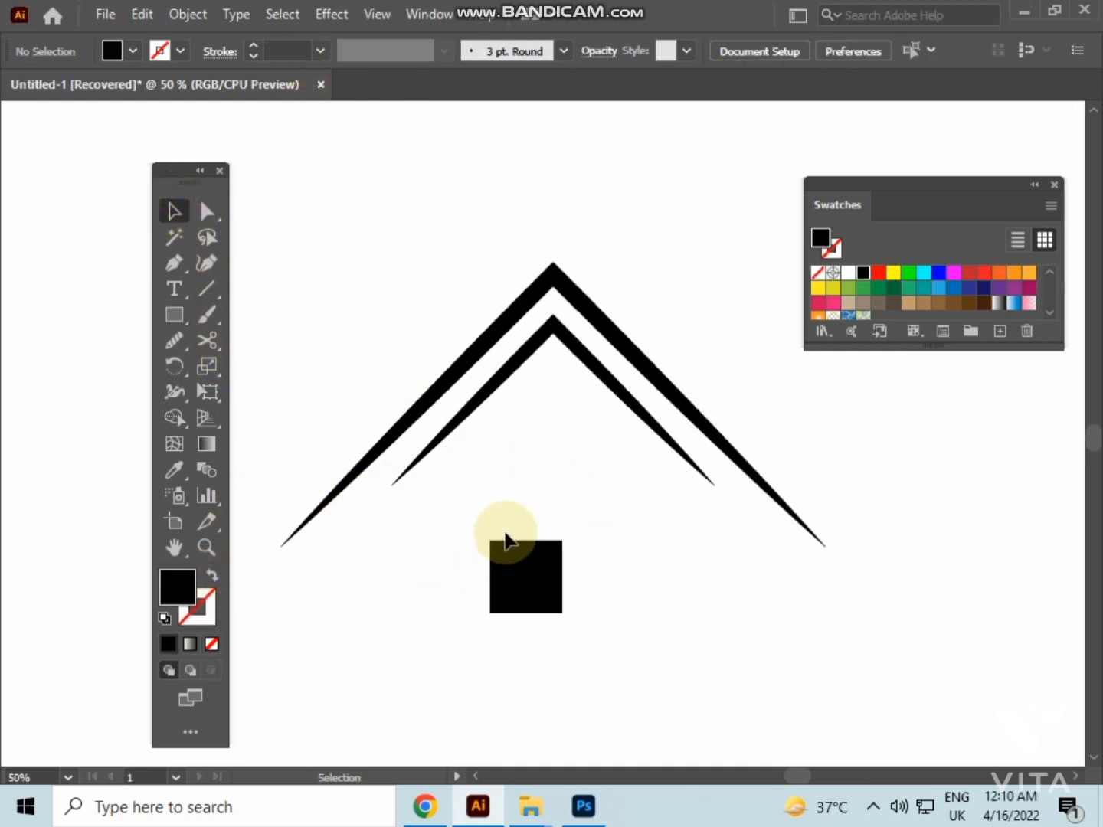
pyautogui.click(174, 263)
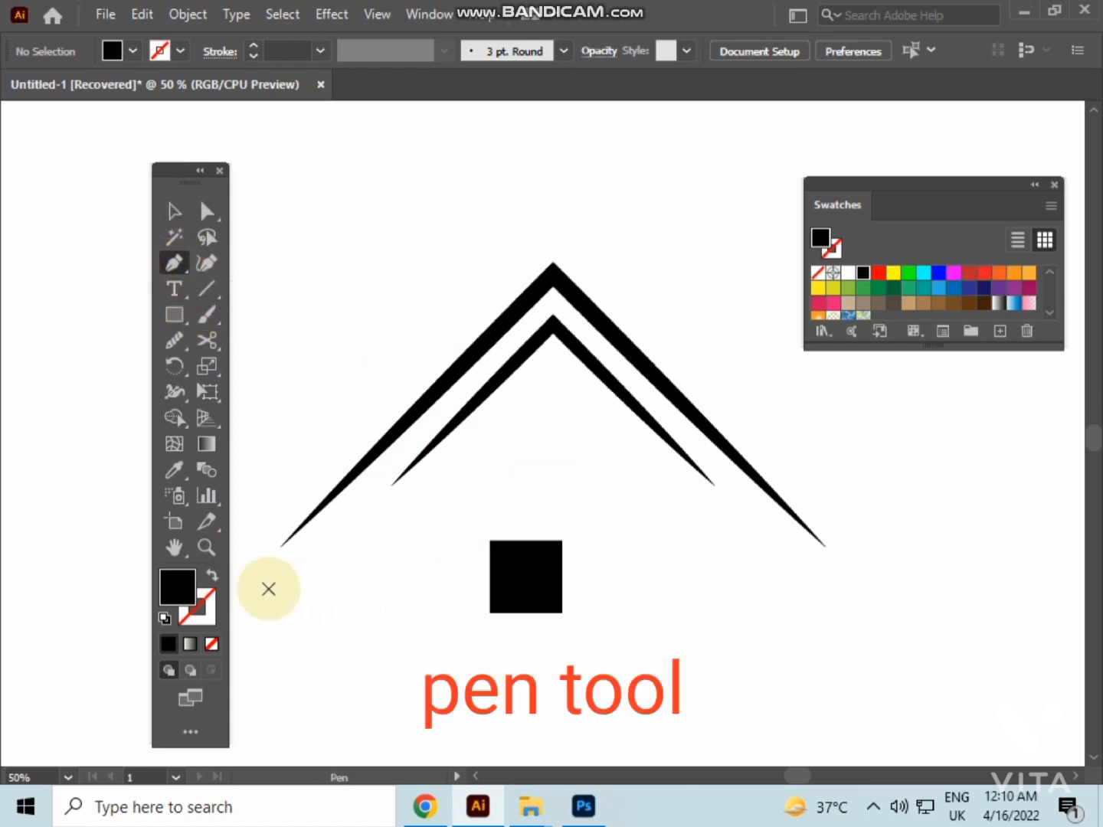
# Draw a horizontal black line across the square with the Pen tool
pyautogui.click(213, 577)
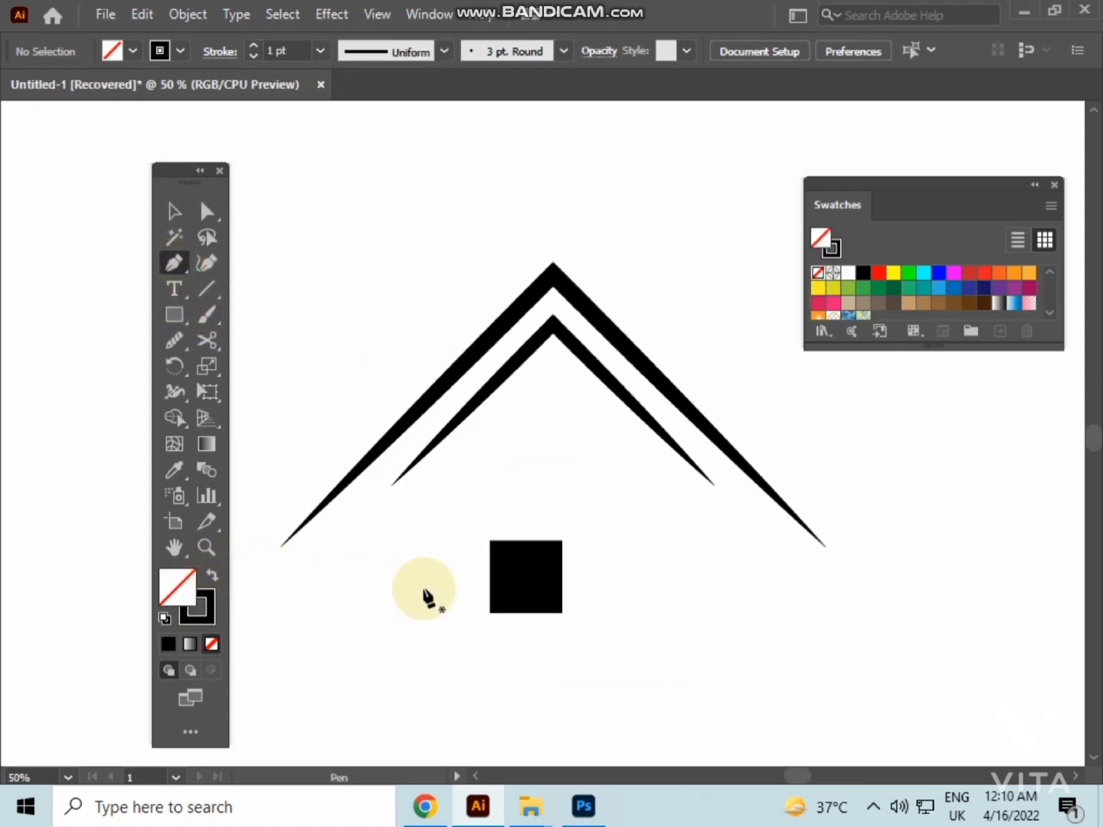
pyautogui.click(438, 574)
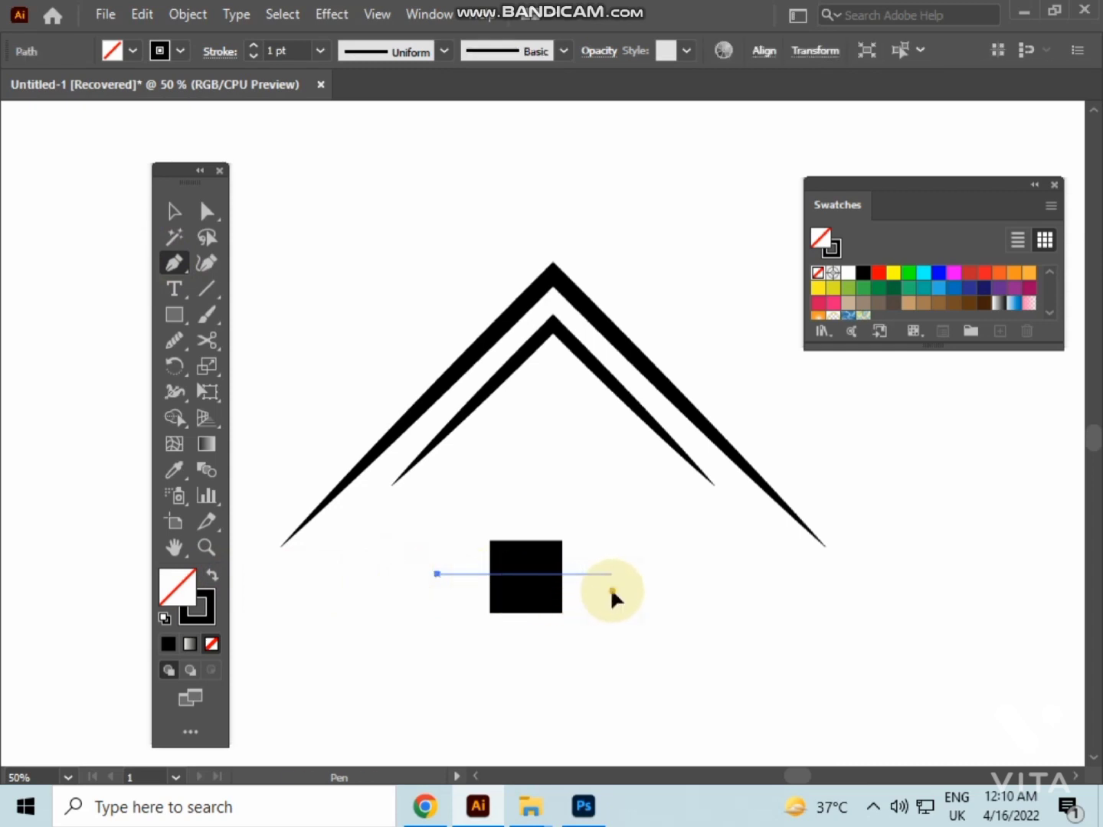
pyautogui.click(174, 211)
pyautogui.click(384, 351)
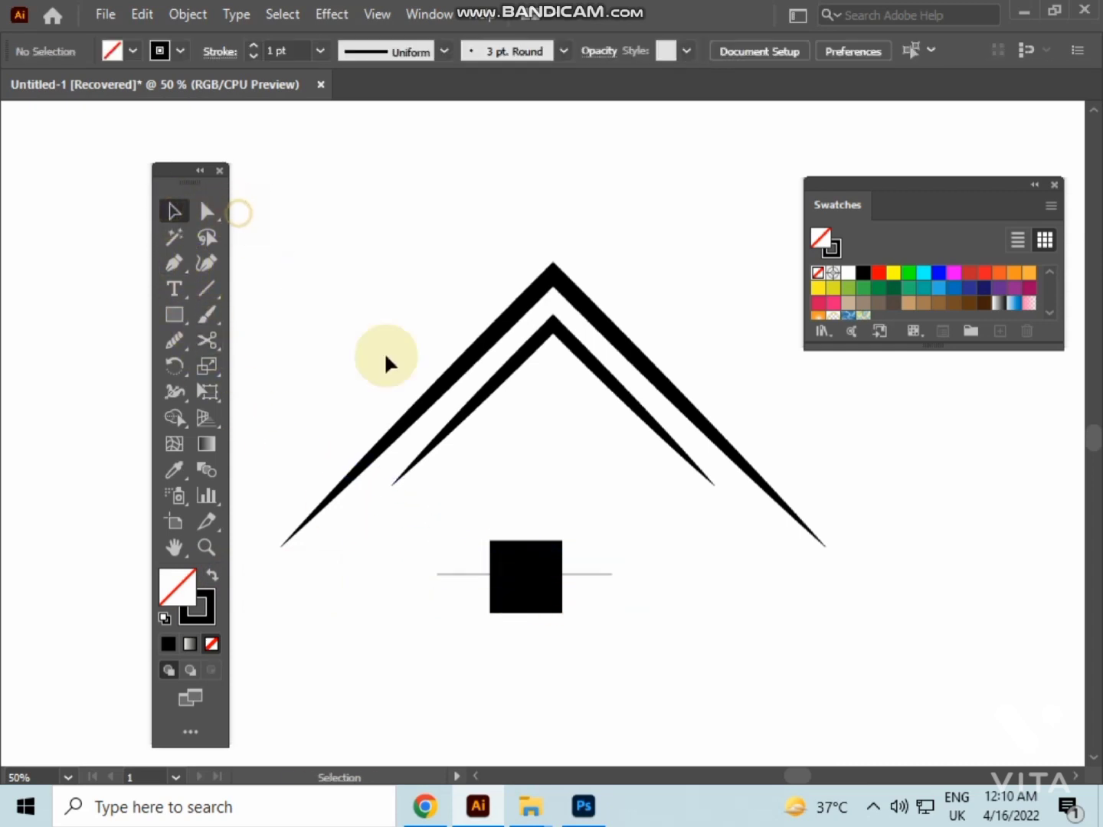
# Give the line a 9 pt stroke and add a rotated vertical copy
pyautogui.click(605, 570)
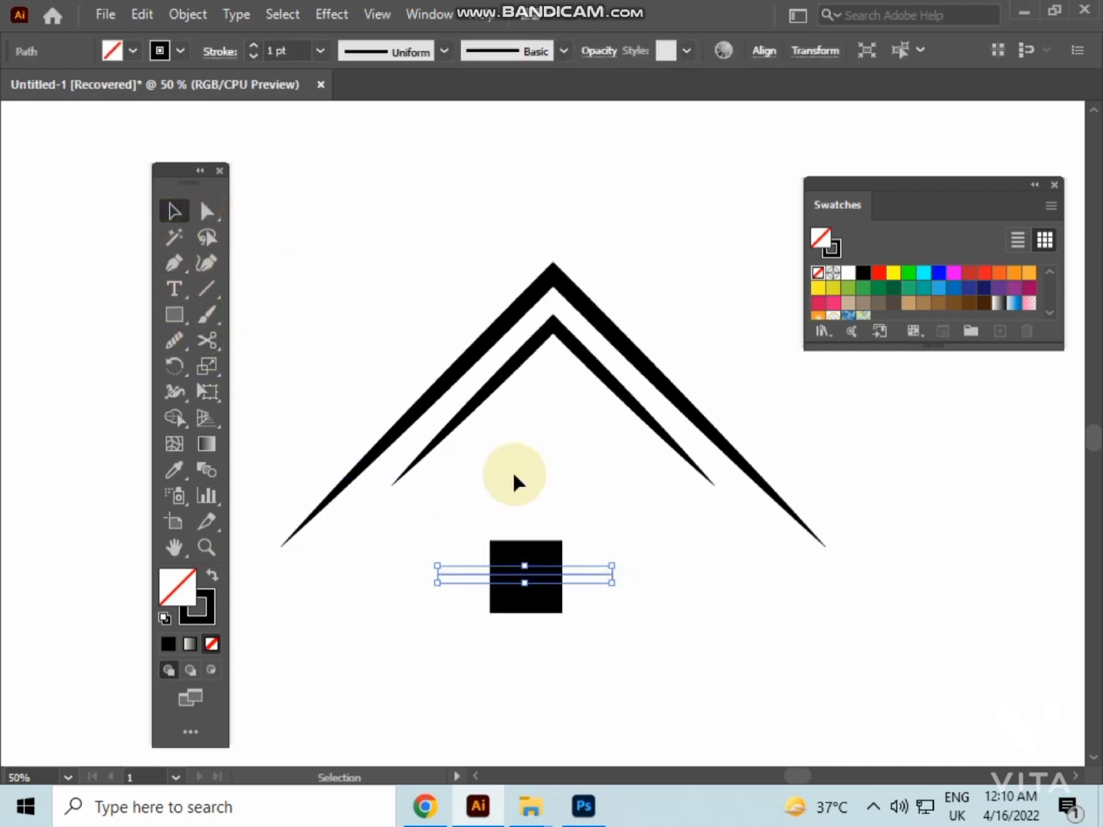
pyautogui.click(284, 52)
pyautogui.write('8')
pyautogui.press('Return')
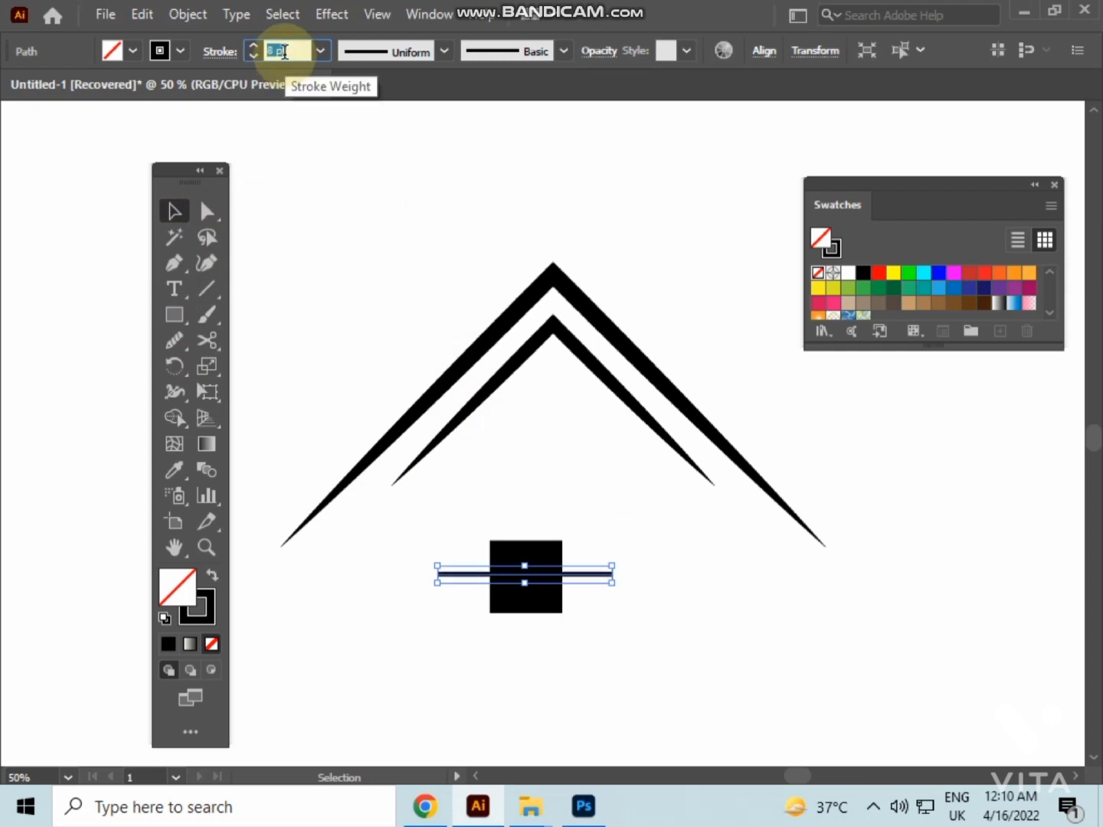
pyautogui.write('9')
pyautogui.press('Return')
pyautogui.hotkey('ctrl', '1')
pyautogui.moveTo(633, 491)
pyautogui.mouseDown()
pyautogui.moveTo(642, 564)
pyautogui.moveTo(522, 652)
pyautogui.moveTo(557, 651)
pyautogui.mouseUp()
pyautogui.click(399, 438)
# Align the square and both lines on their horizontal and vertical centres
pyautogui.moveTo(571, 599); pyautogui.dragTo(571, 598)
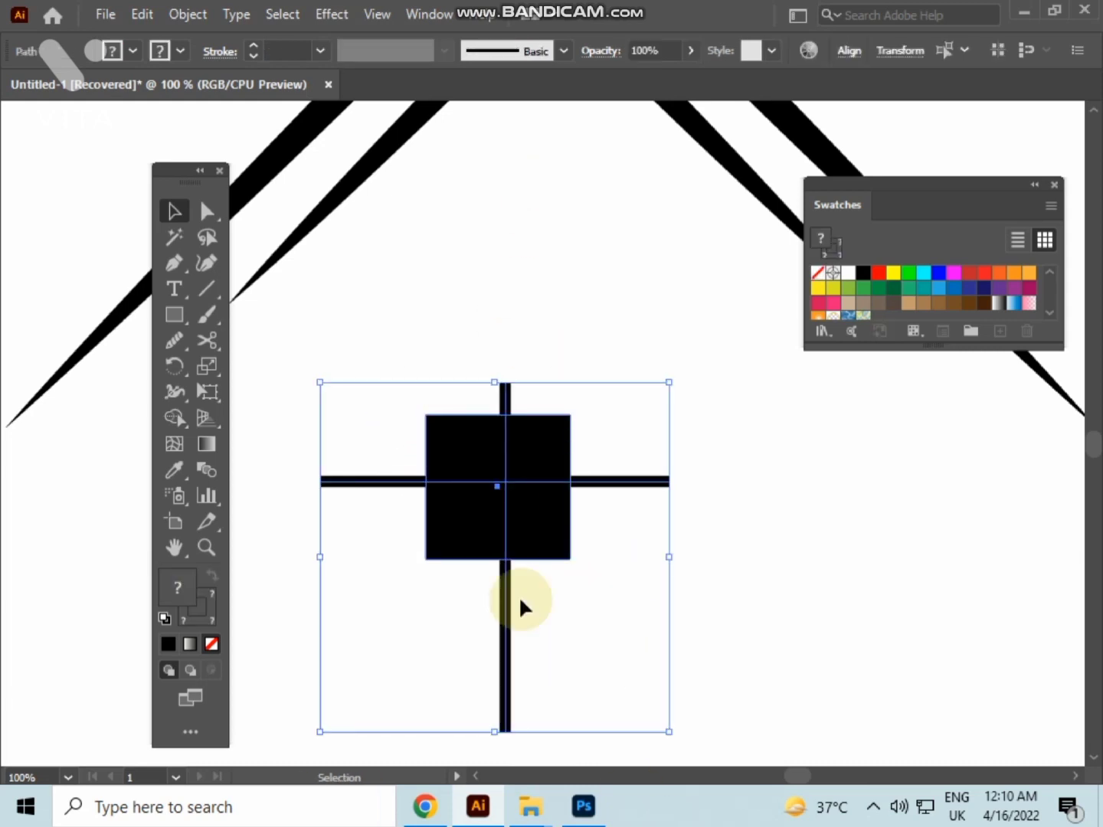
pyautogui.click(845, 53)
pyautogui.click(801, 107)
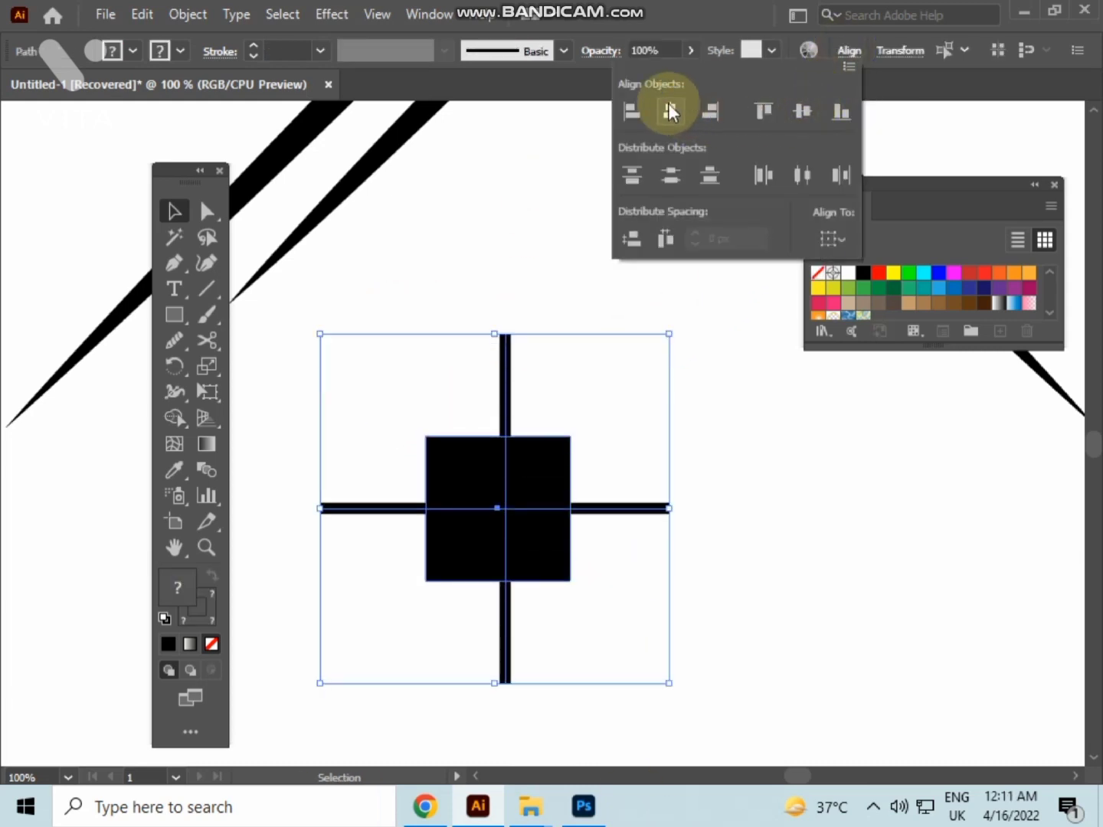
pyautogui.click(670, 108)
pyautogui.click(723, 544)
pyautogui.moveTo(406, 395); pyautogui.dragTo(531, 541)
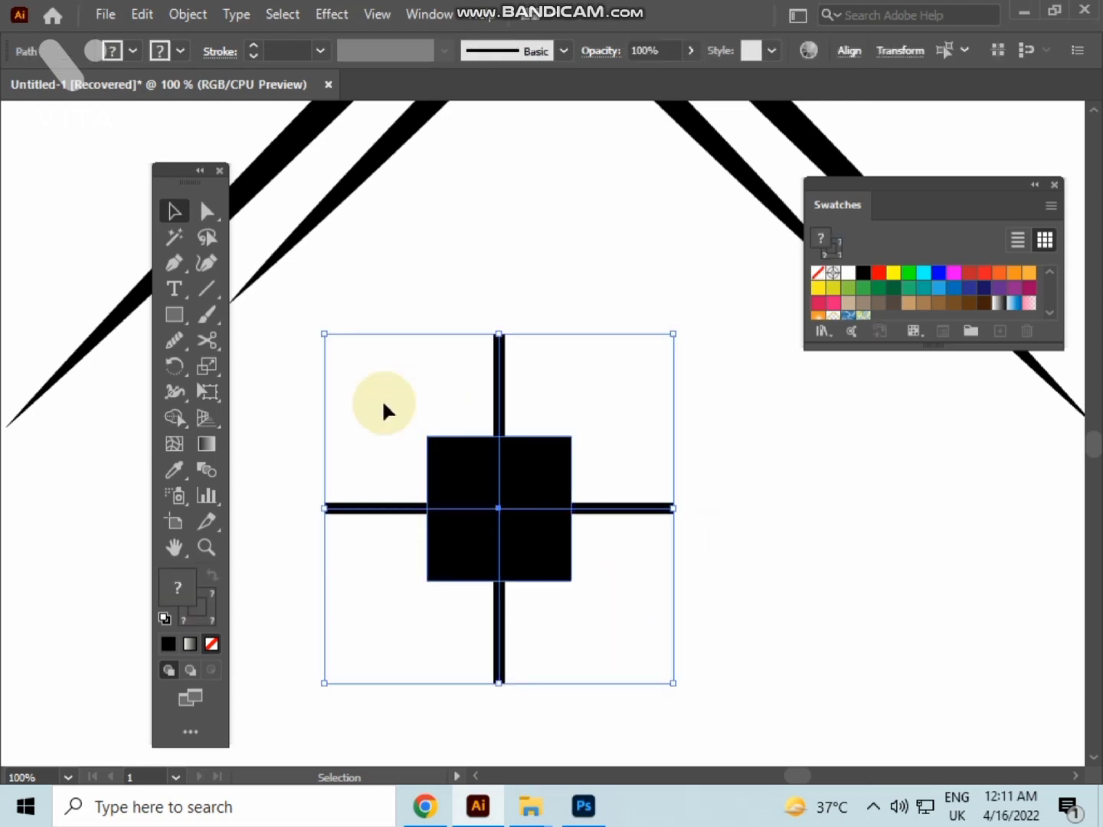
pyautogui.click(184, 12)
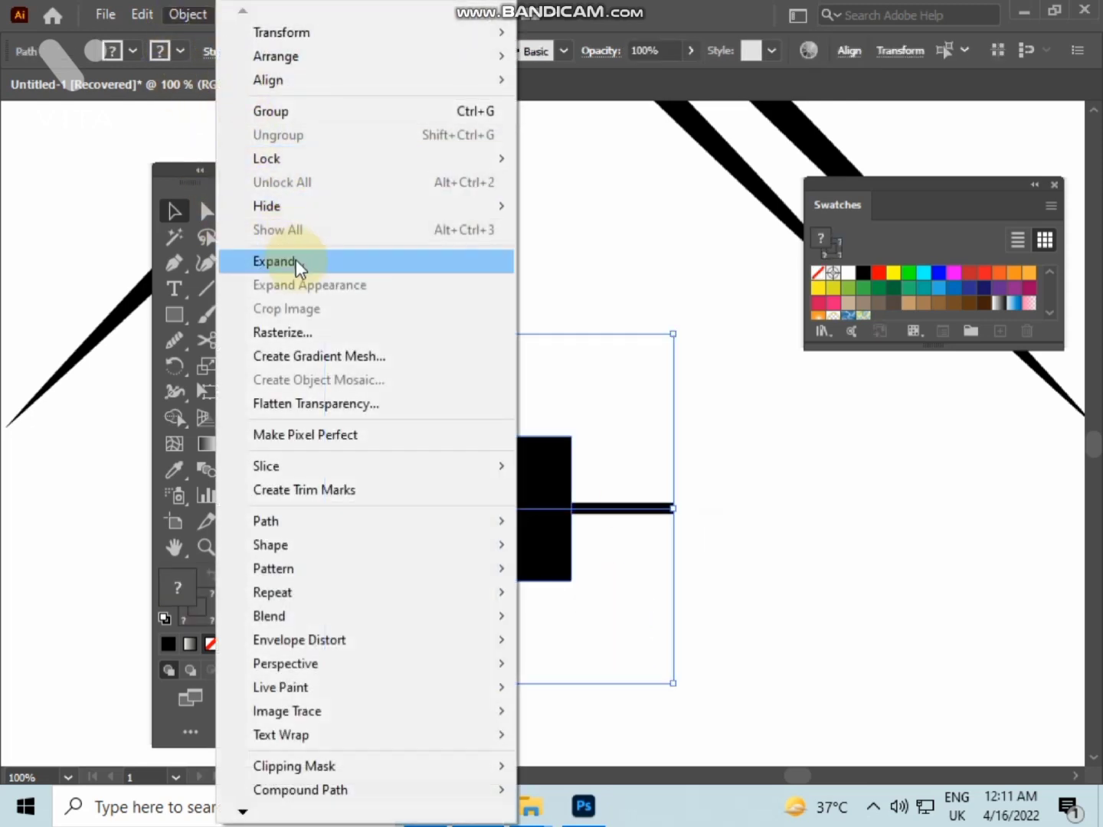
# Expand the crossing lines and use Pathfinder Minus Front to cut the square into four panes
pyautogui.click(298, 268)
pyautogui.click(497, 525)
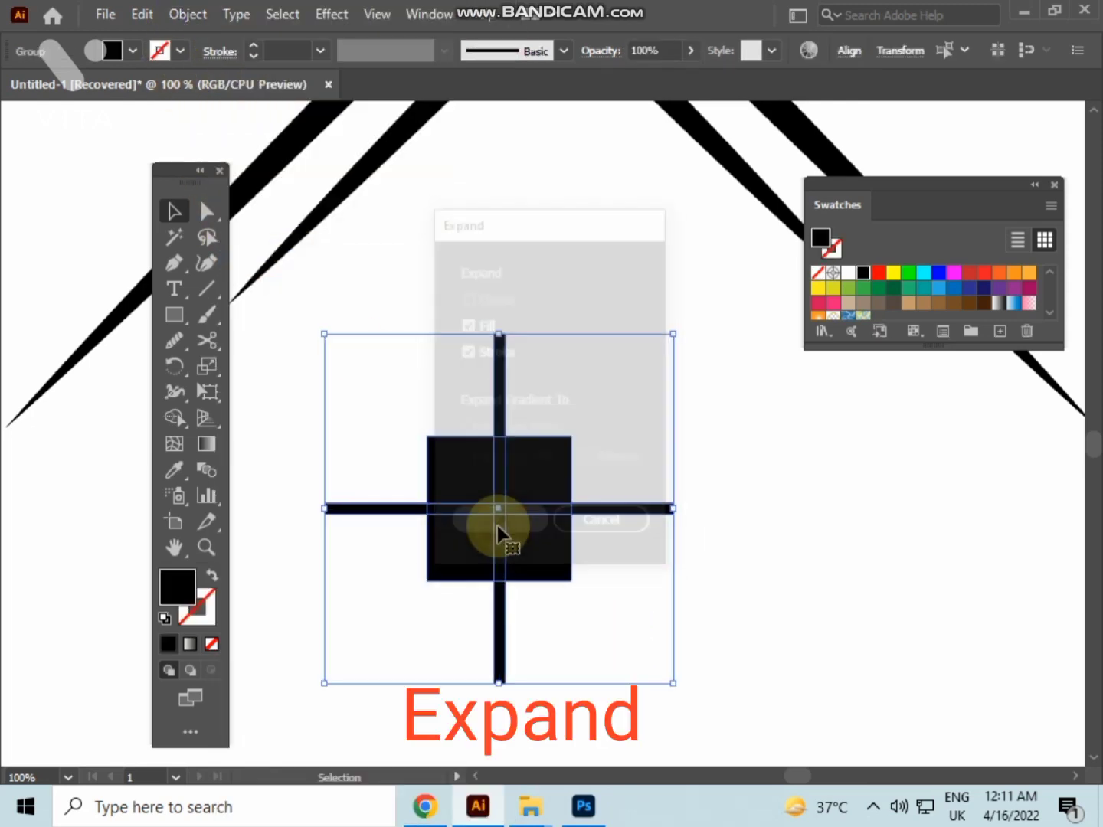
pyautogui.click(596, 624)
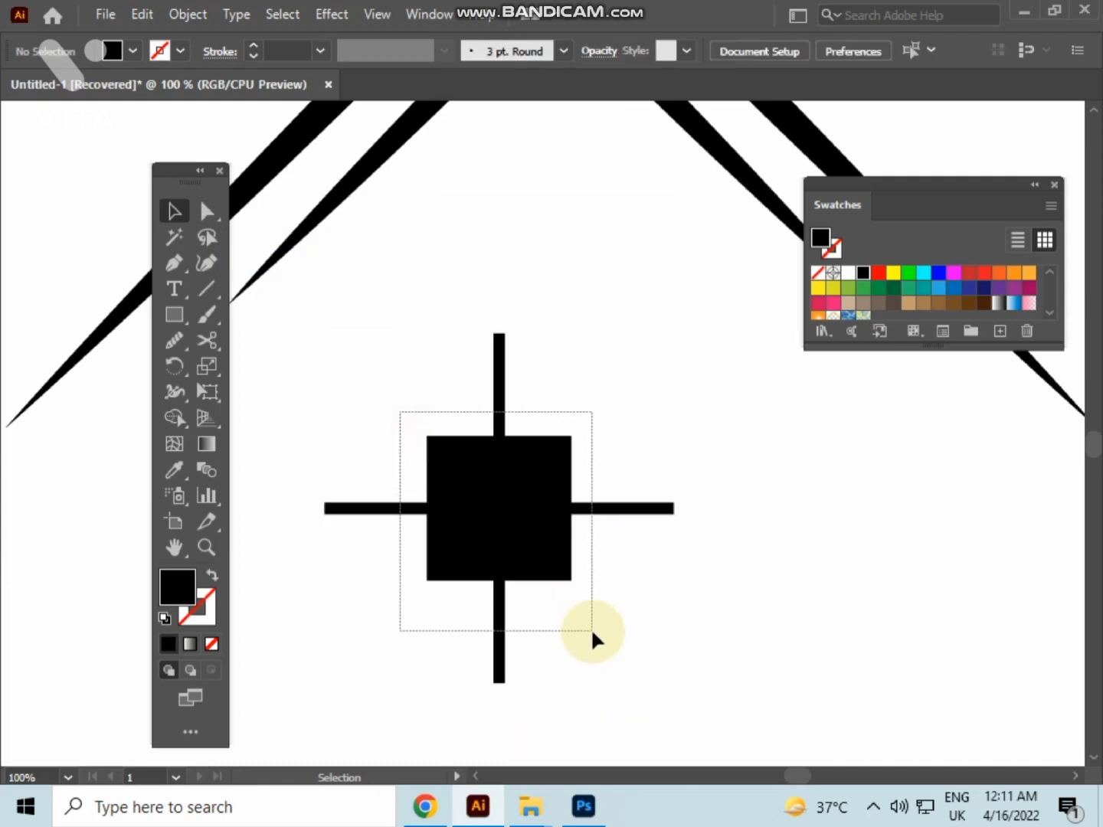
pyautogui.moveTo(590, 629); pyautogui.dragTo(767, 239)
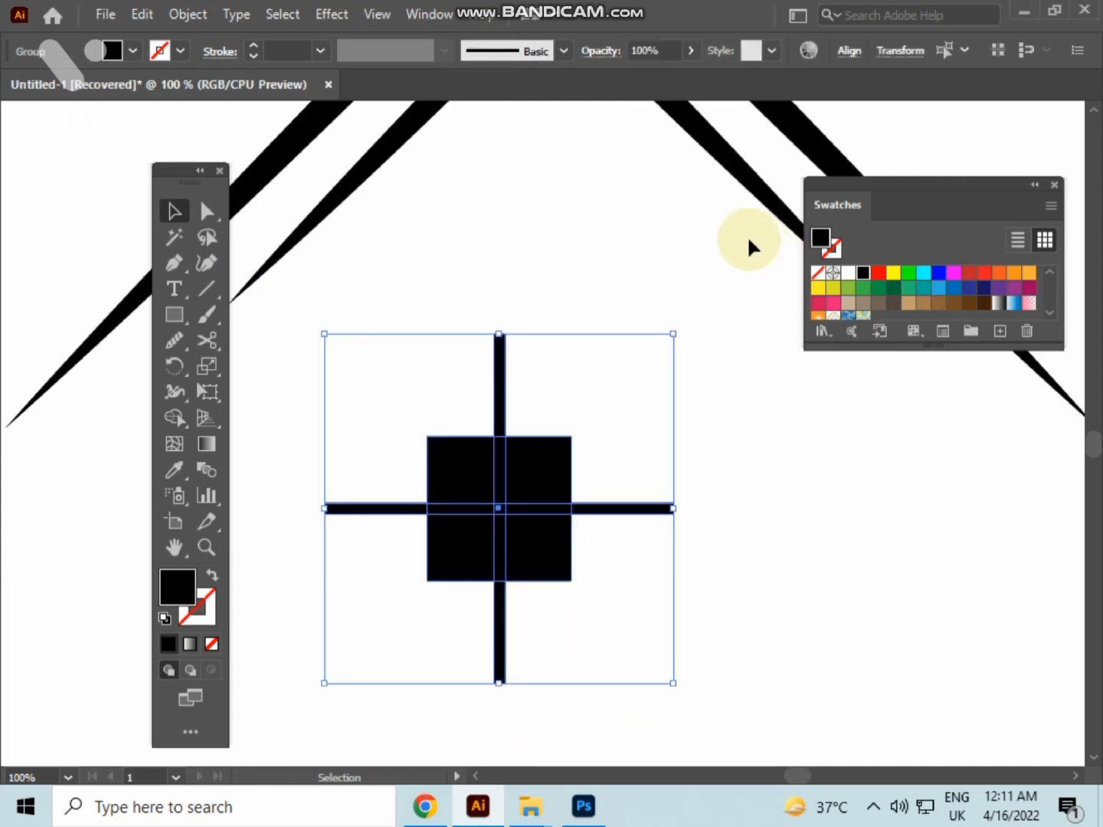
pyautogui.press('a')
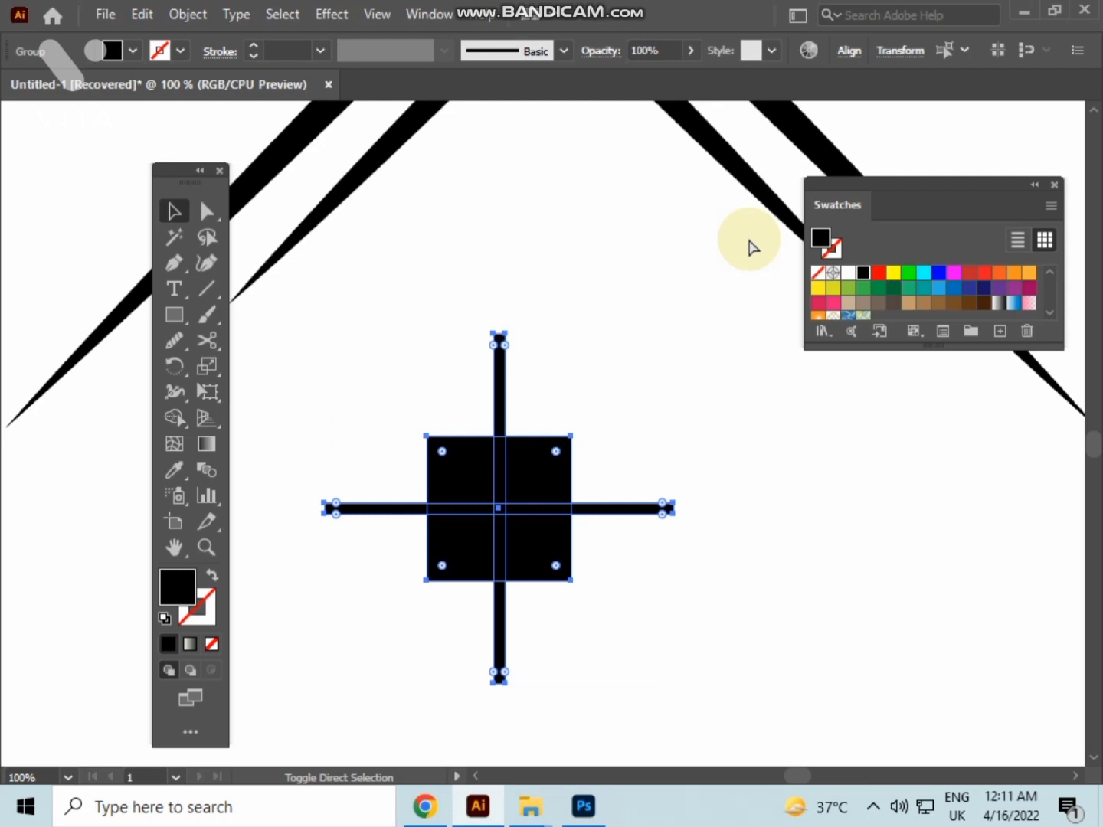
pyautogui.hotkey('ctrl', 'shift', 'F9')
pyautogui.press('v')
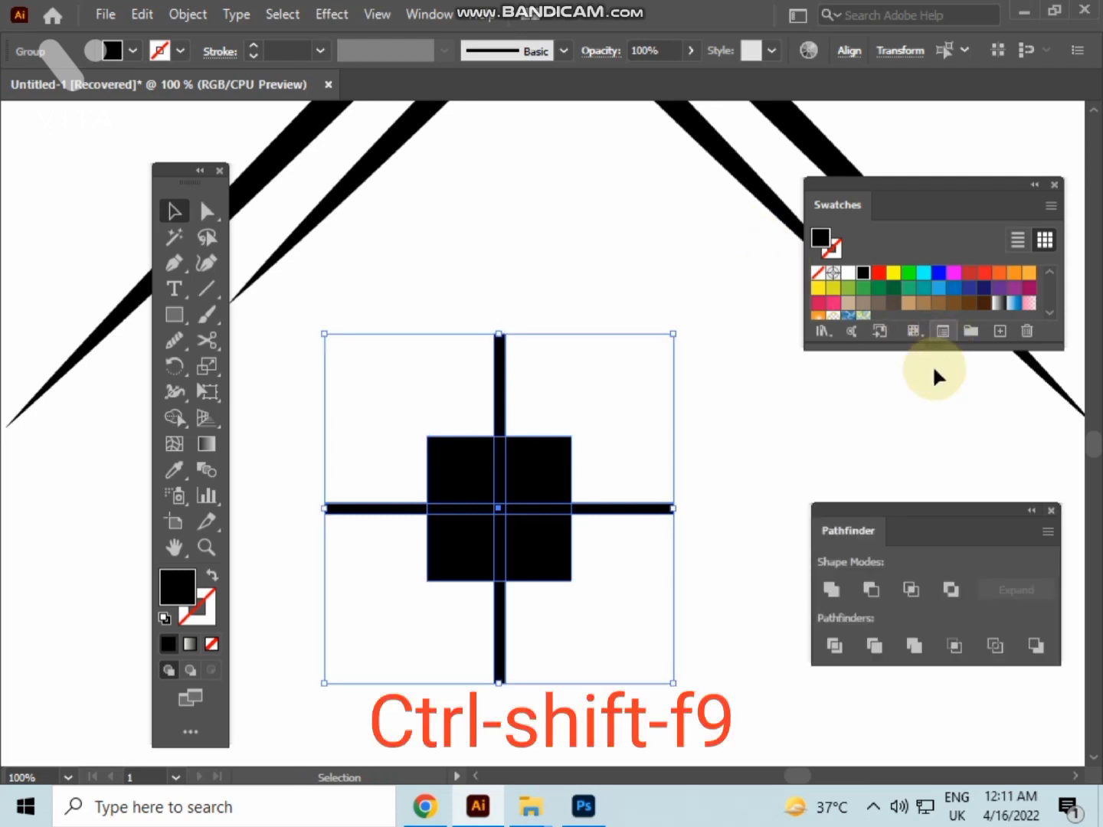
pyautogui.click(872, 589)
pyautogui.click(654, 575)
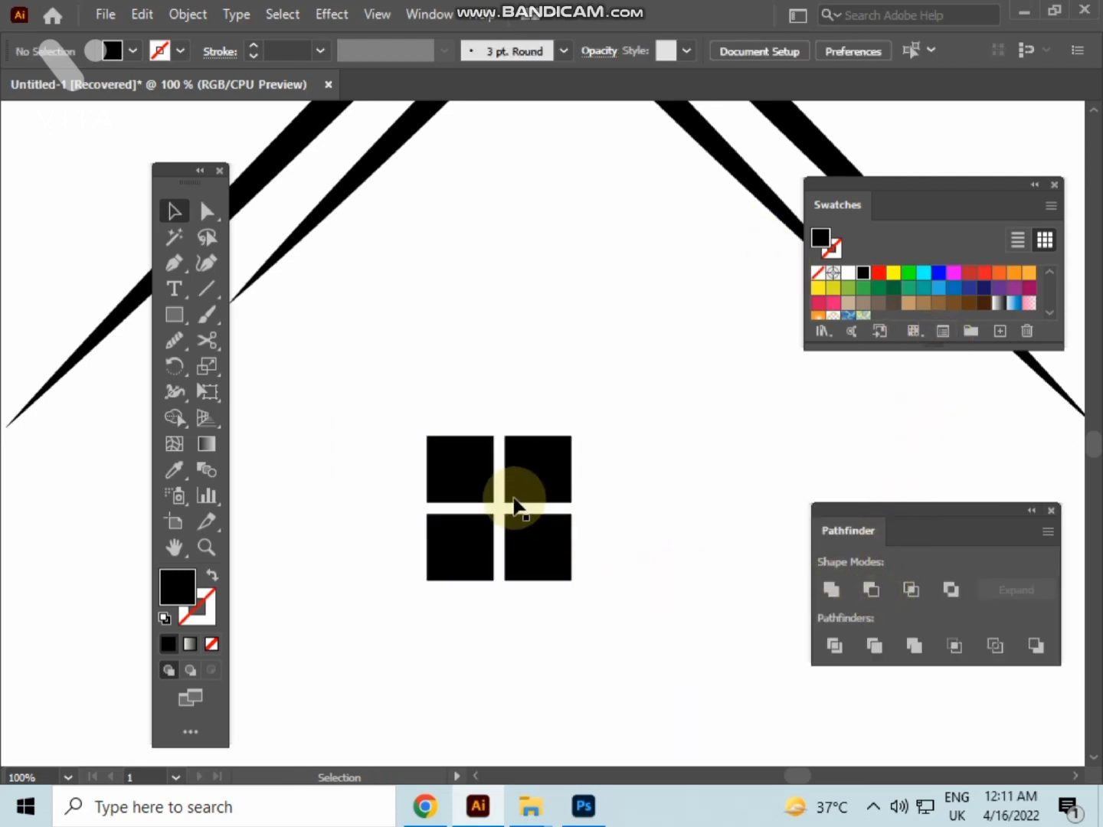
# Move the four-pane window up toward the roof and scale it down
pyautogui.moveTo(509, 502); pyautogui.dragTo(548, 306)
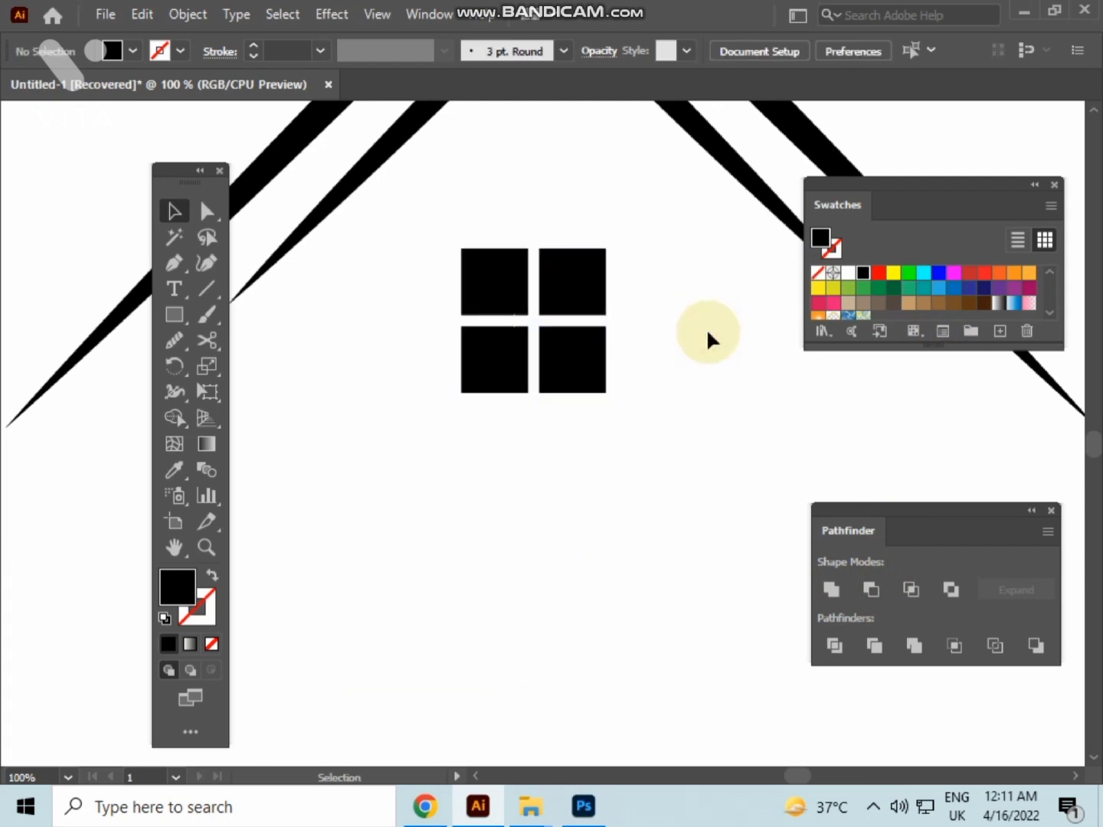
pyautogui.scroll(-1, 707, 327)
pyautogui.moveTo(709, 329)
pyautogui.mouseDown()
pyautogui.moveTo(567, 514)
pyautogui.moveTo(580, 493)
pyautogui.mouseUp()
pyautogui.click(567, 514)
pyautogui.click(658, 523)
# Move the window under the roof peak and centre it horizontally
pyautogui.moveTo(561, 561)
pyautogui.mouseDown()
pyautogui.moveTo(576, 515)
pyautogui.moveTo(631, 541)
pyautogui.mouseUp()
pyautogui.click(668, 581)
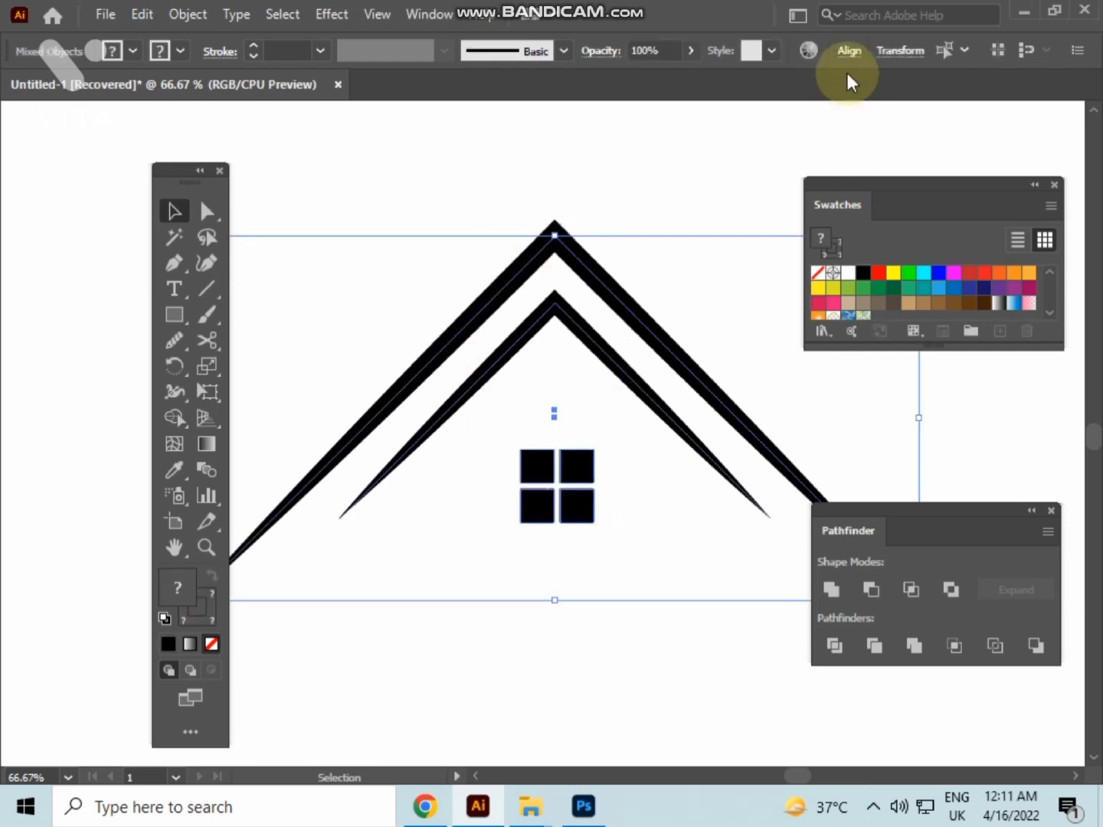
pyautogui.click(850, 50)
pyautogui.click(667, 110)
pyautogui.click(501, 158)
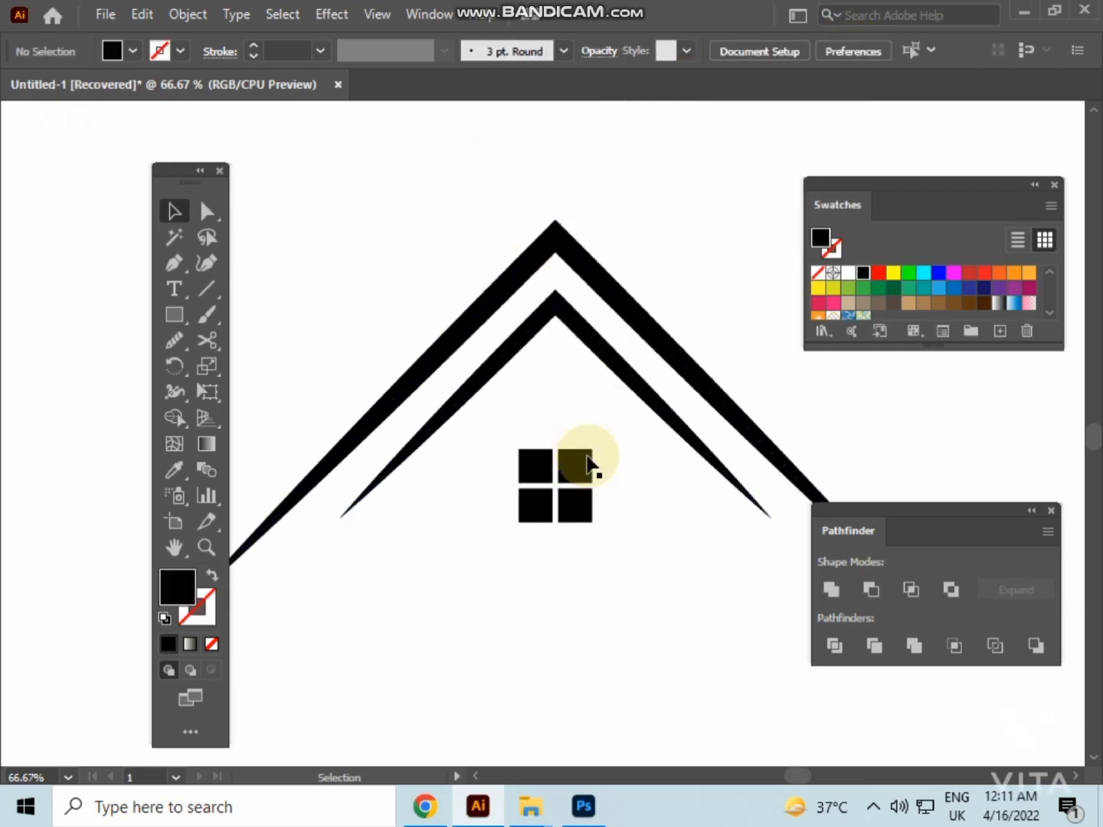
# Duplicate the roof chevron, placing the copy overlapping to the right
pyautogui.scroll(-1, 590, 455)
pyautogui.moveTo(599, 453)
pyautogui.mouseDown()
pyautogui.moveTo(552, 505)
pyautogui.moveTo(475, 502)
pyautogui.moveTo(591, 472)
pyautogui.mouseUp()
pyautogui.scroll(-1, 550, 505)
pyautogui.click(501, 471)
pyautogui.click(498, 403)
pyautogui.scroll(2, 491, 451)
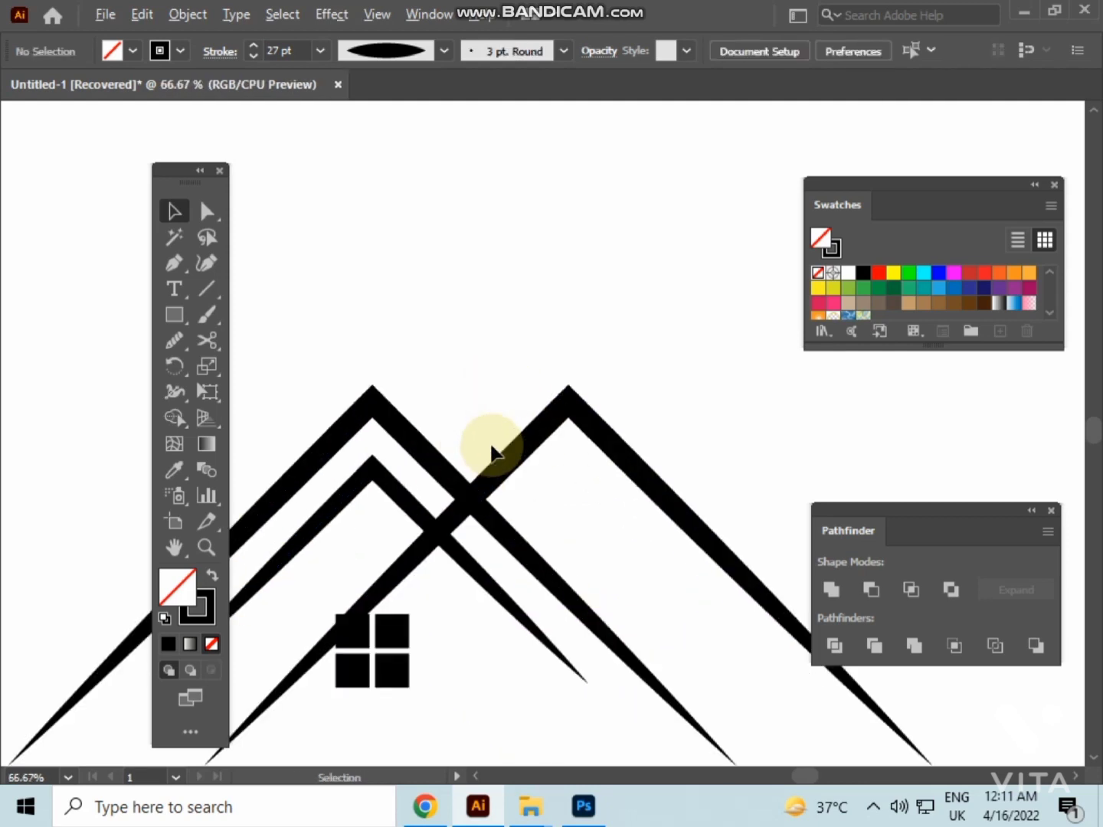
pyautogui.moveTo(501, 491); pyautogui.dragTo(580, 360)
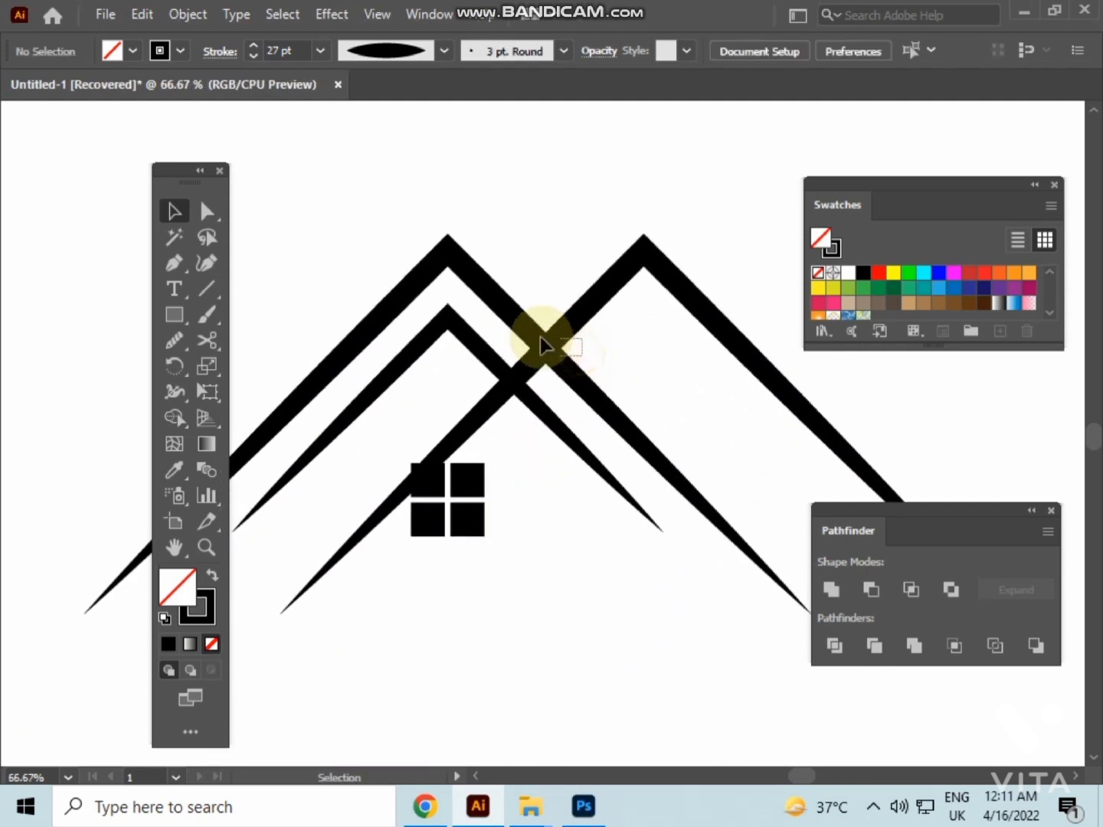
# Select all the artwork and apply Object > Expand Appearance
pyautogui.moveTo(516, 337); pyautogui.dragTo(492, 299)
pyautogui.scroll(-2, 493, 290)
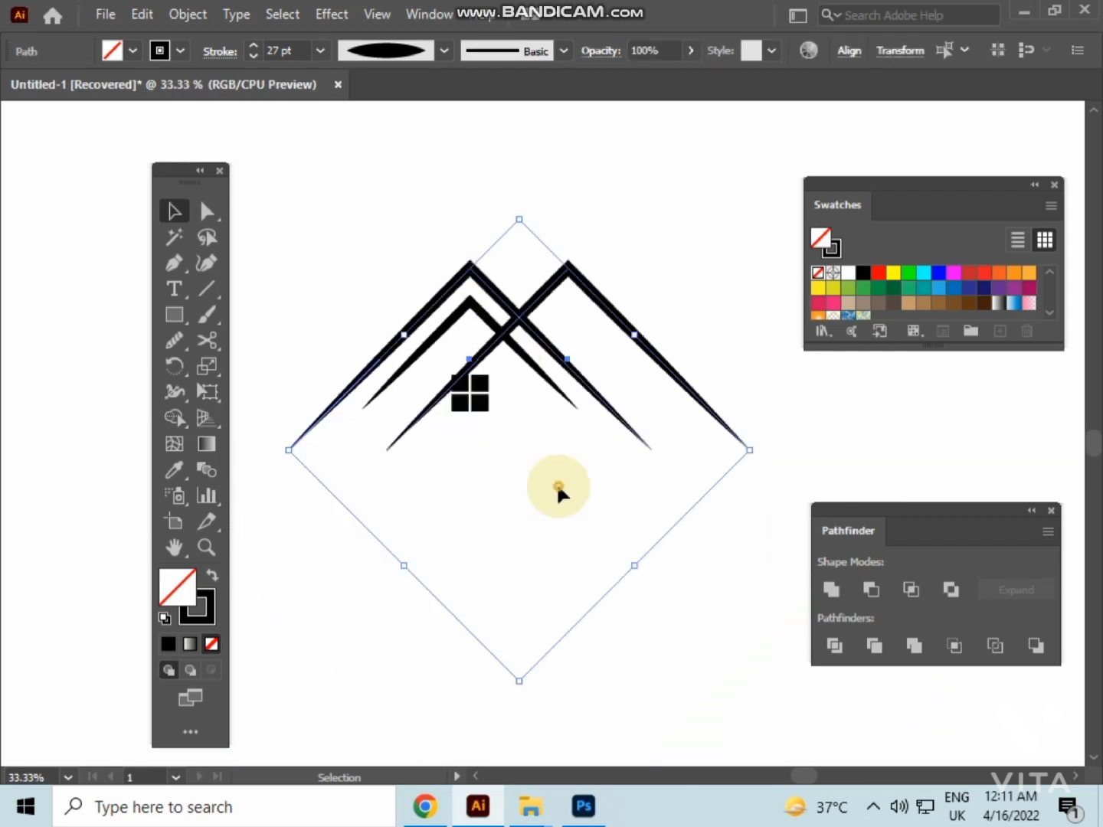
pyautogui.click(404, 260)
pyautogui.hotkey('ctrl', 'a')
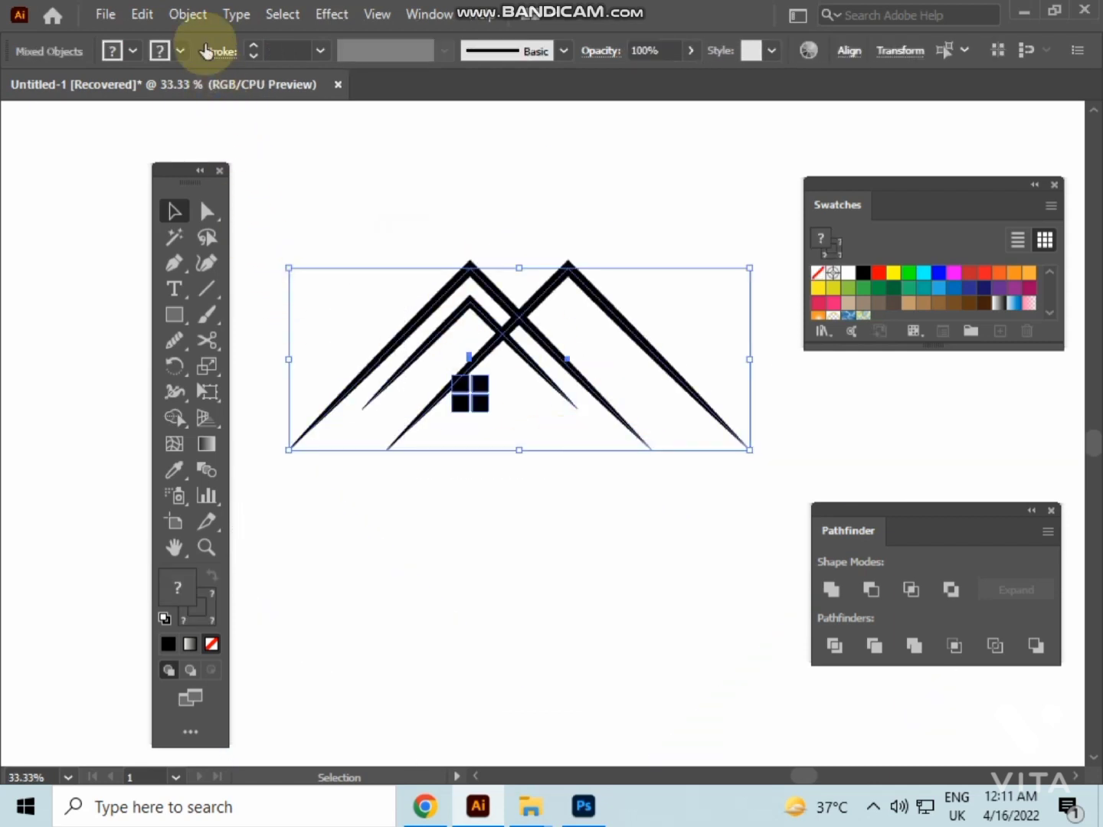
pyautogui.click(188, 14)
pyautogui.click(310, 285)
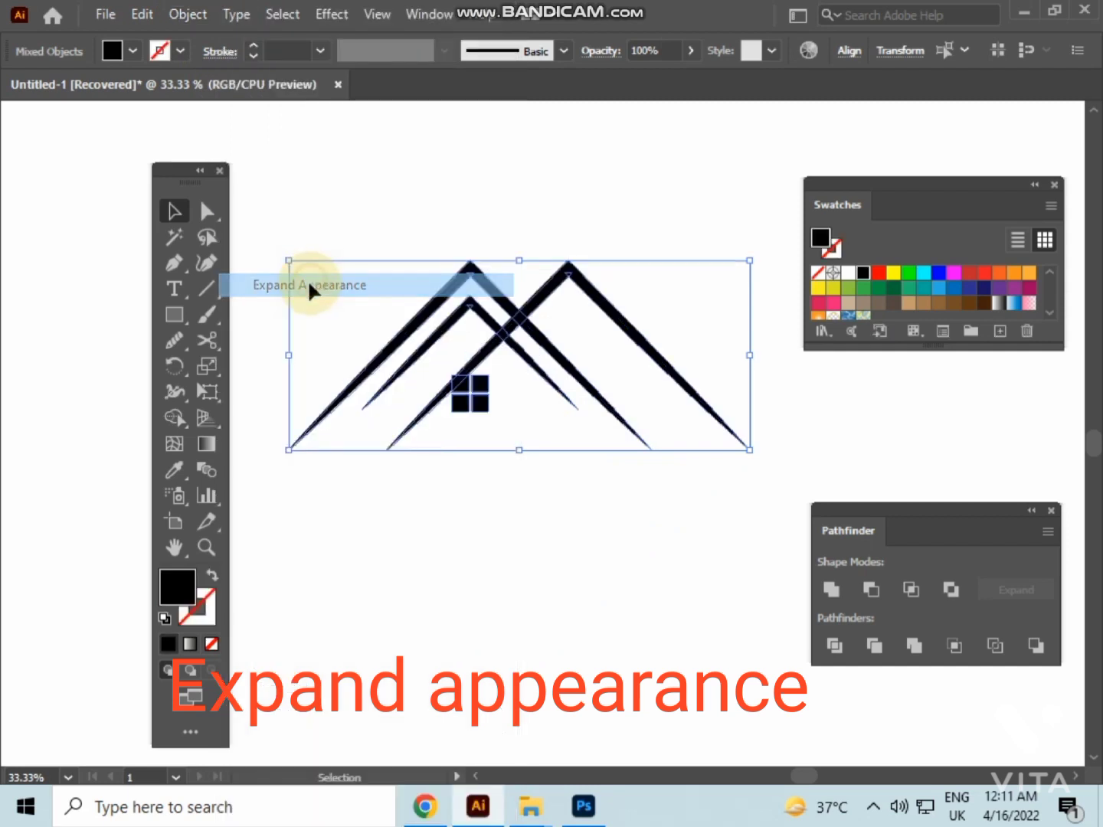
pyautogui.click(563, 512)
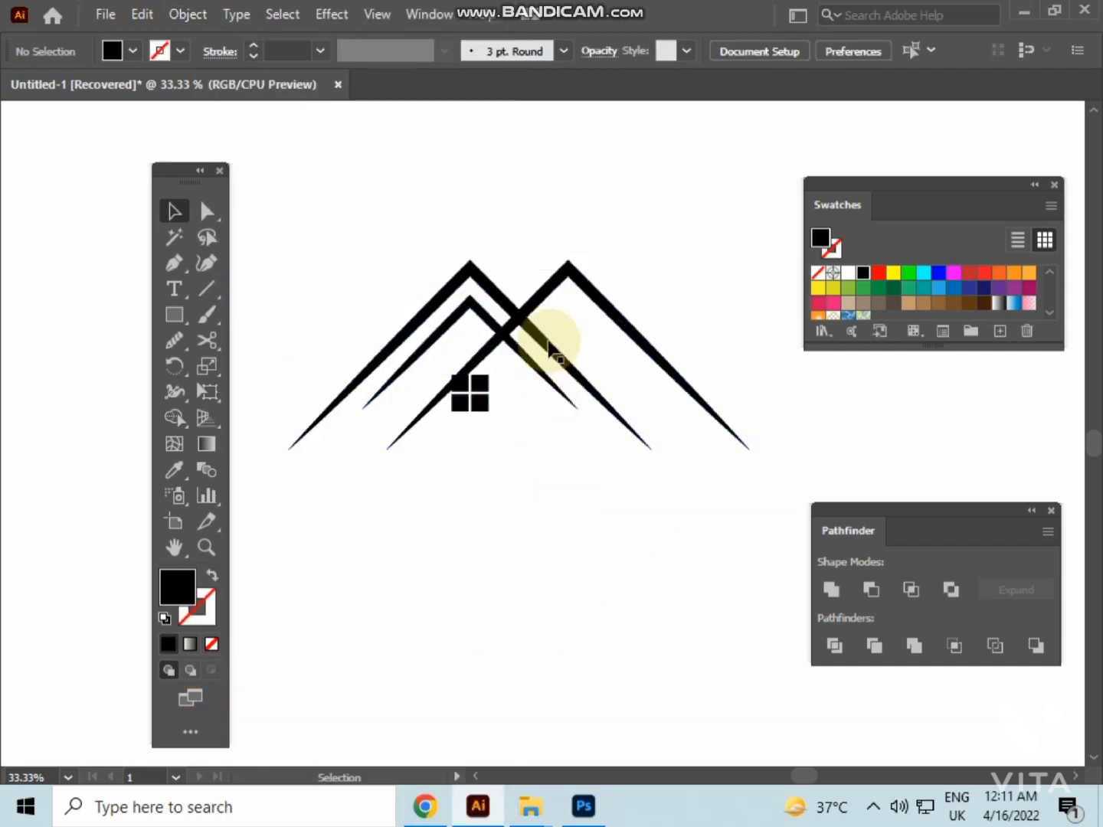
pyautogui.scroll(1, 548, 346)
pyautogui.scroll(1, 546, 337)
pyautogui.moveTo(546, 337); pyautogui.dragTo(604, 438)
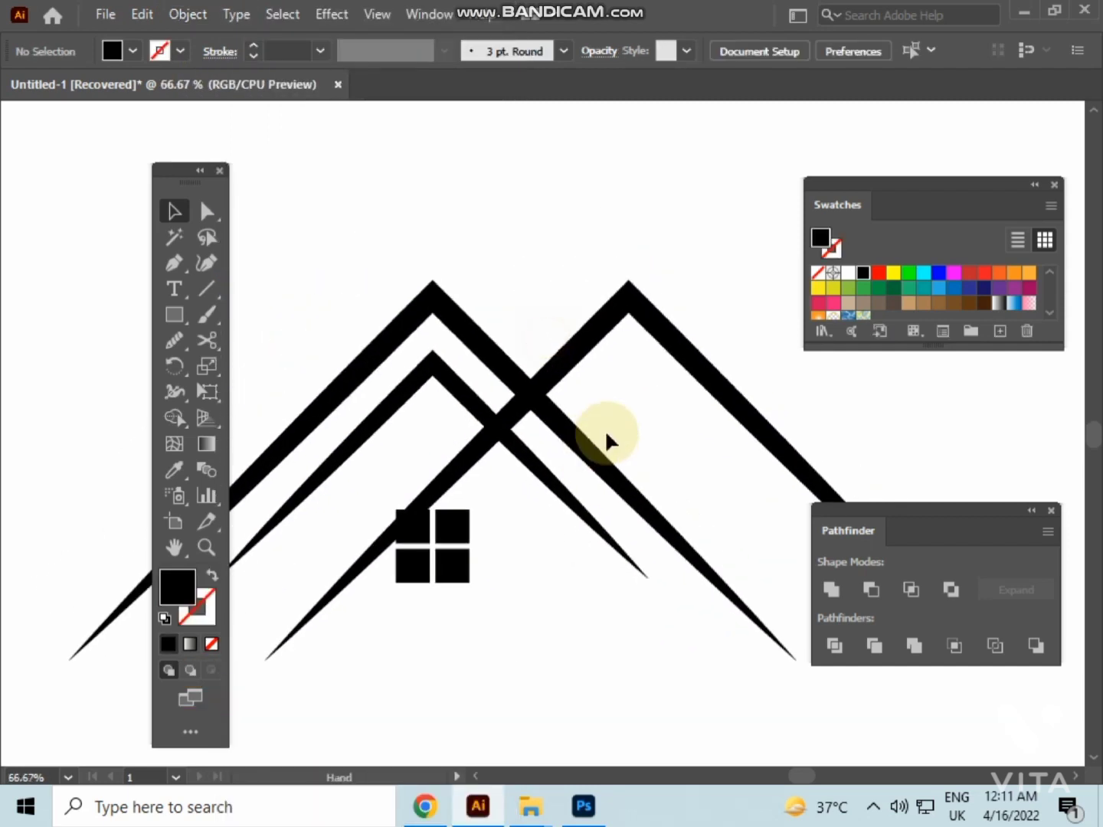
# Use Shape Builder to delete the crossing inner legs of the two outer roof chevrons
pyautogui.click(520, 395)
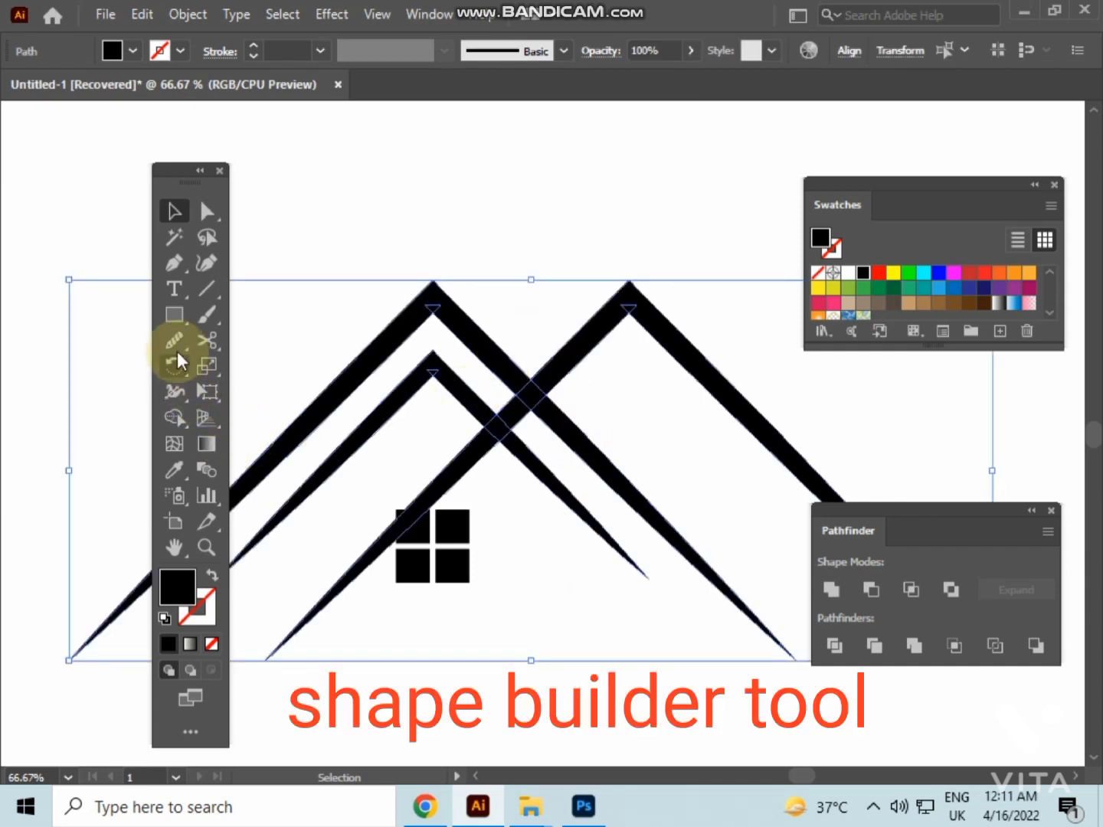
pyautogui.click(169, 412)
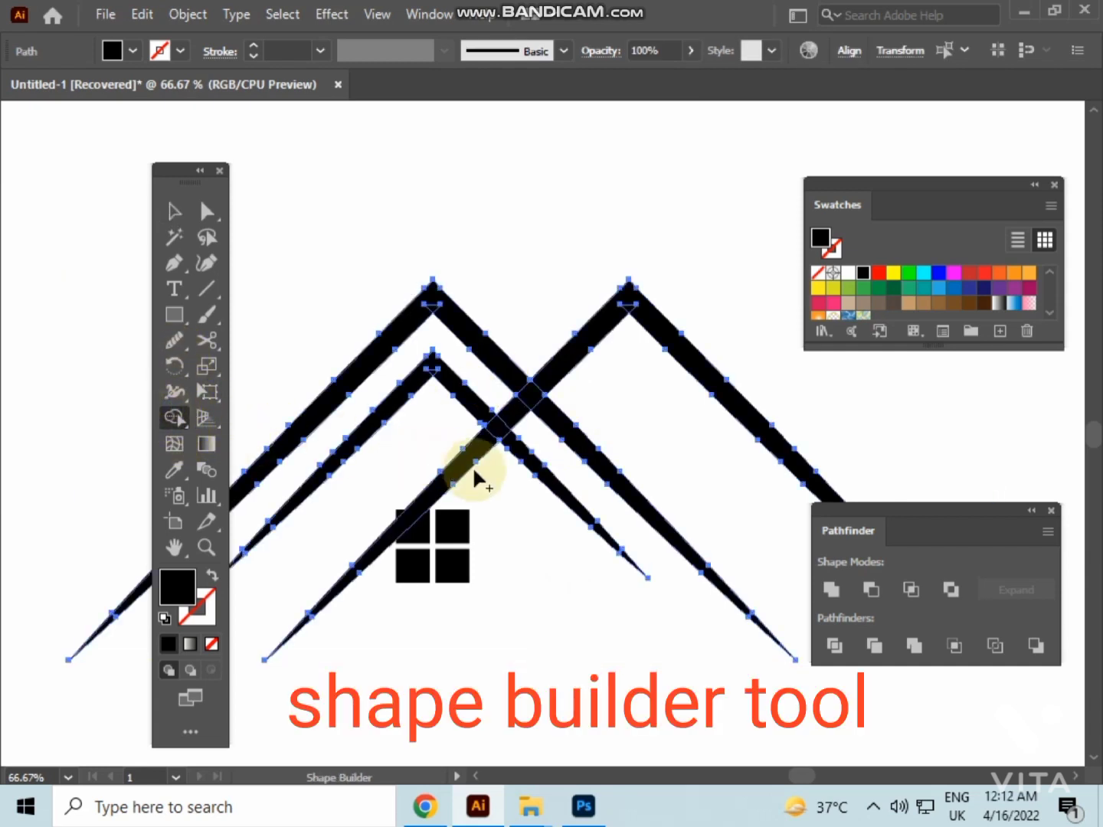
pyautogui.keyDown('alt'); pyautogui.click(604, 477); pyautogui.keyUp('alt')
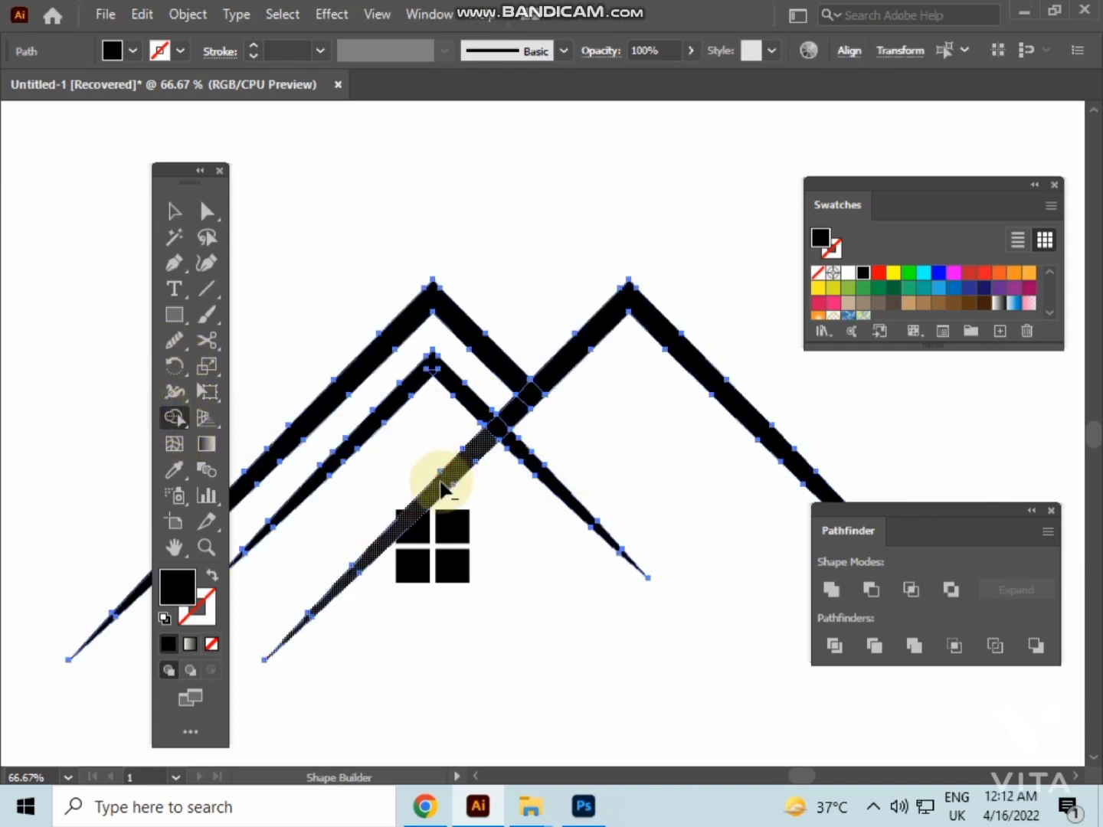
pyautogui.keyDown('alt'); pyautogui.click(438, 500); pyautogui.keyUp('alt')
pyautogui.click(176, 211)
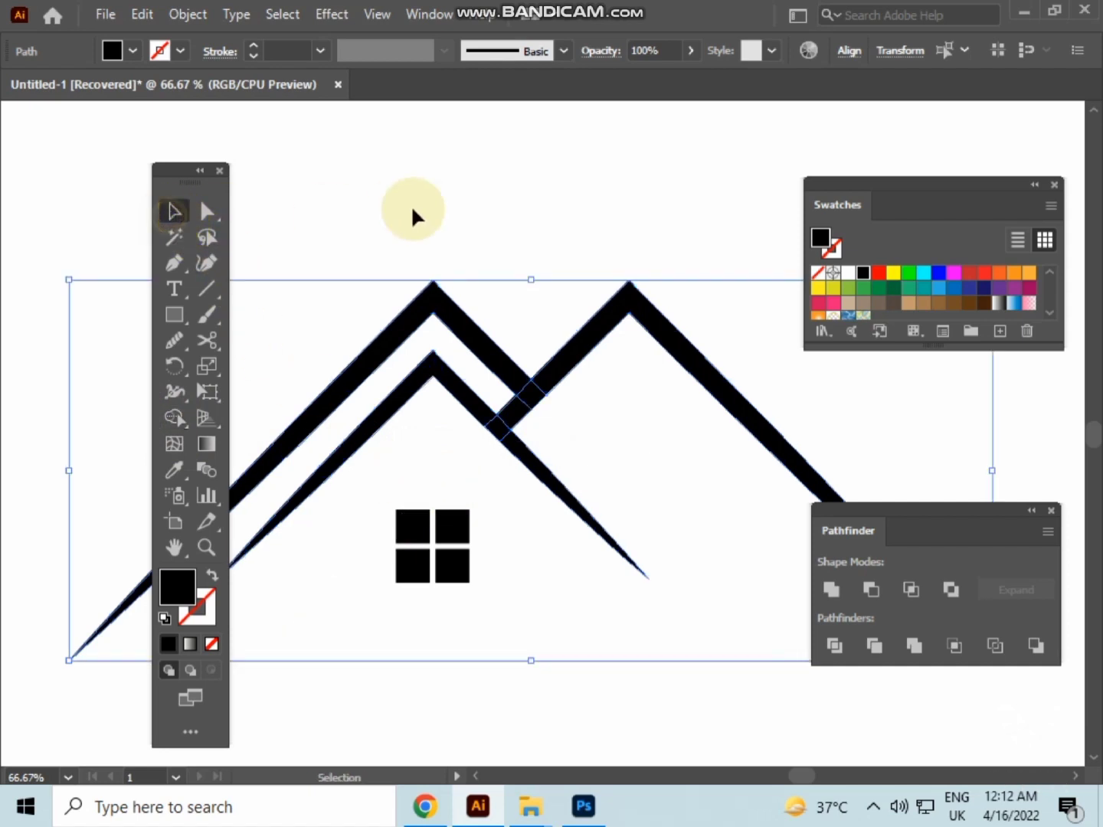
pyautogui.click(407, 204)
pyautogui.scroll(-1, 405, 202)
pyautogui.moveTo(407, 205); pyautogui.dragTo(458, 290)
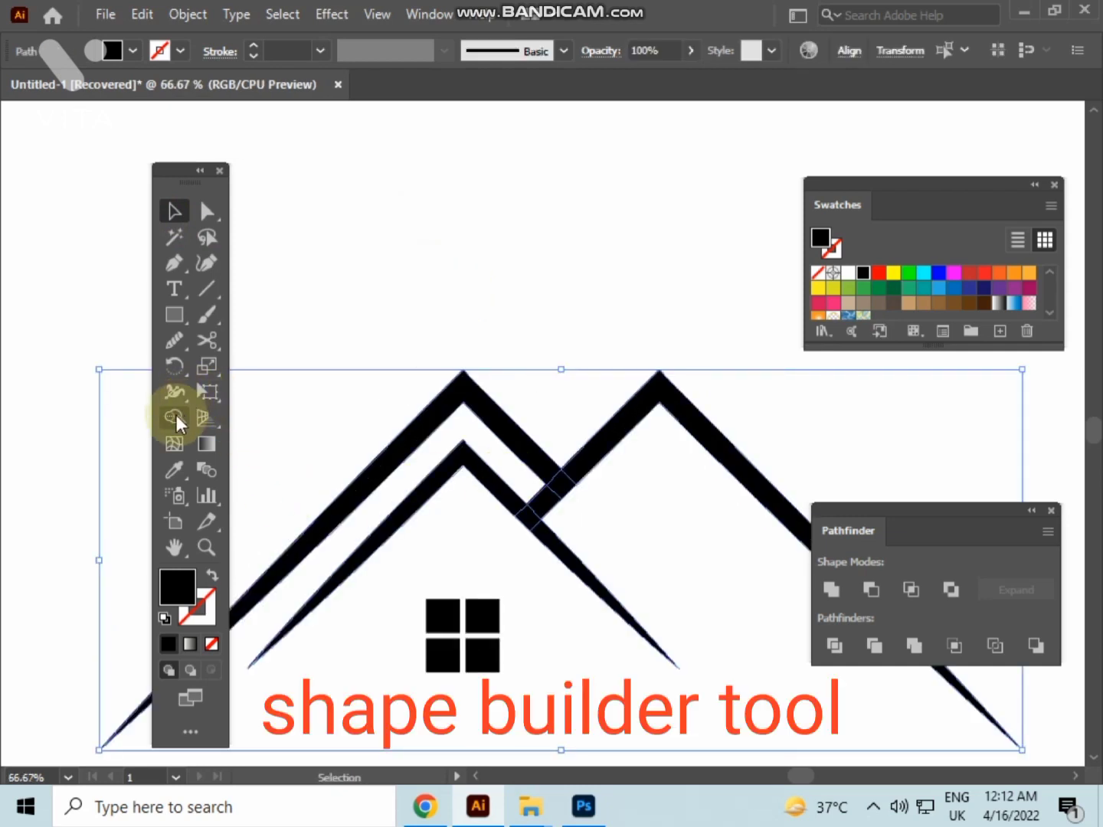
# Make another Shape Builder pass, then deselect and reframe the M-shaped roofline
pyautogui.click(176, 414)
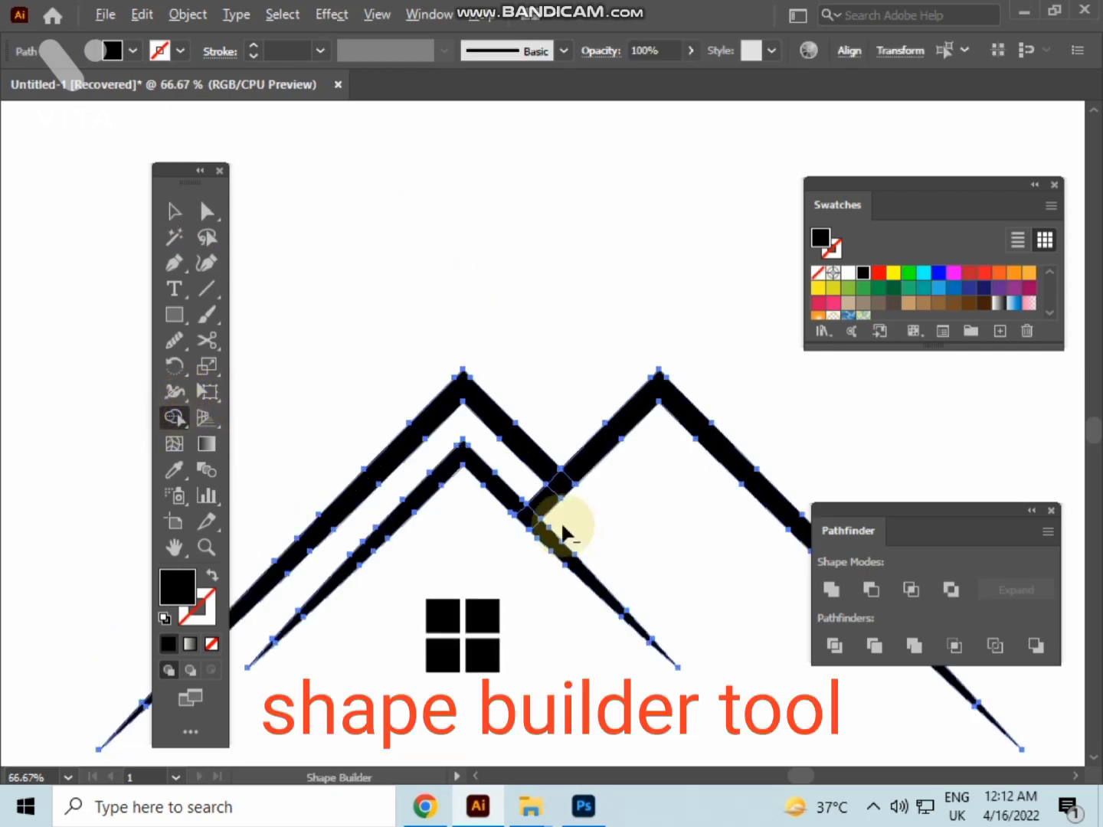
pyautogui.click(170, 215)
pyautogui.click(363, 222)
pyautogui.scroll(-1, 372, 235)
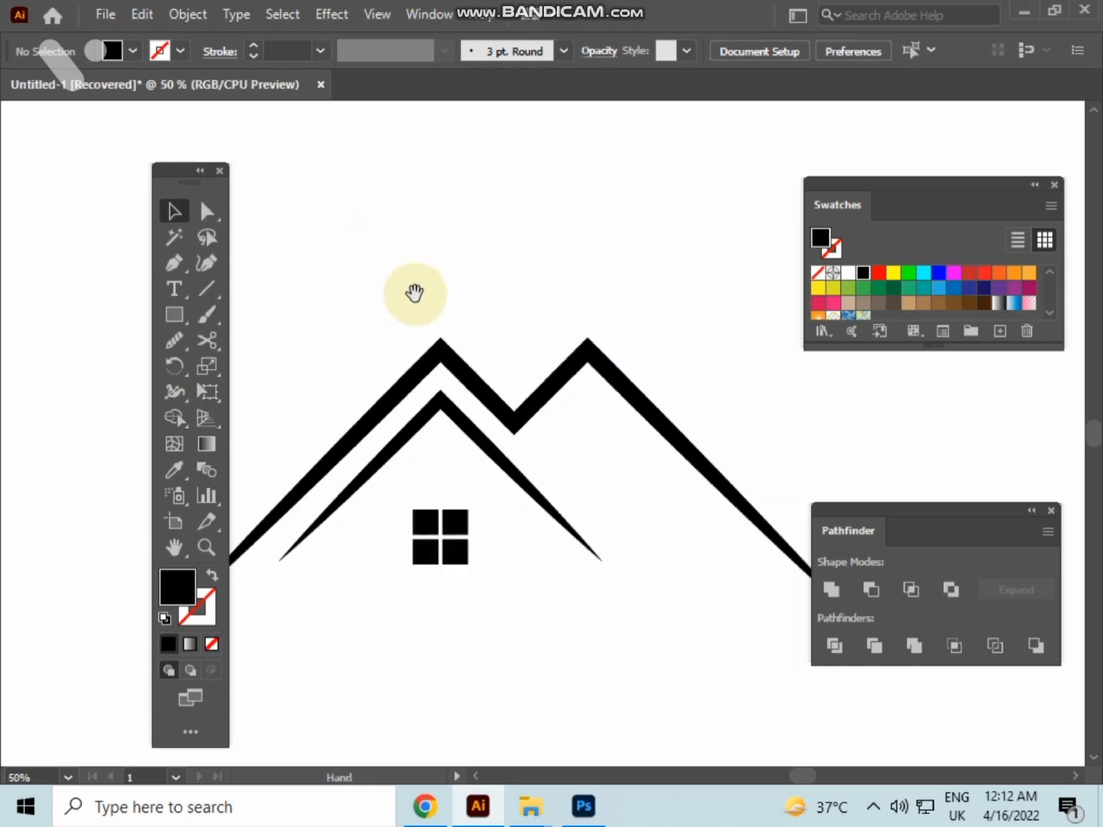
pyautogui.moveTo(414, 293)
pyautogui.mouseDown()
pyautogui.moveTo(480, 244)
pyautogui.moveTo(450, 328)
pyautogui.mouseUp()
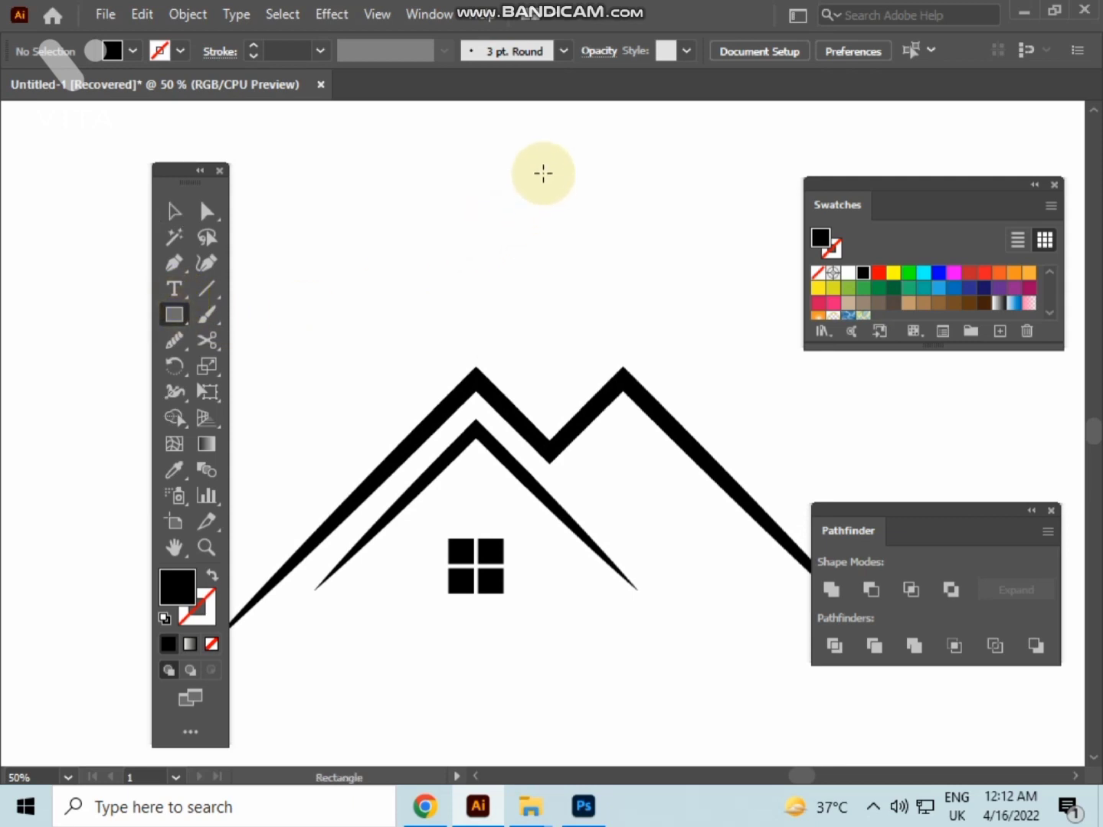
# Draw a tall rectangle over the roof valley and nudge it into place
pyautogui.moveTo(548, 195); pyautogui.dragTo(627, 530)
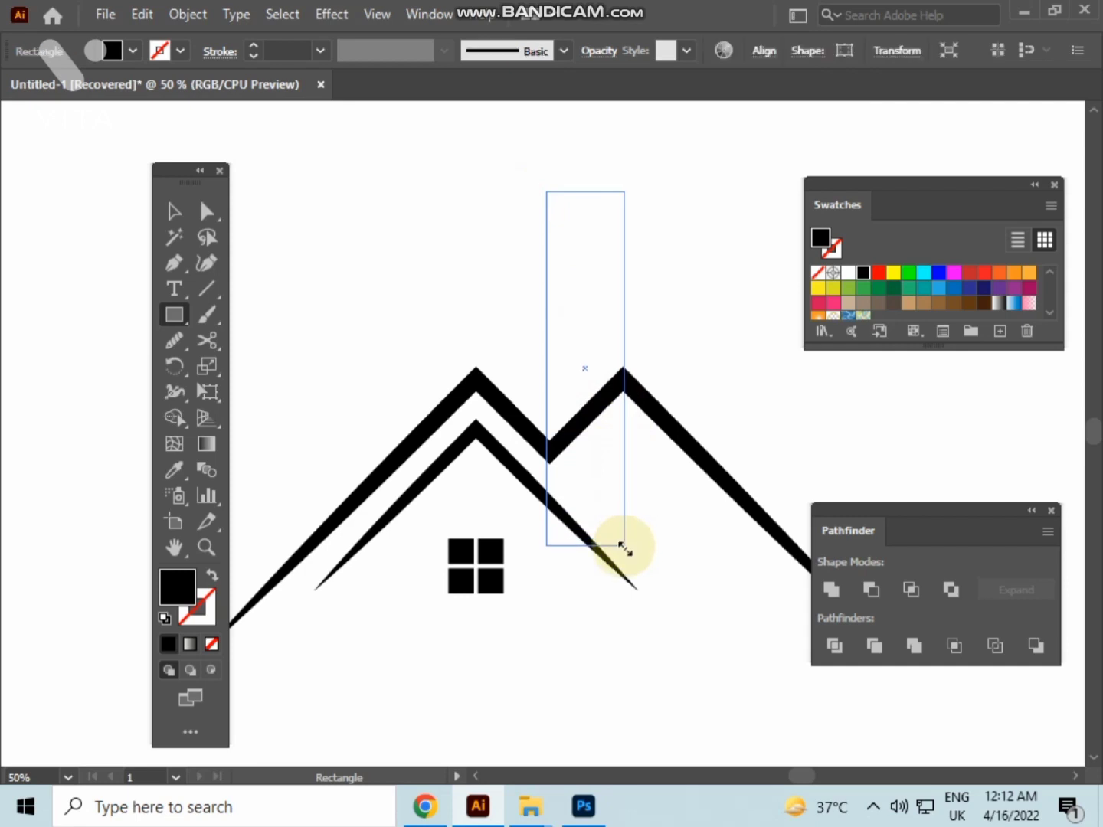
pyautogui.click(175, 210)
pyautogui.click(341, 245)
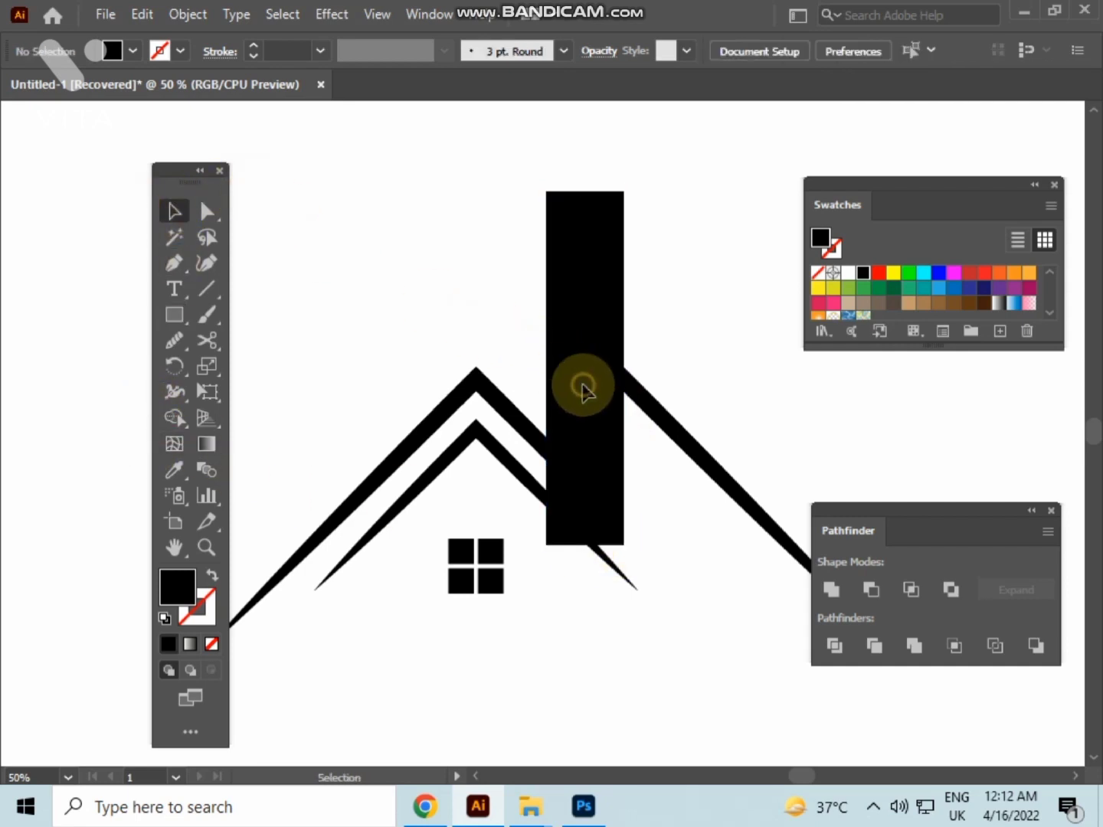
pyautogui.click(584, 388)
pyautogui.moveTo(590, 425); pyautogui.dragTo(595, 429)
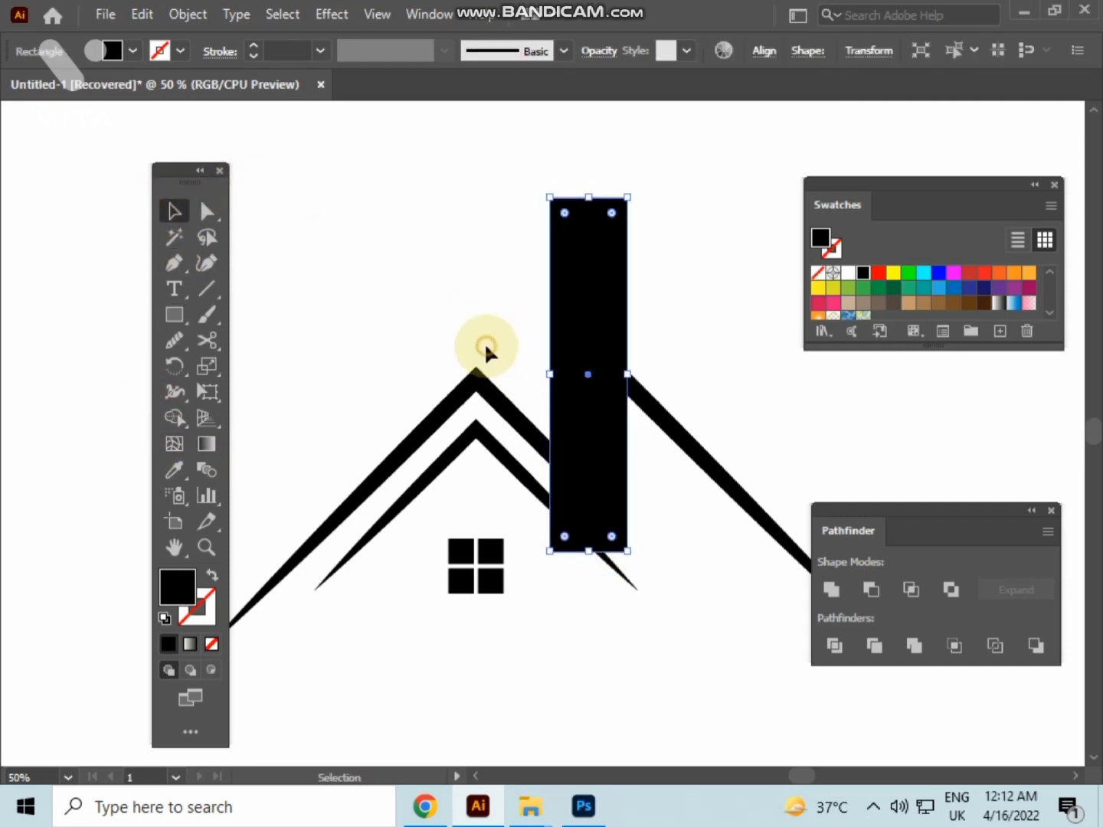
# Make the chimney rectangle an outline with no fill and a 9 pt black stroke
pyautogui.click(212, 576)
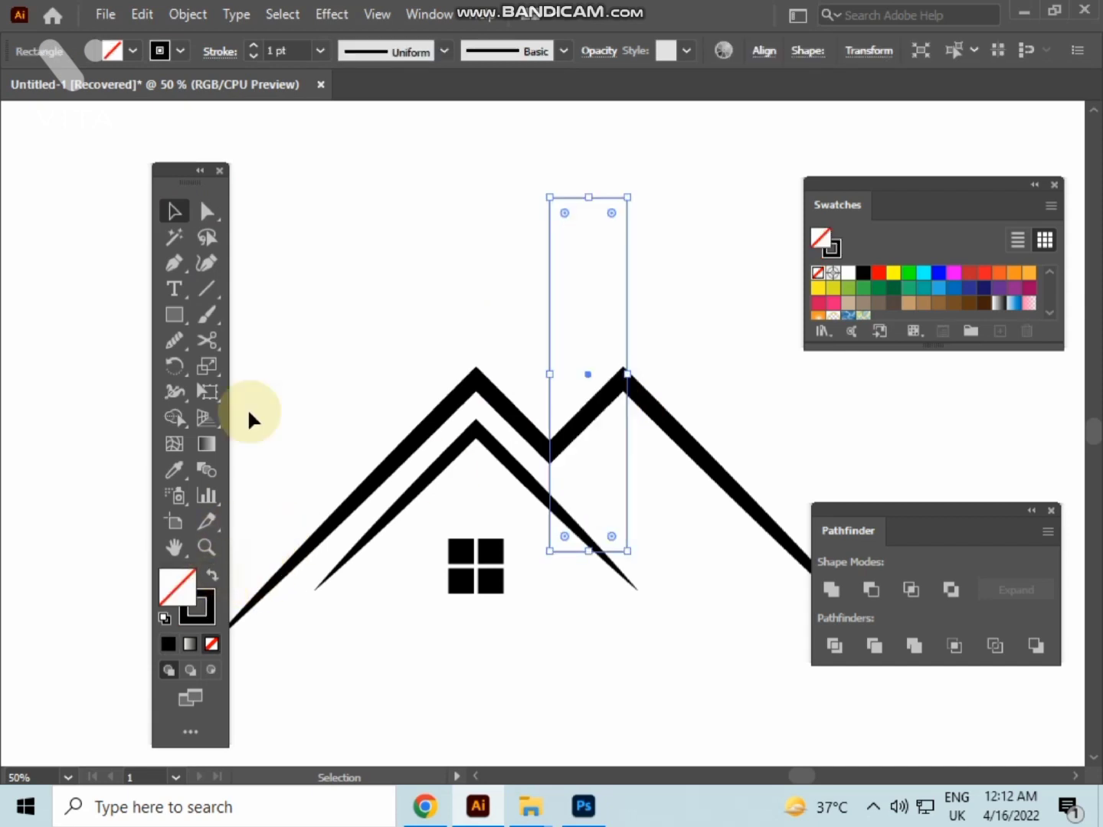
pyautogui.click(375, 234)
pyautogui.moveTo(494, 218); pyautogui.dragTo(604, 252)
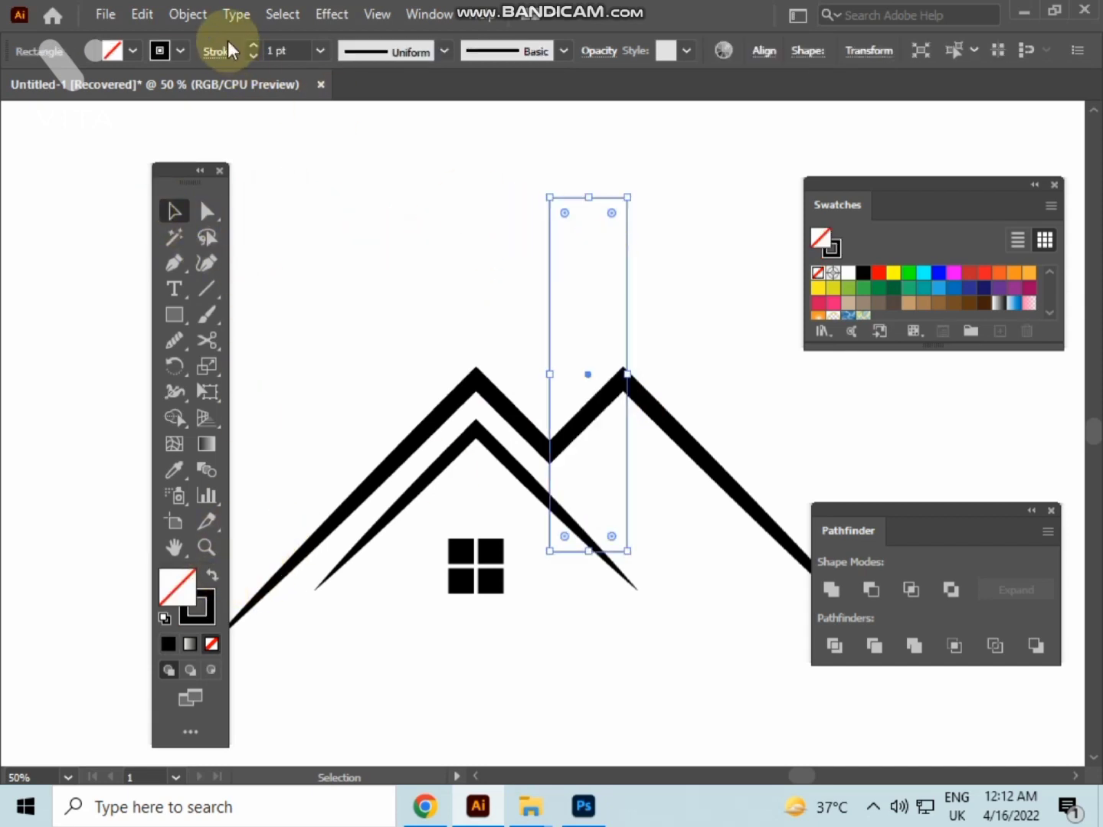
pyautogui.write('9')
pyautogui.press('Return')
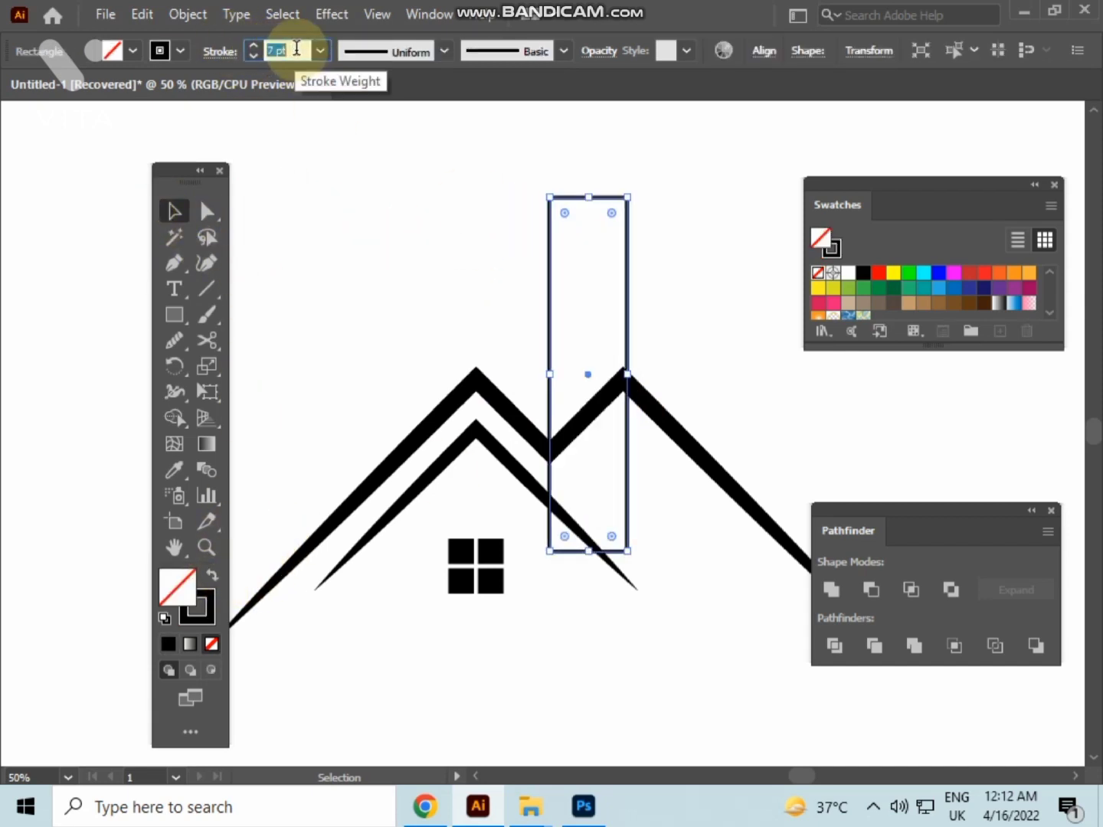
pyautogui.click(382, 197)
pyautogui.moveTo(612, 287); pyautogui.dragTo(544, 314)
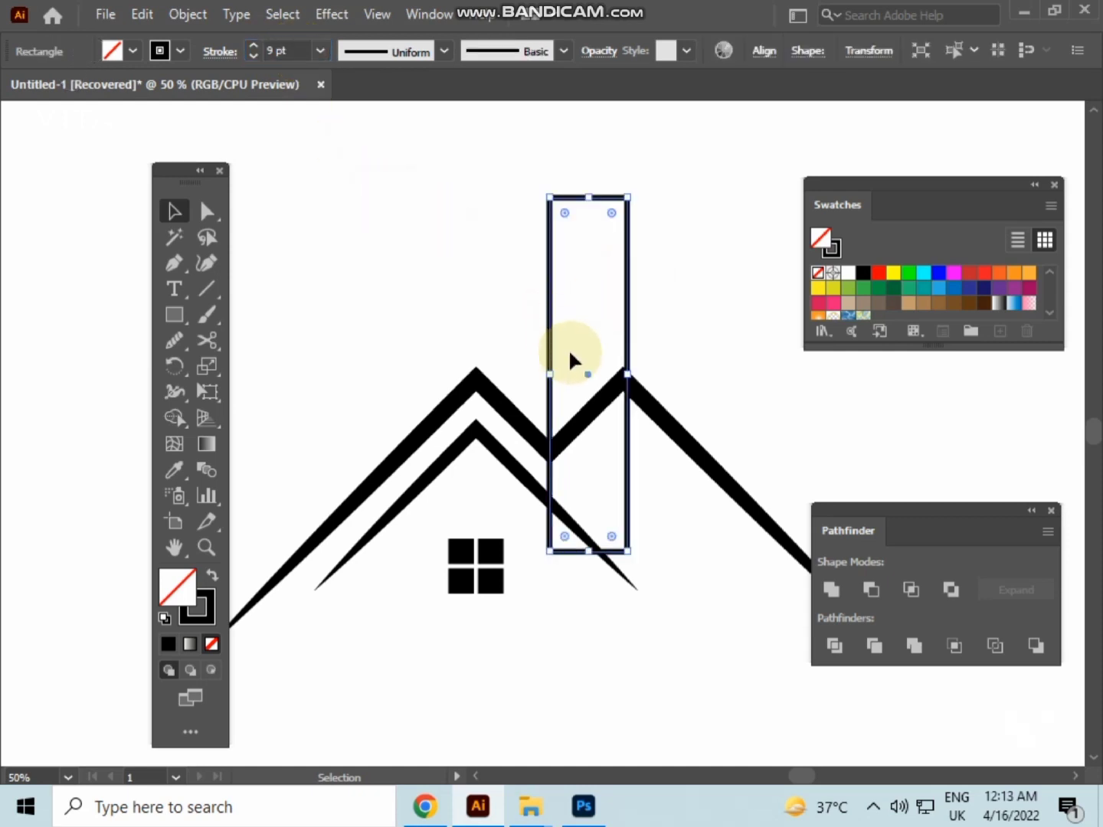
pyautogui.click(533, 338)
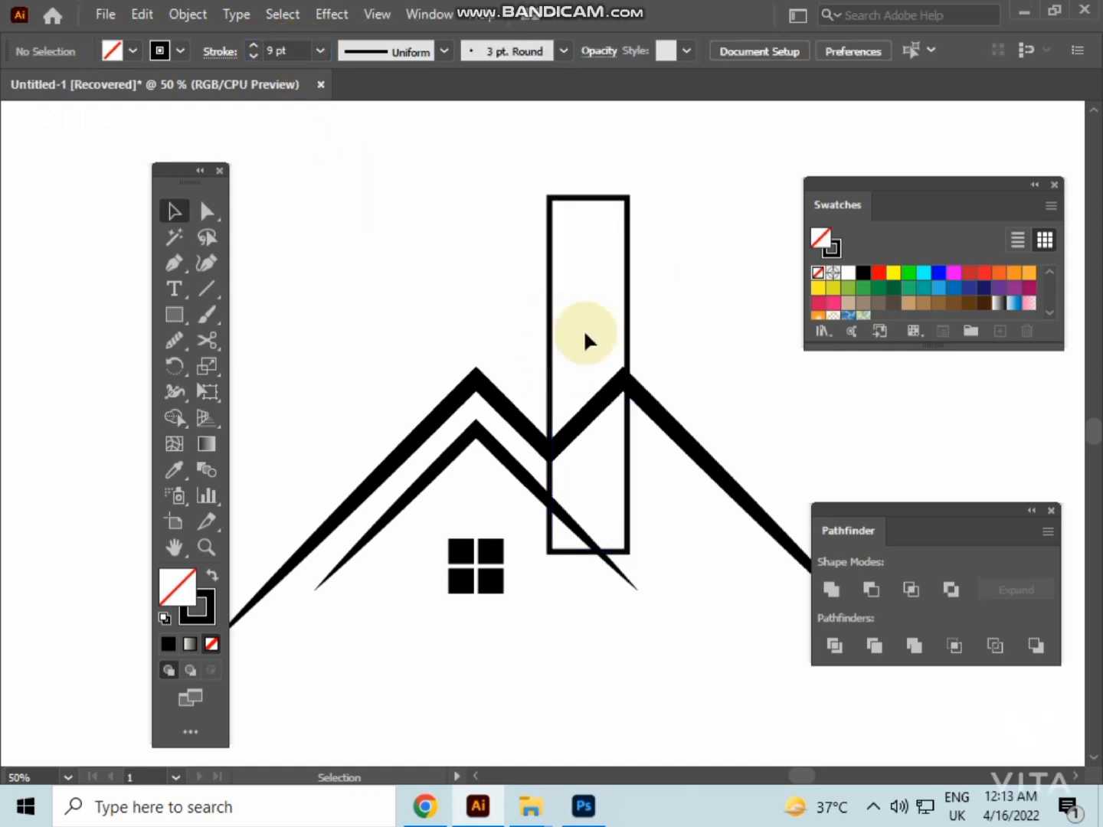
pyautogui.moveTo(659, 339); pyautogui.dragTo(507, 328)
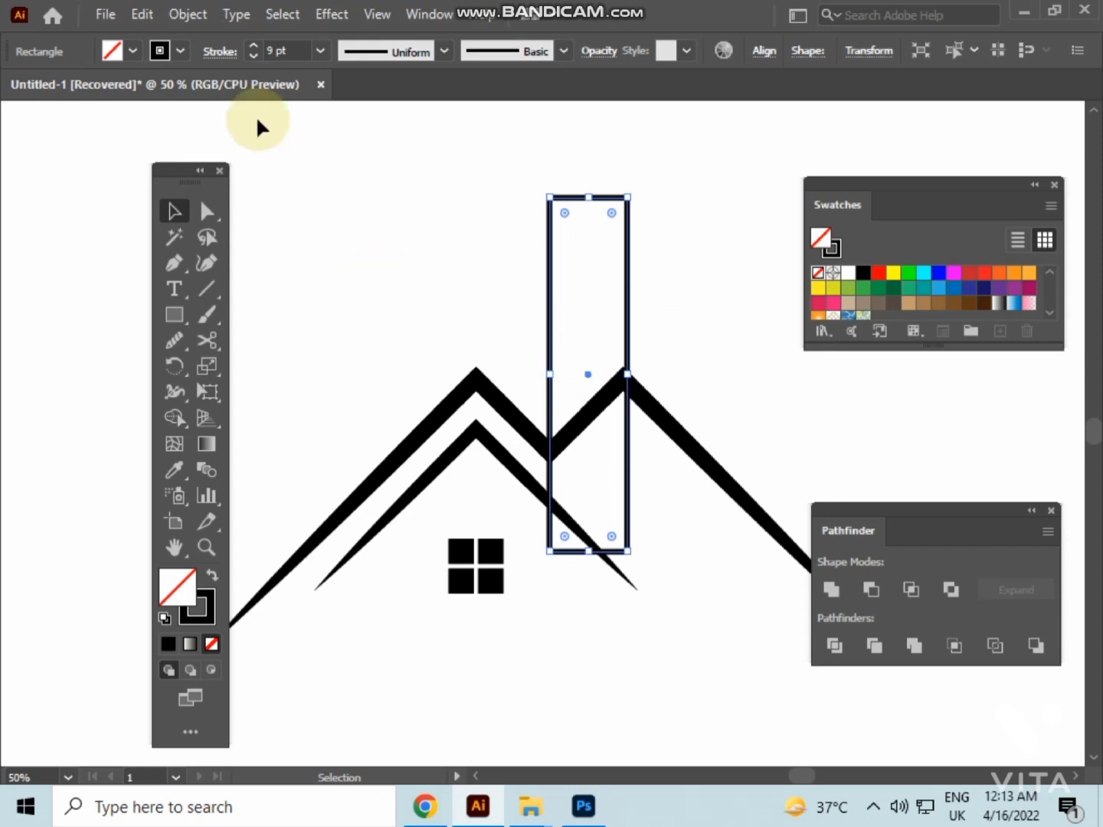
# Expand the chimney's fill and stroke into a solid shape with Object > Expand
pyautogui.click(188, 14)
pyautogui.click(323, 264)
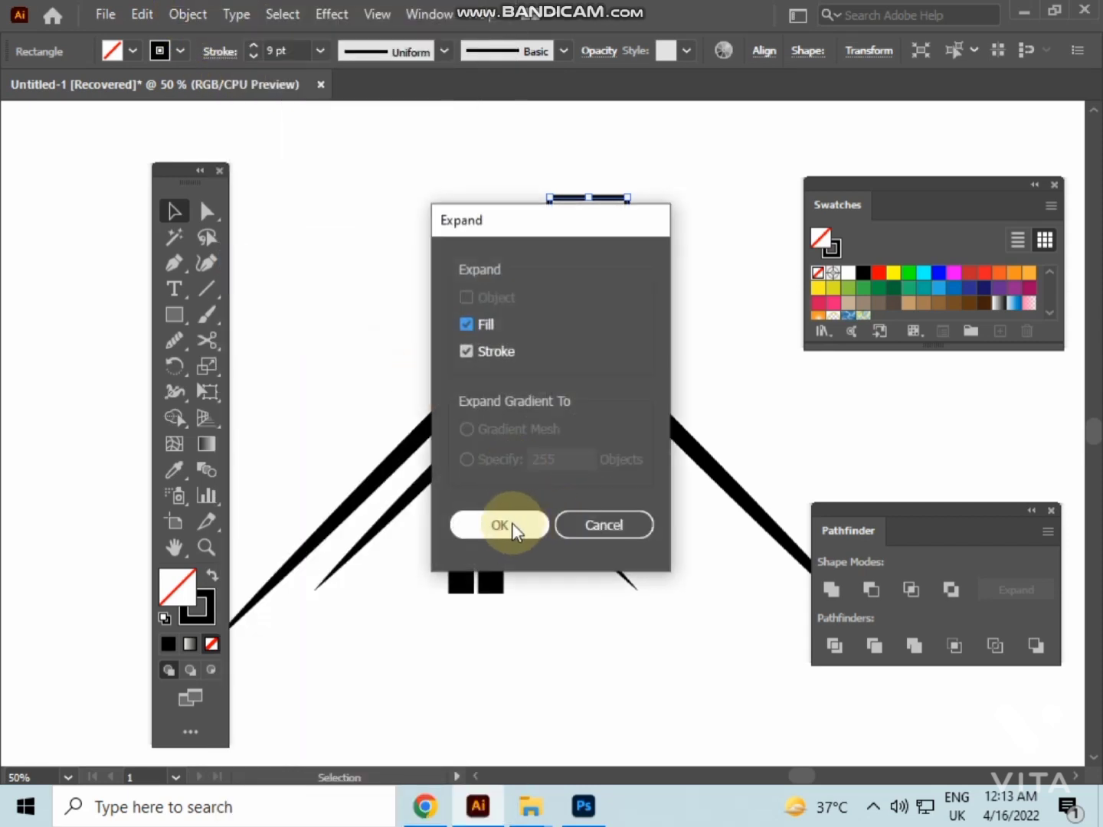
pyautogui.click(507, 524)
pyautogui.click(658, 495)
pyautogui.scroll(1, 655, 473)
pyautogui.click(591, 368)
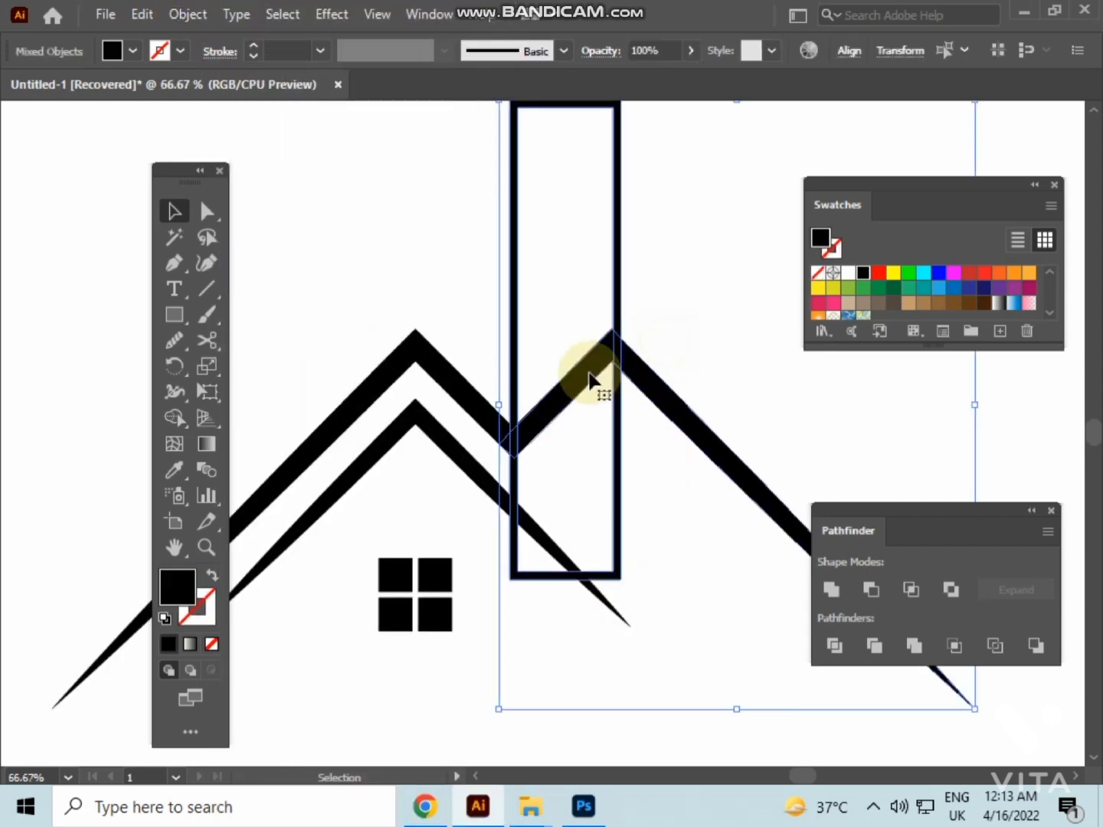
pyautogui.click(624, 315)
pyautogui.click(635, 291)
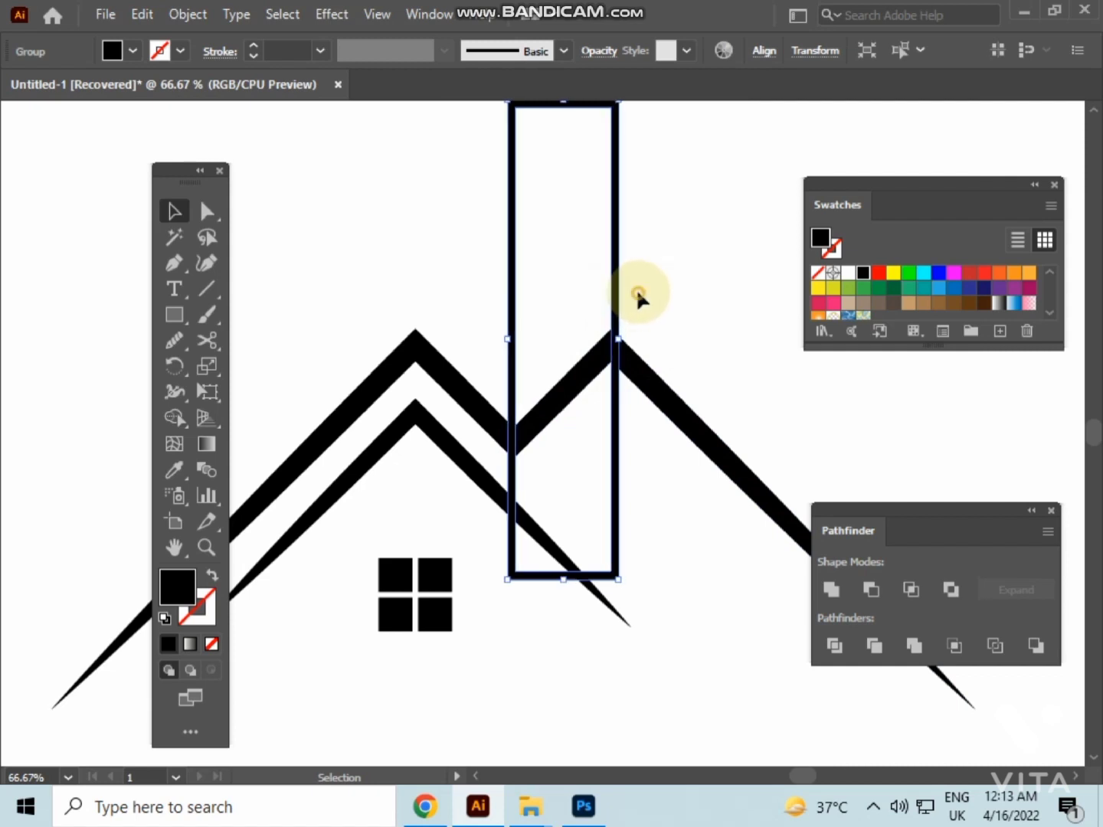
# Select roof and chimney, then erase the chimney section below the roofline with Shape Builder
pyautogui.click(617, 387)
pyautogui.moveTo(598, 406); pyautogui.dragTo(570, 417)
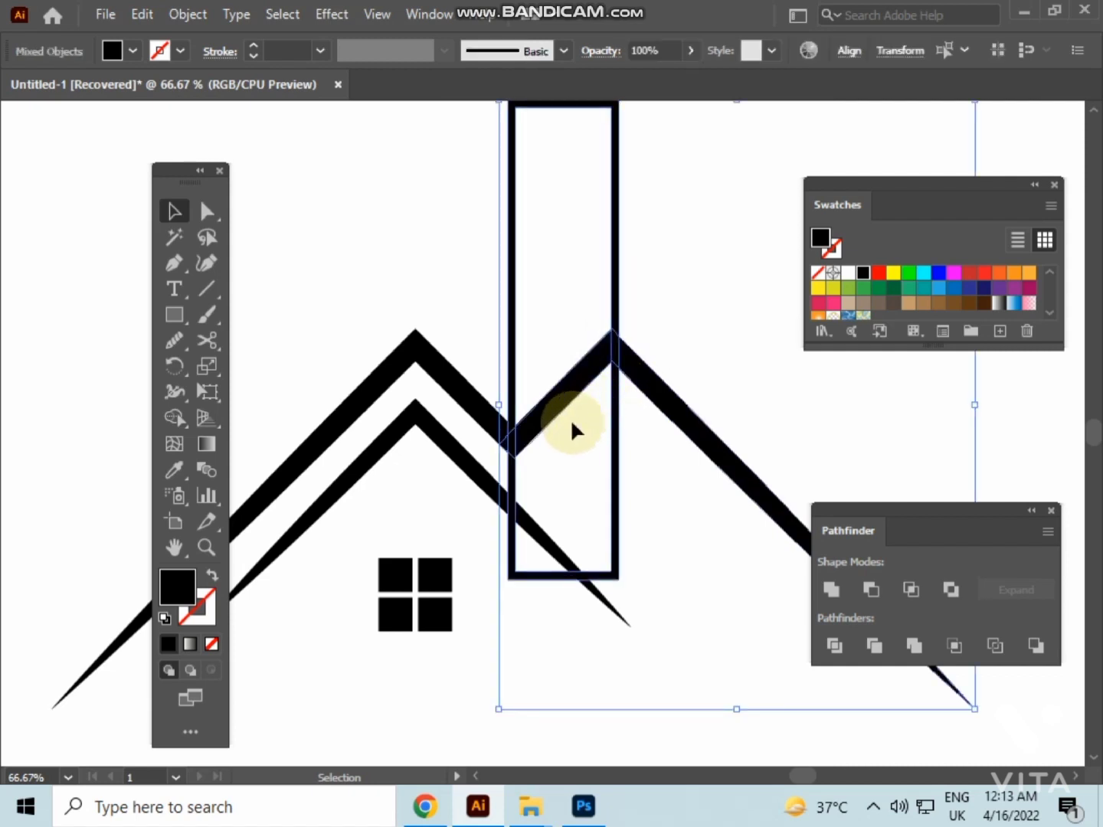
pyautogui.scroll(2, 554, 423)
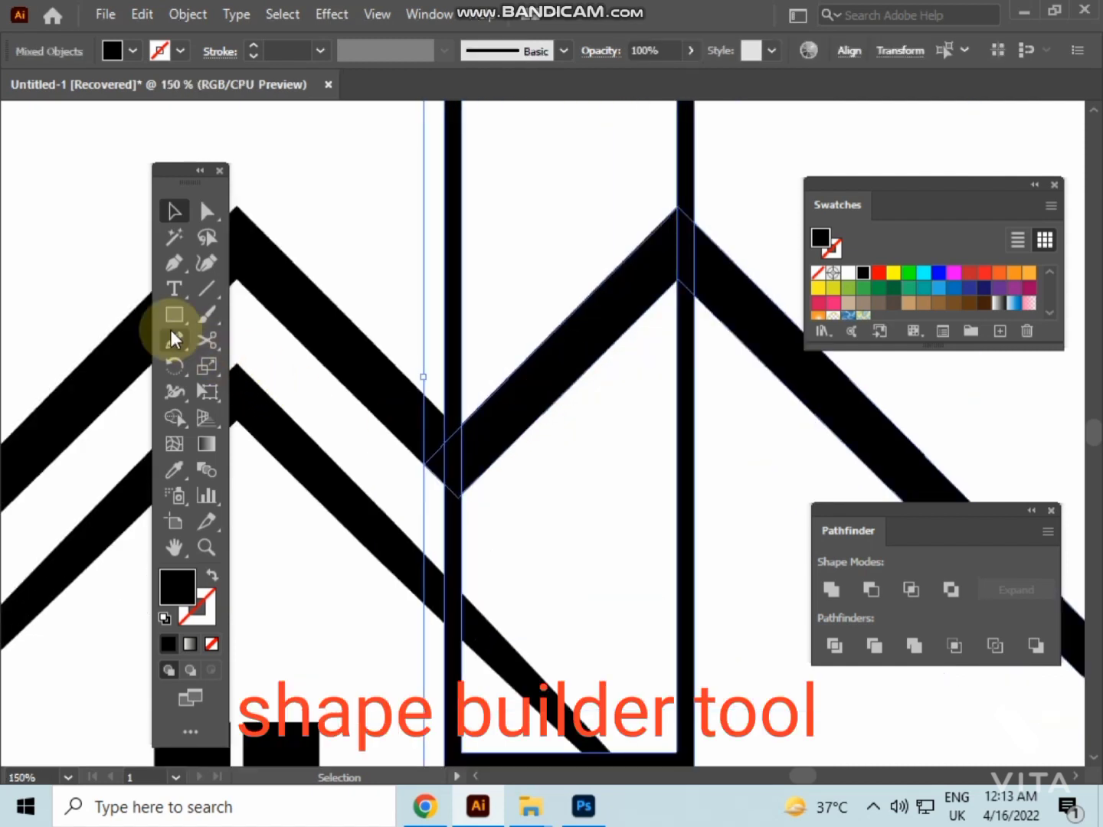
pyautogui.click(174, 417)
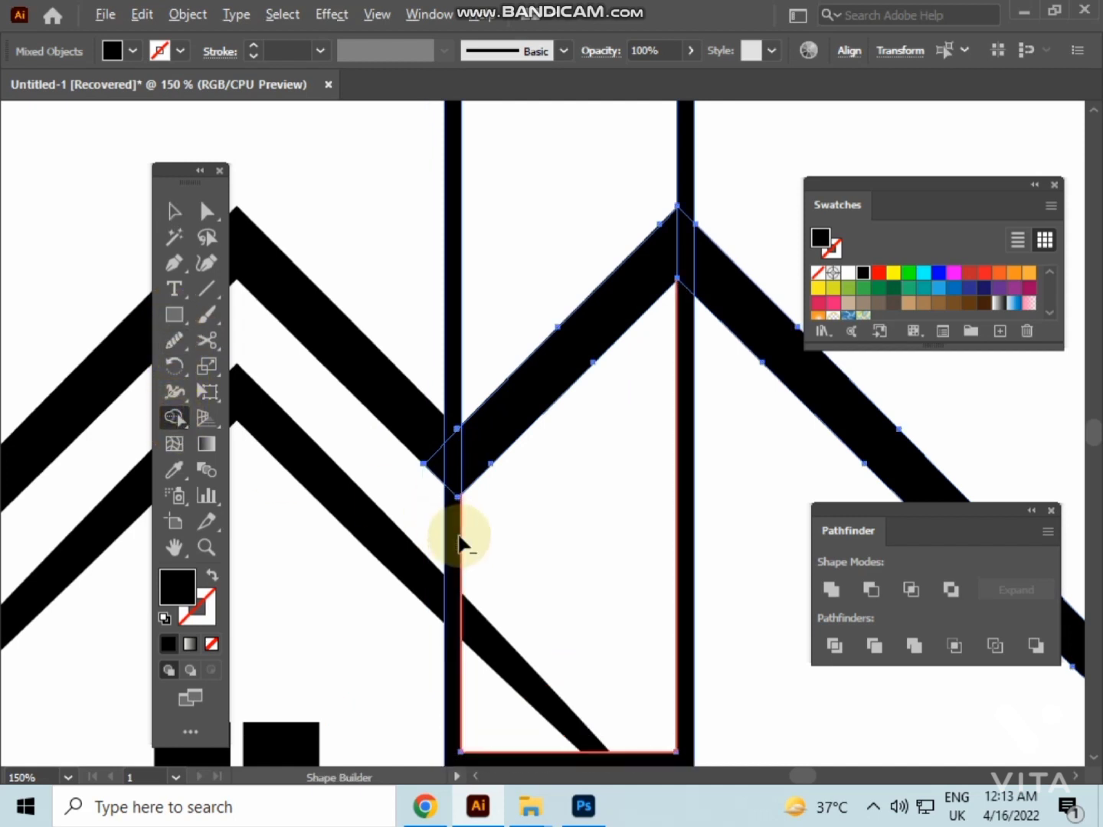
pyautogui.keyDown('alt'); pyautogui.click(457, 541); pyautogui.keyUp('alt')
pyautogui.scroll(-2, 552, 506)
pyautogui.scroll(-1, 552, 507)
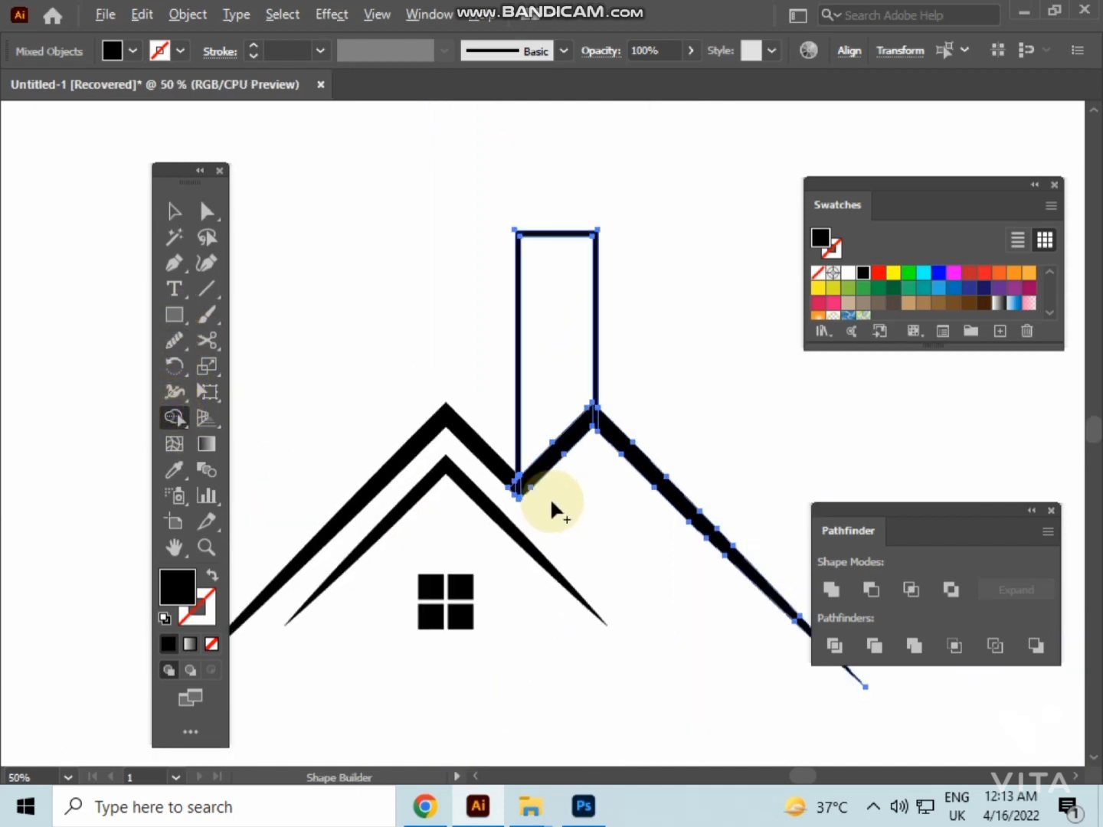
pyautogui.moveTo(550, 497); pyautogui.dragTo(638, 518)
# Duplicate the chimney to its left and stretch the copy taller
pyautogui.click(175, 211)
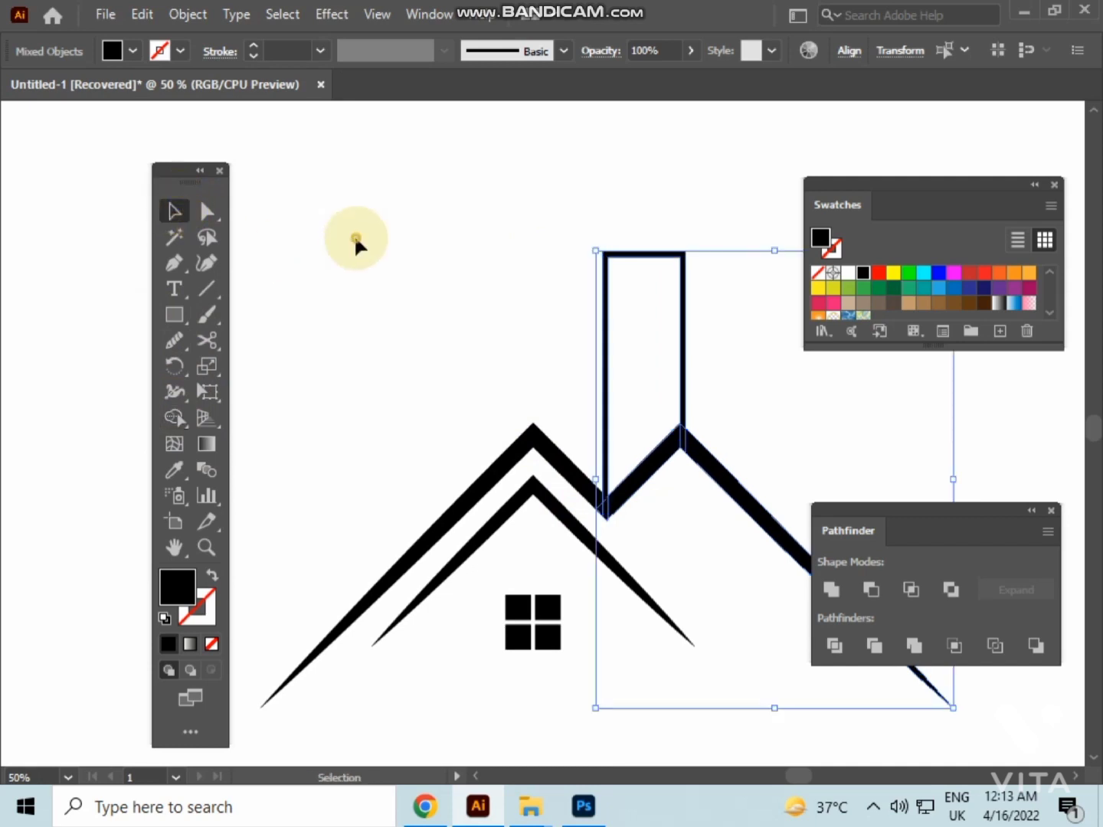
pyautogui.click(355, 240)
pyautogui.moveTo(603, 204); pyautogui.dragTo(652, 305)
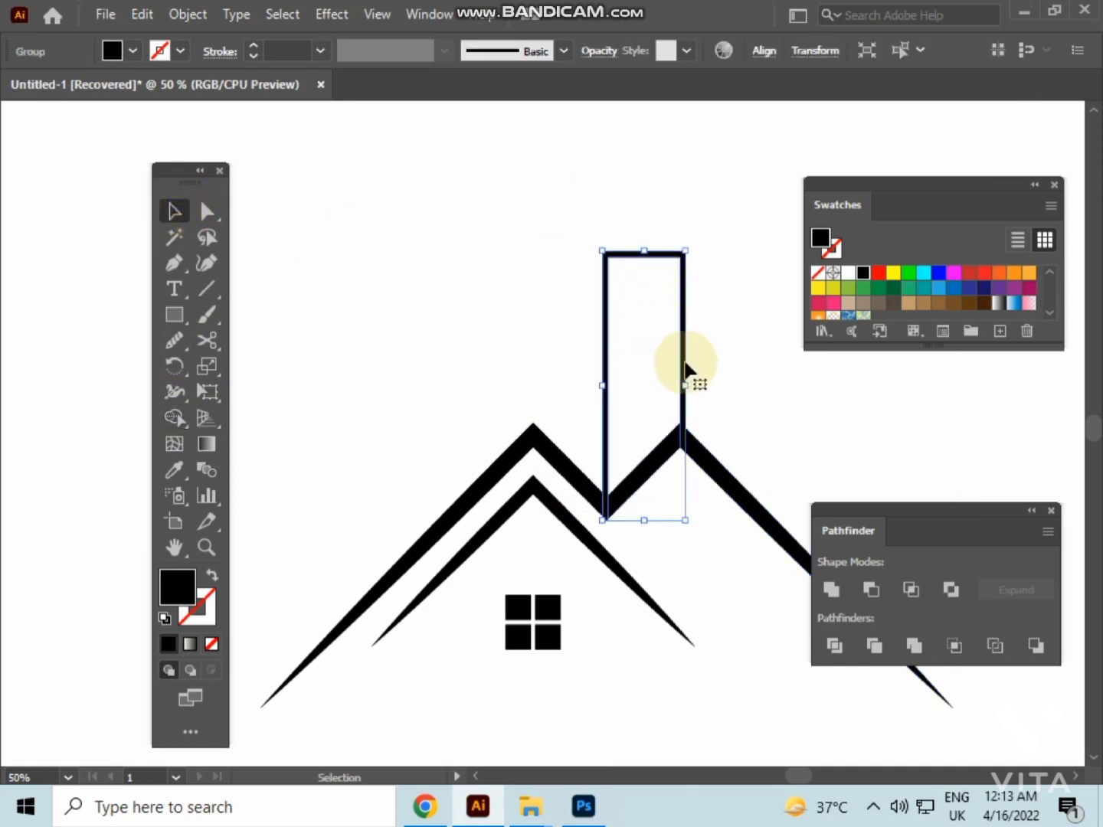
pyautogui.moveTo(684, 369); pyautogui.dragTo(605, 373)
pyautogui.click(559, 218)
pyautogui.click(575, 294)
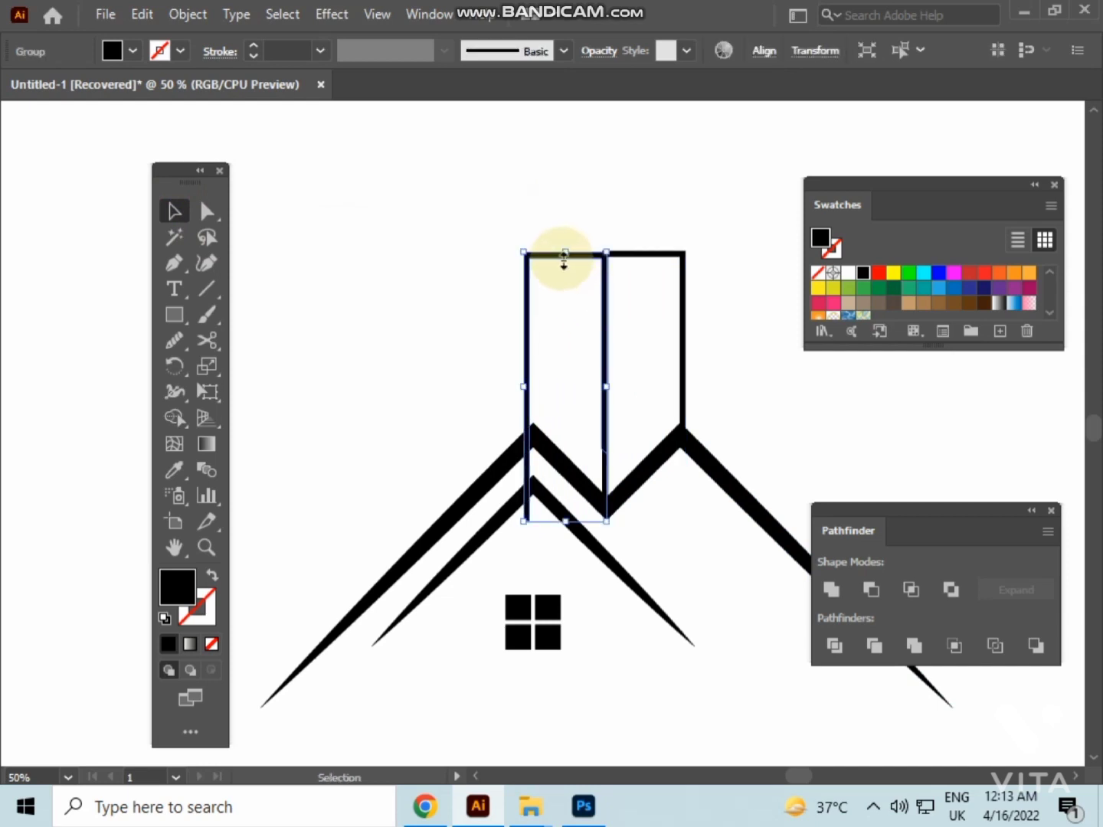
pyautogui.moveTo(565, 254); pyautogui.dragTo(566, 144)
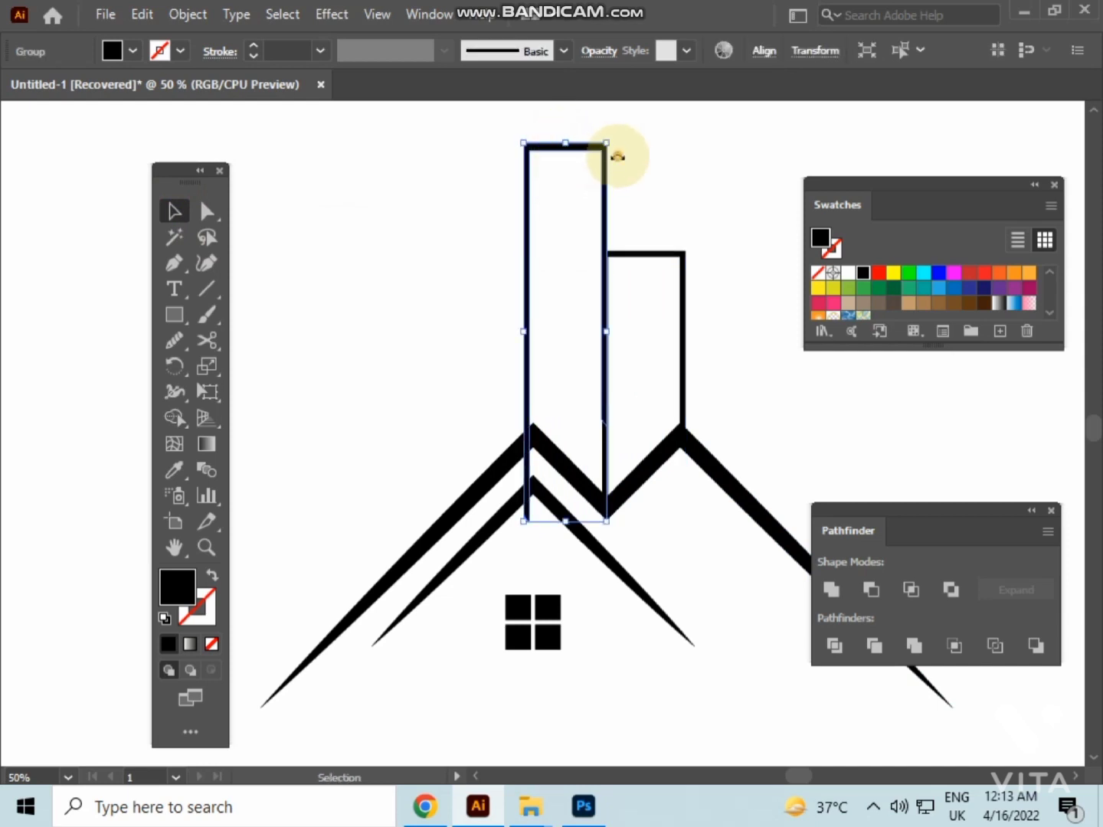
# Delete the stray chimney line pieces below the roof with Shape Builder
pyautogui.scroll(-1, 606, 406)
pyautogui.scroll(-2, 586, 390)
pyautogui.scroll(2, 582, 389)
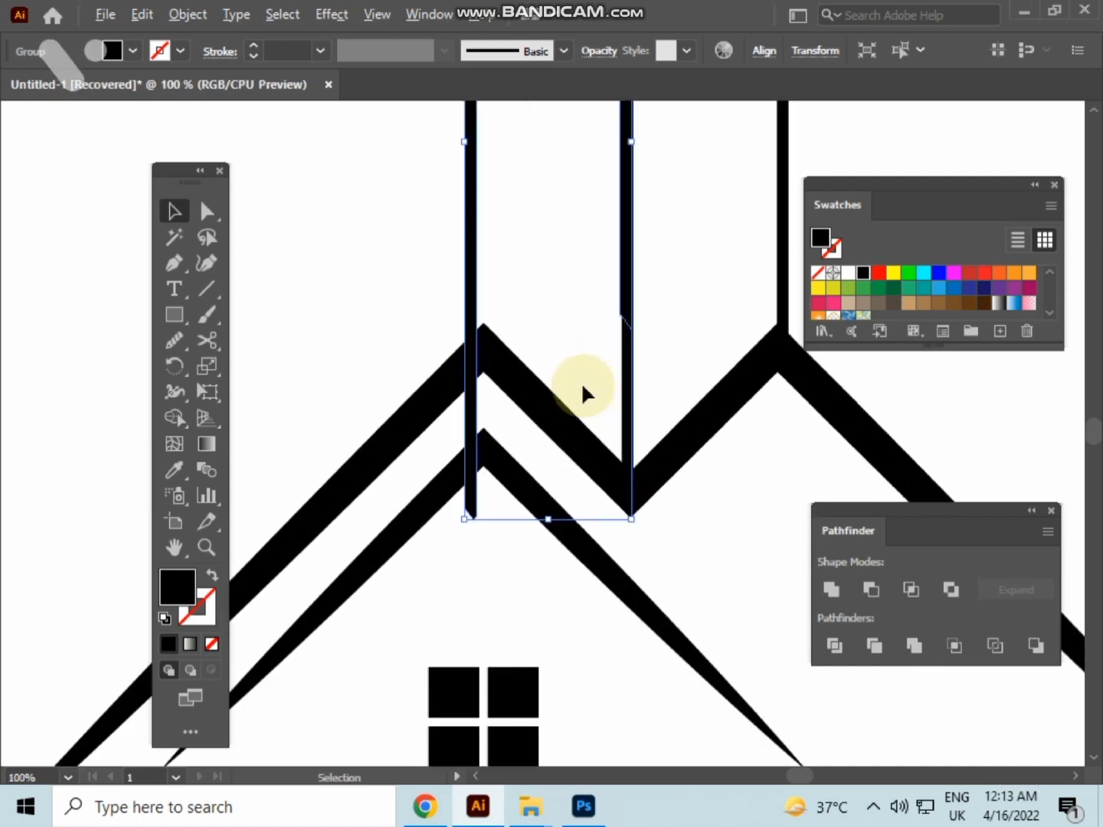
pyautogui.click(401, 295)
pyautogui.moveTo(401, 295); pyautogui.dragTo(500, 374)
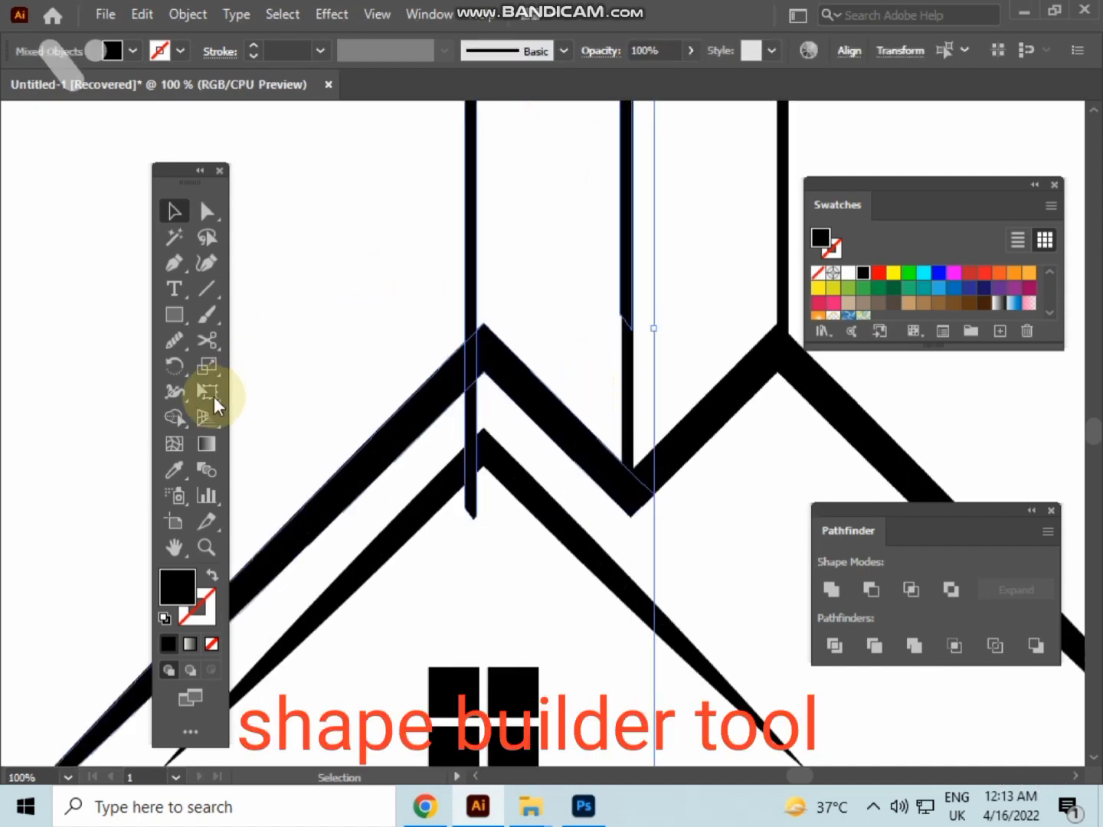
pyautogui.click(169, 421)
pyautogui.keyDown('alt'); pyautogui.click(473, 421); pyautogui.keyUp('alt')
pyautogui.click(172, 210)
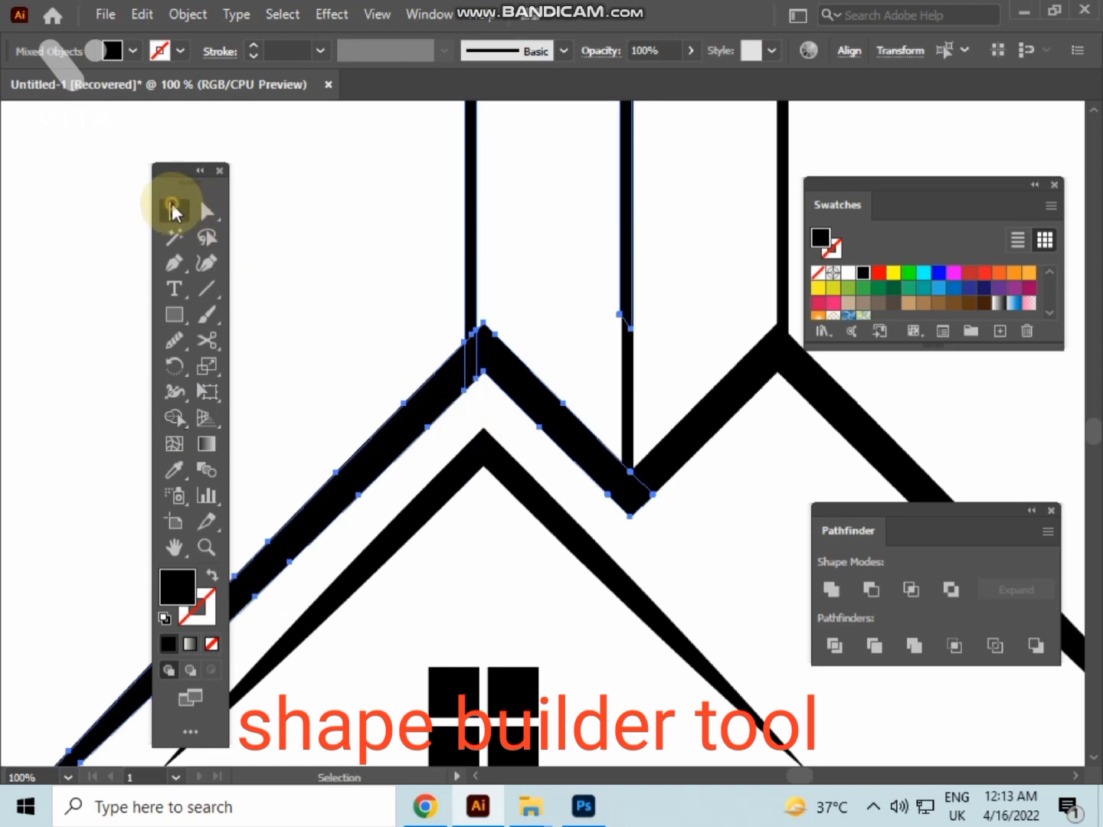
pyautogui.click(332, 192)
pyautogui.moveTo(332, 191); pyautogui.dragTo(356, 394)
# Nudge the chimney lines slightly right so both towers meet the roofline
pyautogui.click(642, 337)
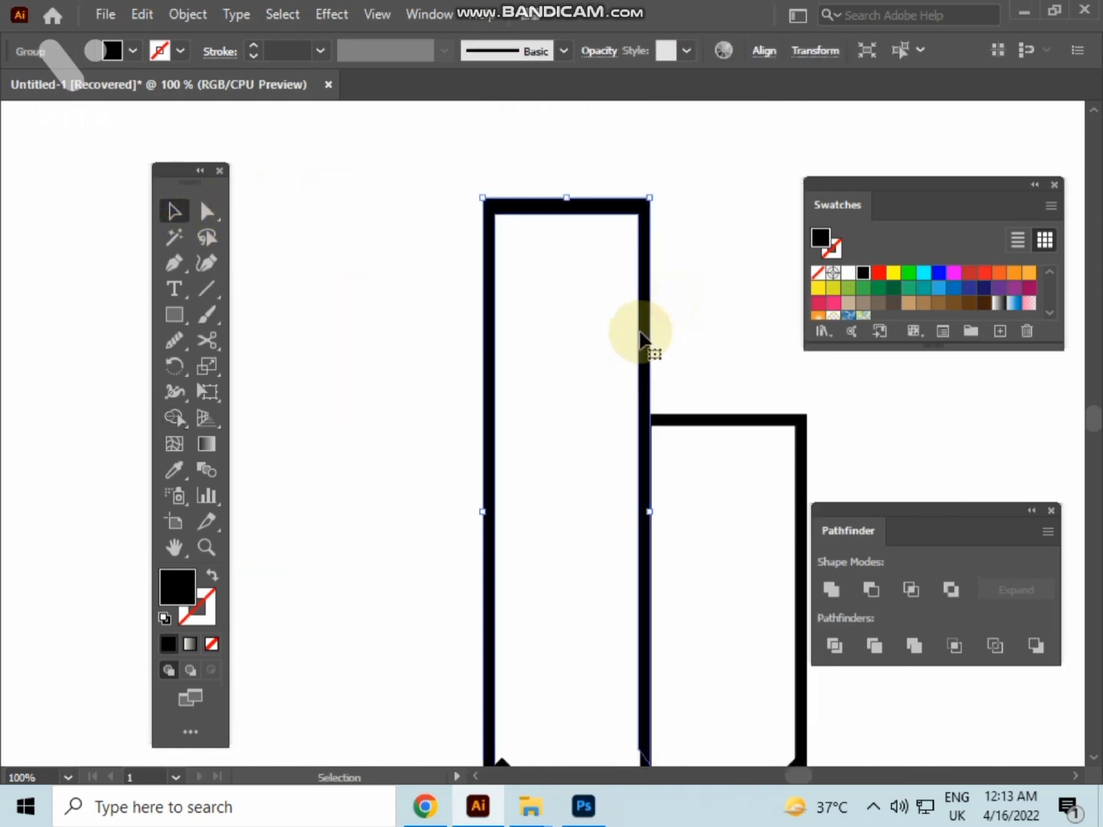
pyautogui.click(707, 329)
pyautogui.scroll(-4, 712, 330)
pyautogui.scroll(-1, 708, 243)
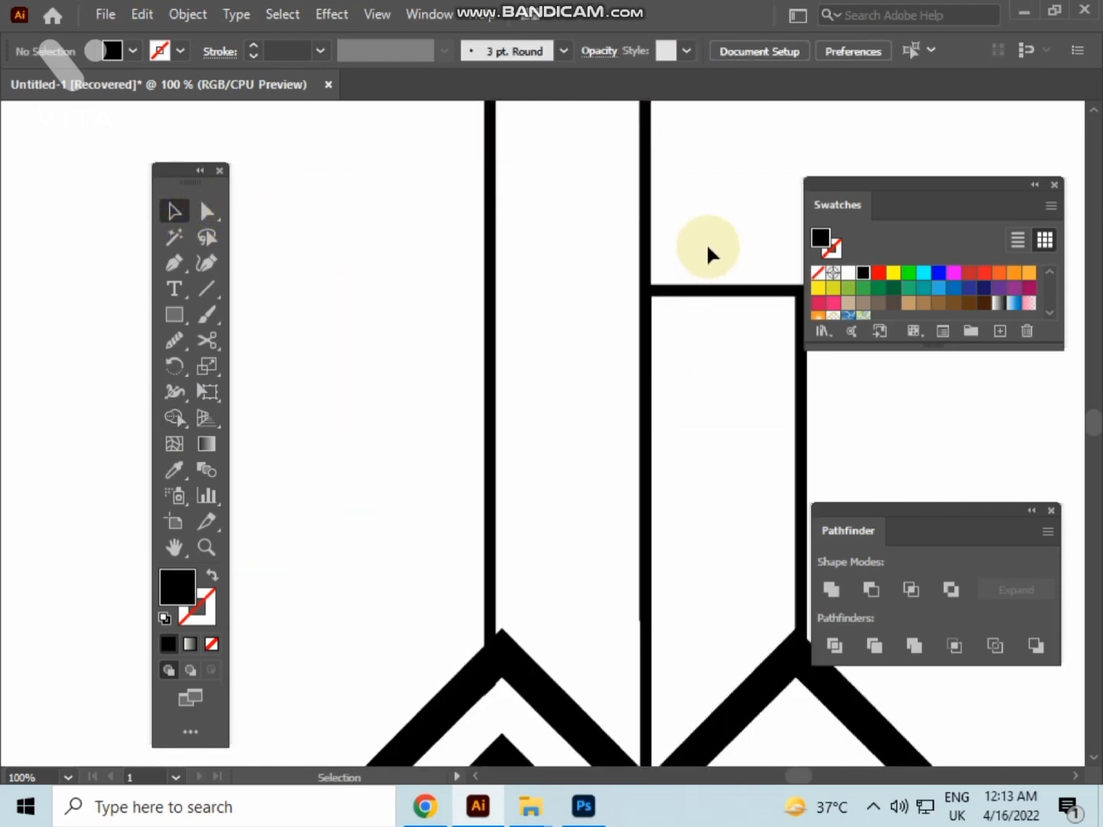
pyautogui.click(623, 259)
pyautogui.press('Right')
pyautogui.press('Right')
pyautogui.click(712, 230)
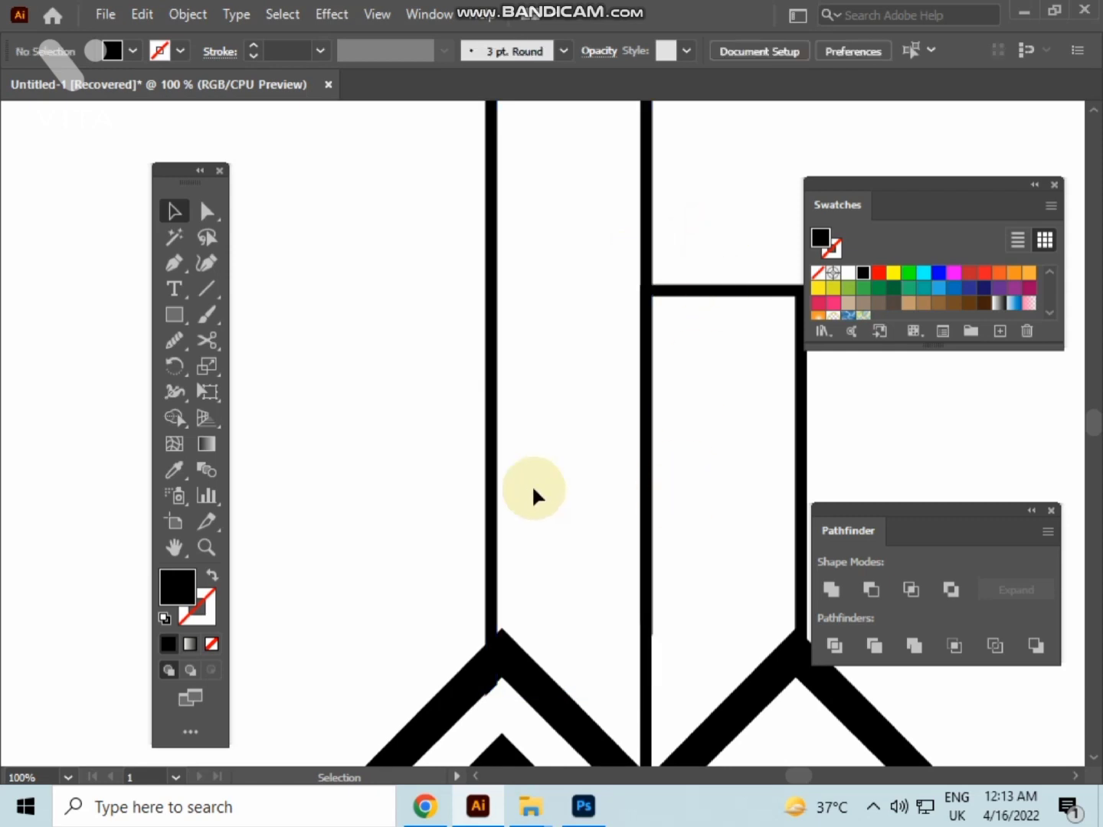
pyautogui.moveTo(571, 383); pyautogui.dragTo(595, 574)
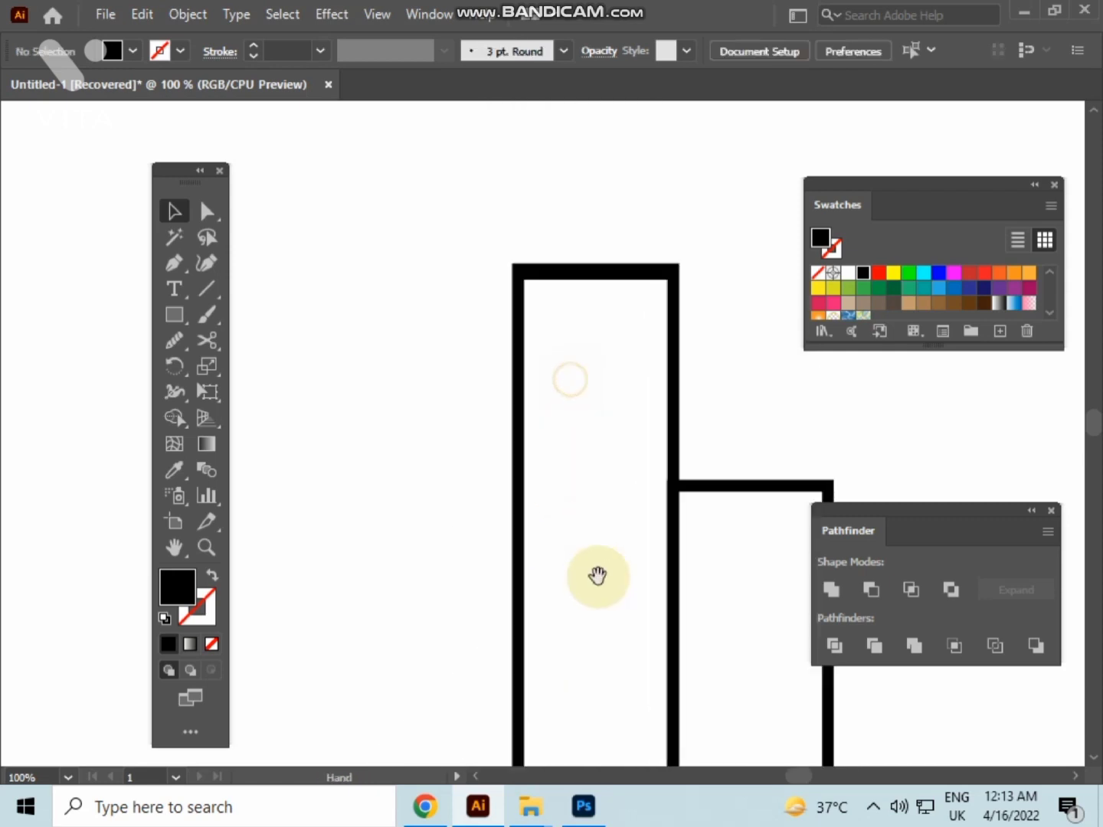
pyautogui.moveTo(583, 498)
pyautogui.mouseDown()
pyautogui.moveTo(581, 523)
pyautogui.moveTo(517, 374)
pyautogui.mouseUp()
pyautogui.scroll(-1, 581, 524)
# Draw a small window rectangle near the tall tower's top, outlined with a 2 pt stroke
pyautogui.click(176, 321)
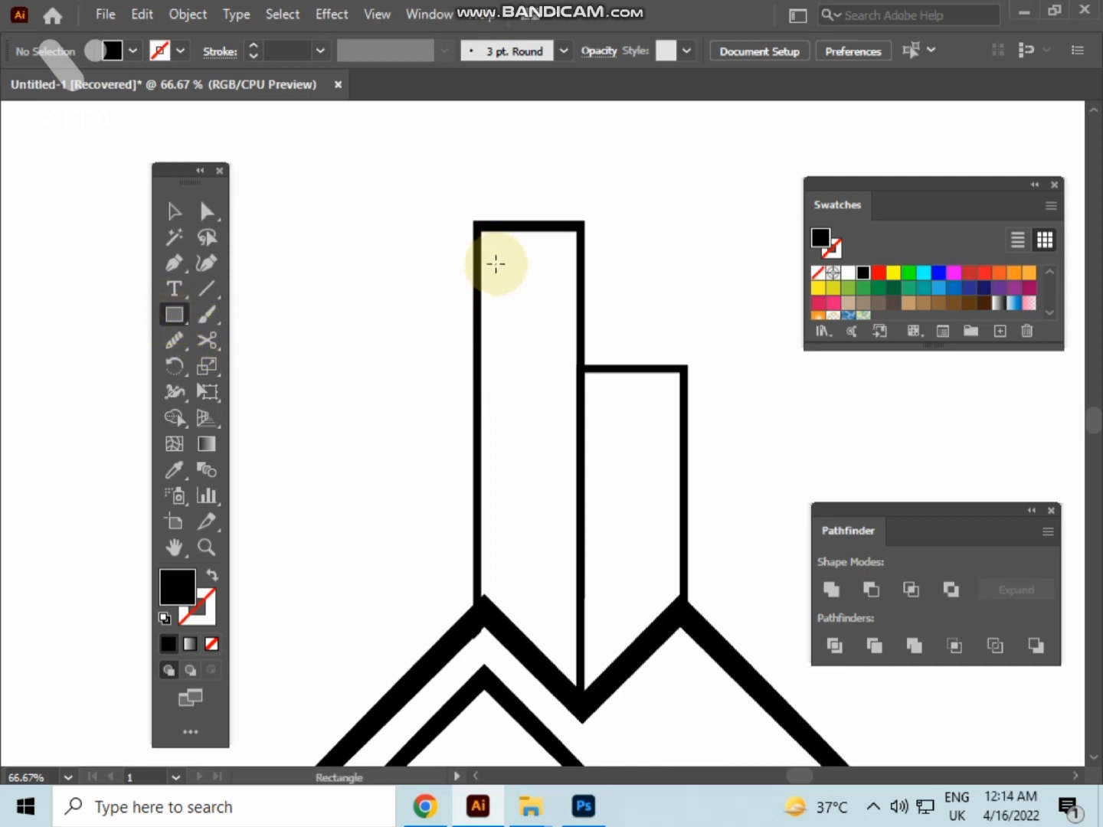
pyautogui.moveTo(496, 264); pyautogui.dragTo(507, 309)
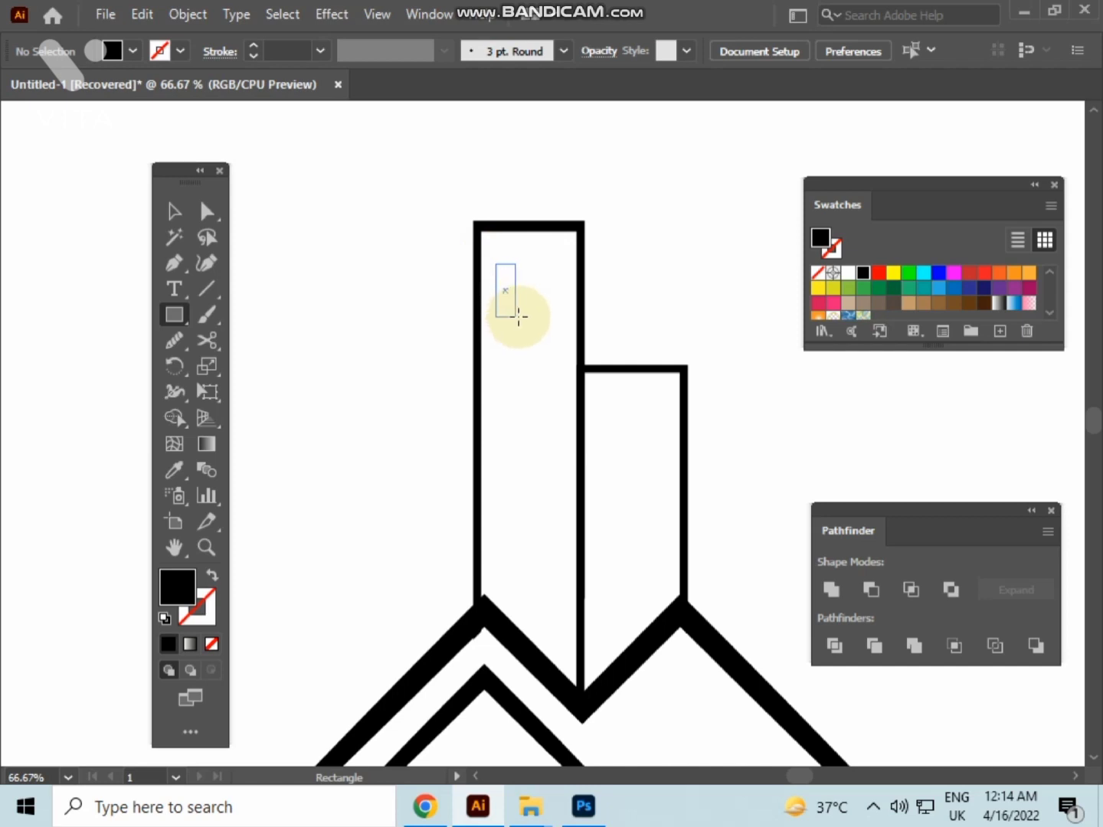
pyautogui.moveTo(523, 315); pyautogui.dragTo(526, 316)
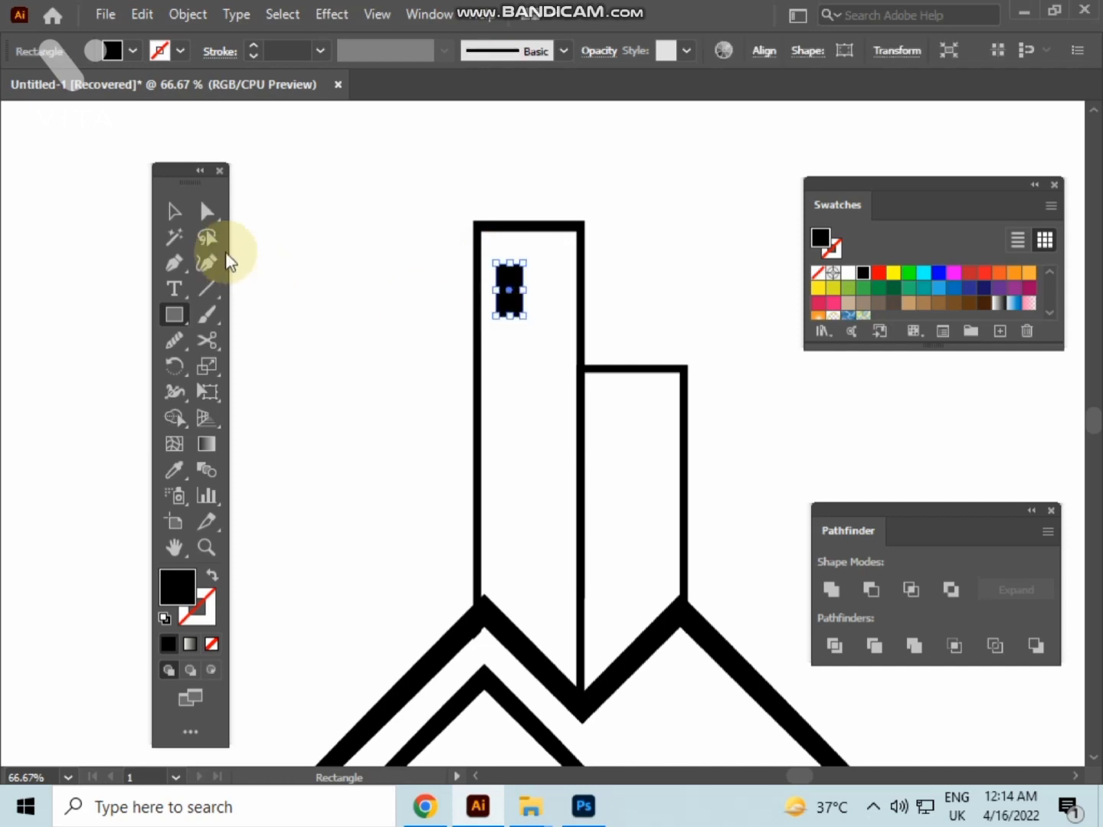
pyautogui.click(176, 213)
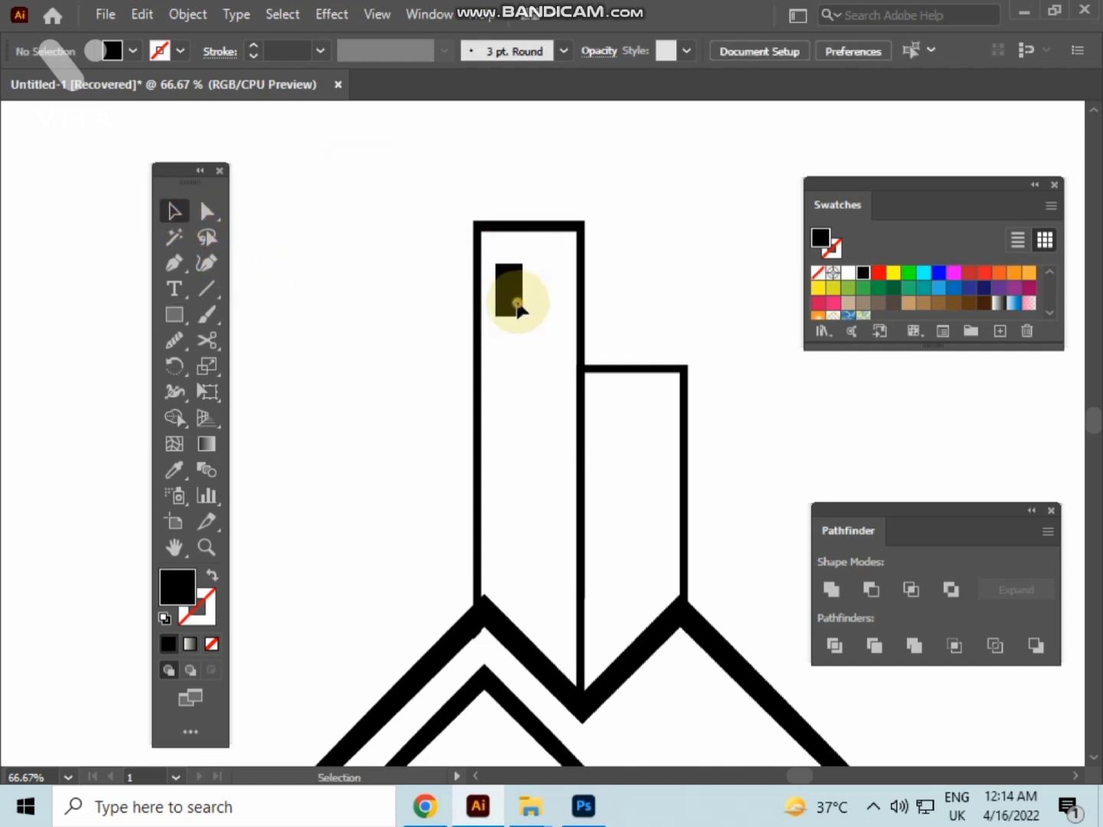
pyautogui.click(207, 576)
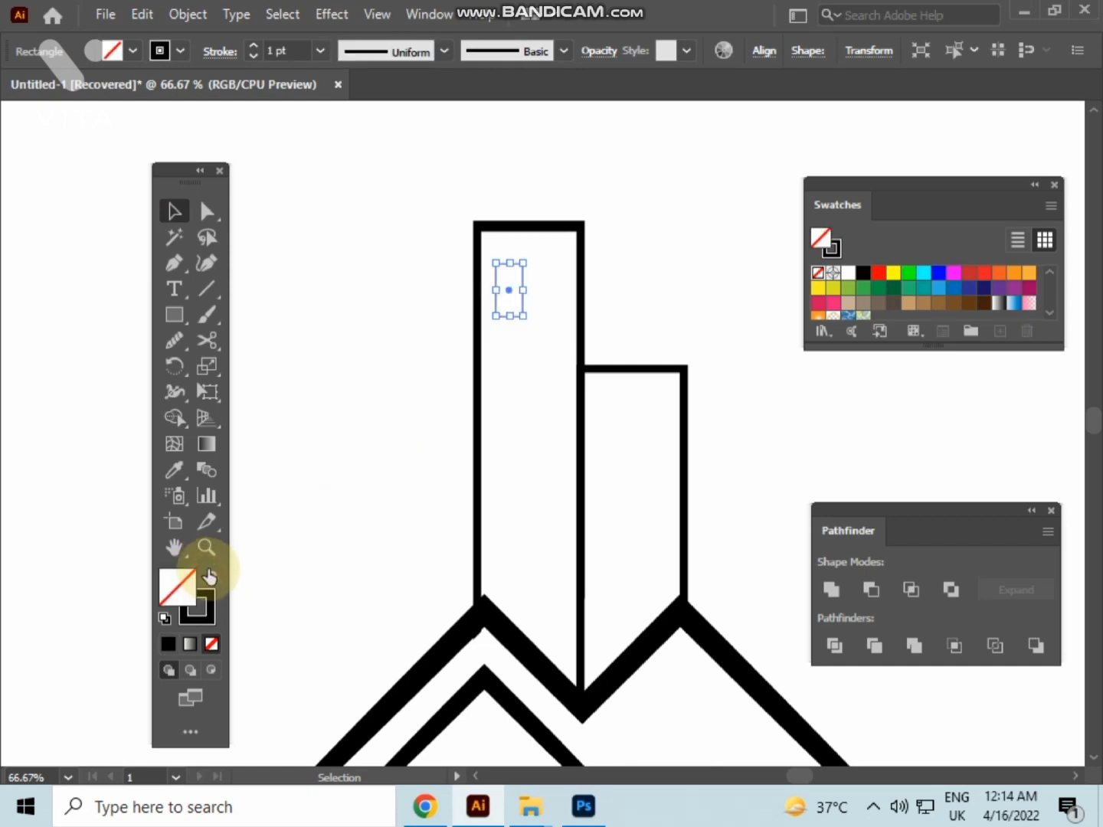
pyautogui.click(334, 252)
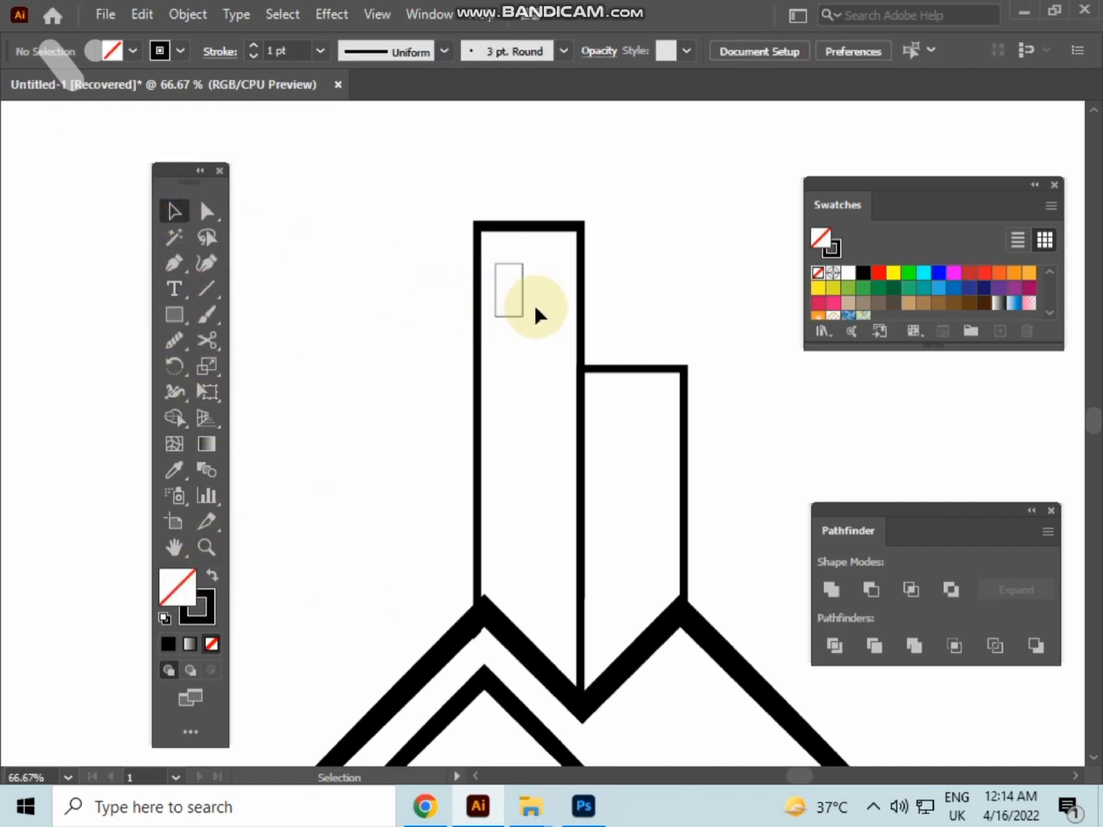
pyautogui.click(510, 315)
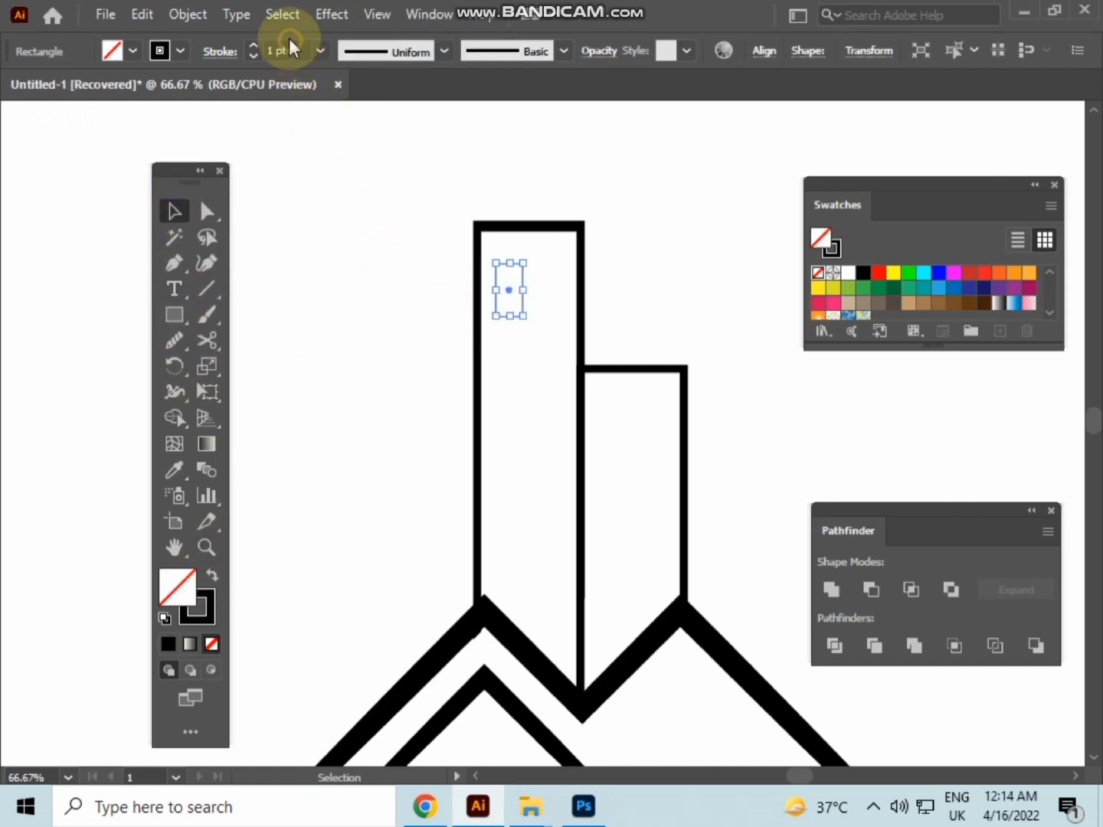
pyautogui.write('2')
pyautogui.click(322, 167)
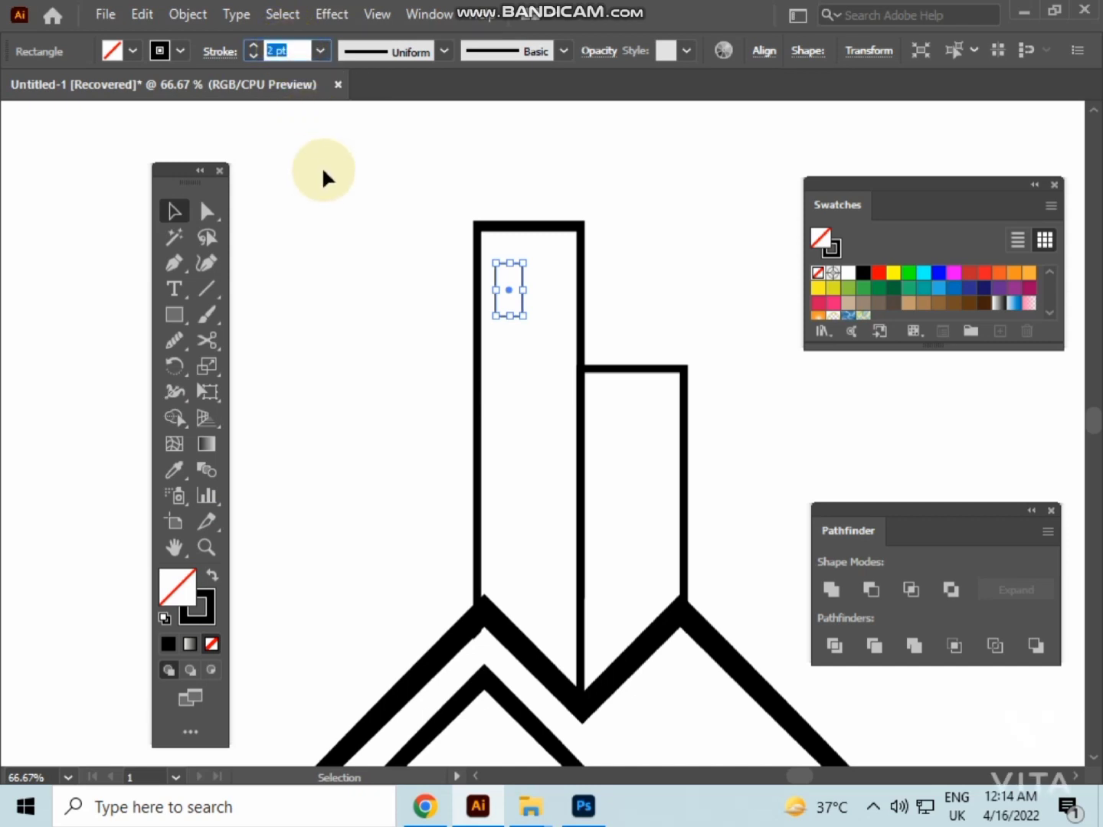
pyautogui.click(439, 288)
# Copy the window straight down and repeat with Ctrl+D to form a stacked column
pyautogui.scroll(1, 474, 302)
pyautogui.scroll(1, 468, 295)
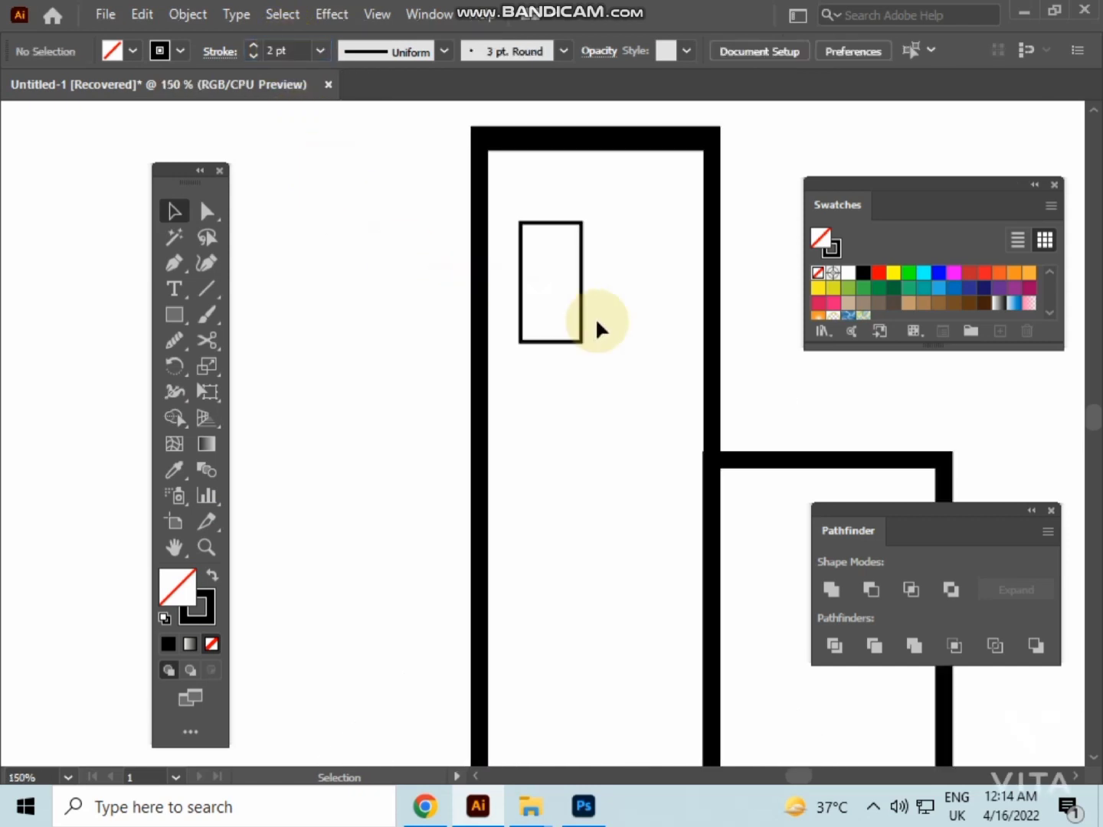
pyautogui.moveTo(563, 360)
pyautogui.mouseDown()
pyautogui.moveTo(567, 318)
pyautogui.moveTo(552, 347)
pyautogui.moveTo(557, 419)
pyautogui.mouseUp()
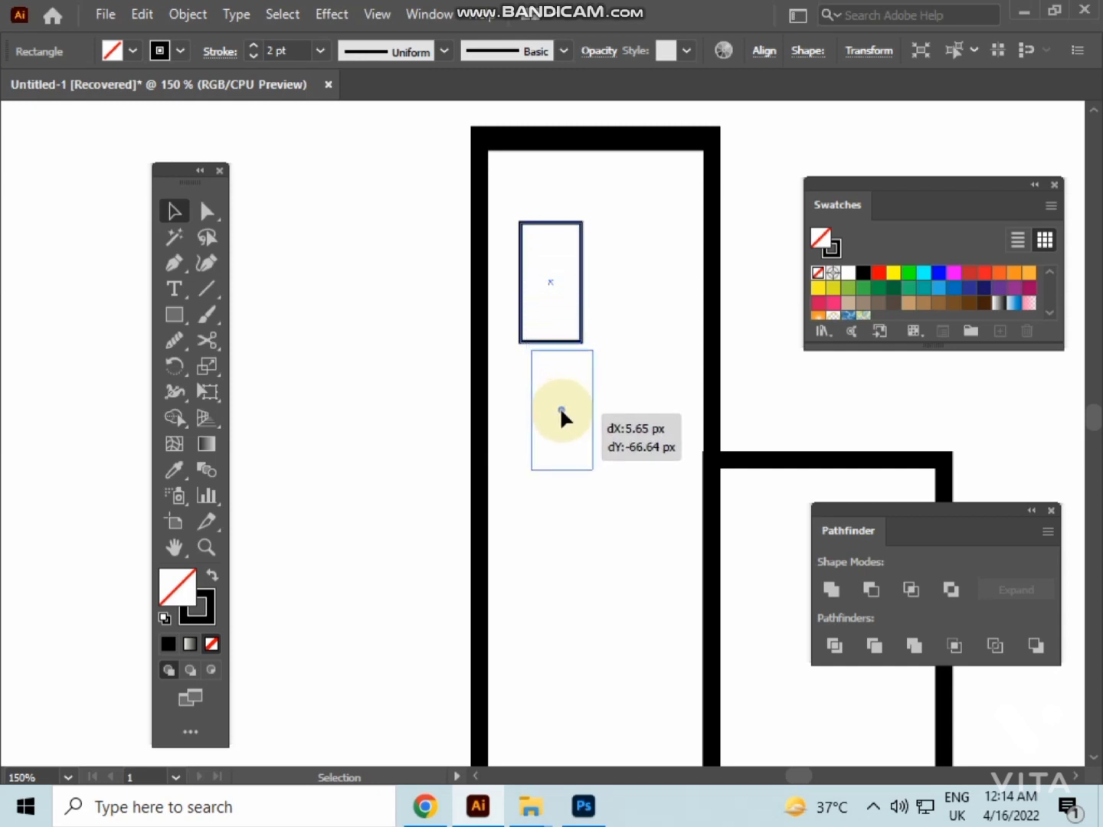
pyautogui.moveTo(555, 417); pyautogui.dragTo(554, 420)
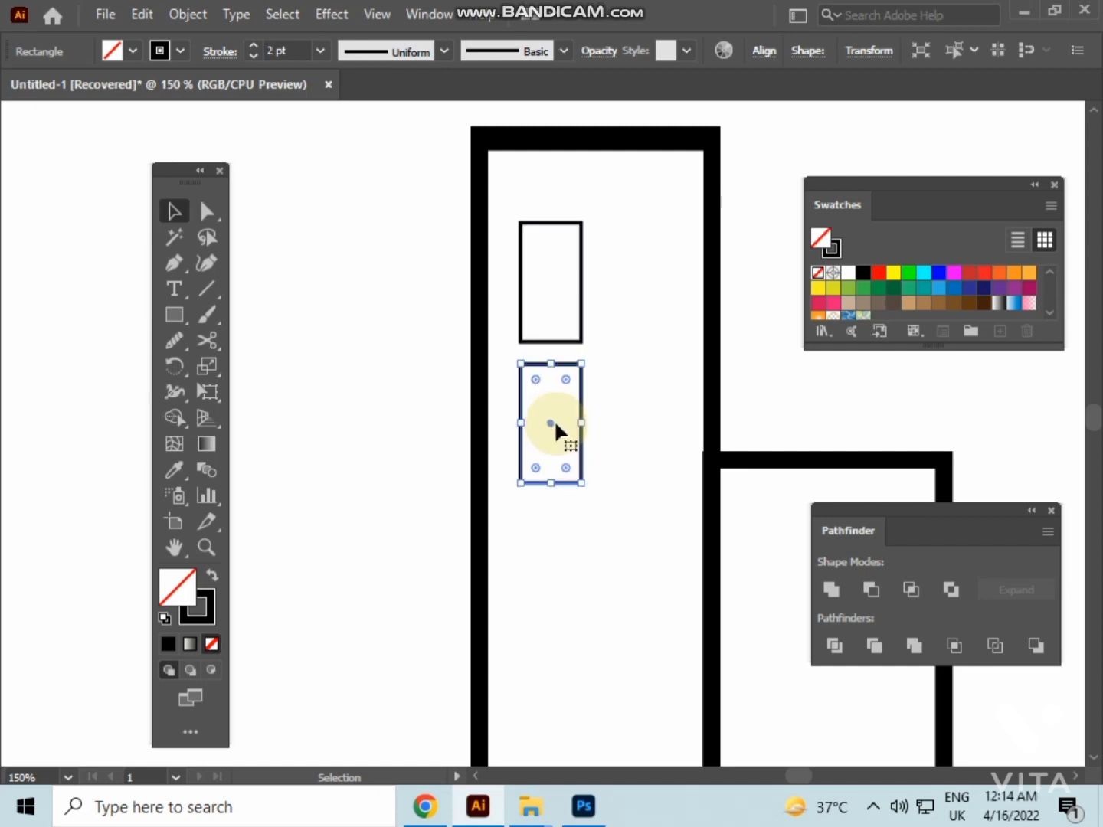
pyautogui.hotkey('ctrl', 'd')
pyautogui.hotkey('ctrl', 'd')
pyautogui.hotkey('ctrl', 'd')
pyautogui.scroll(-3, 612, 456)
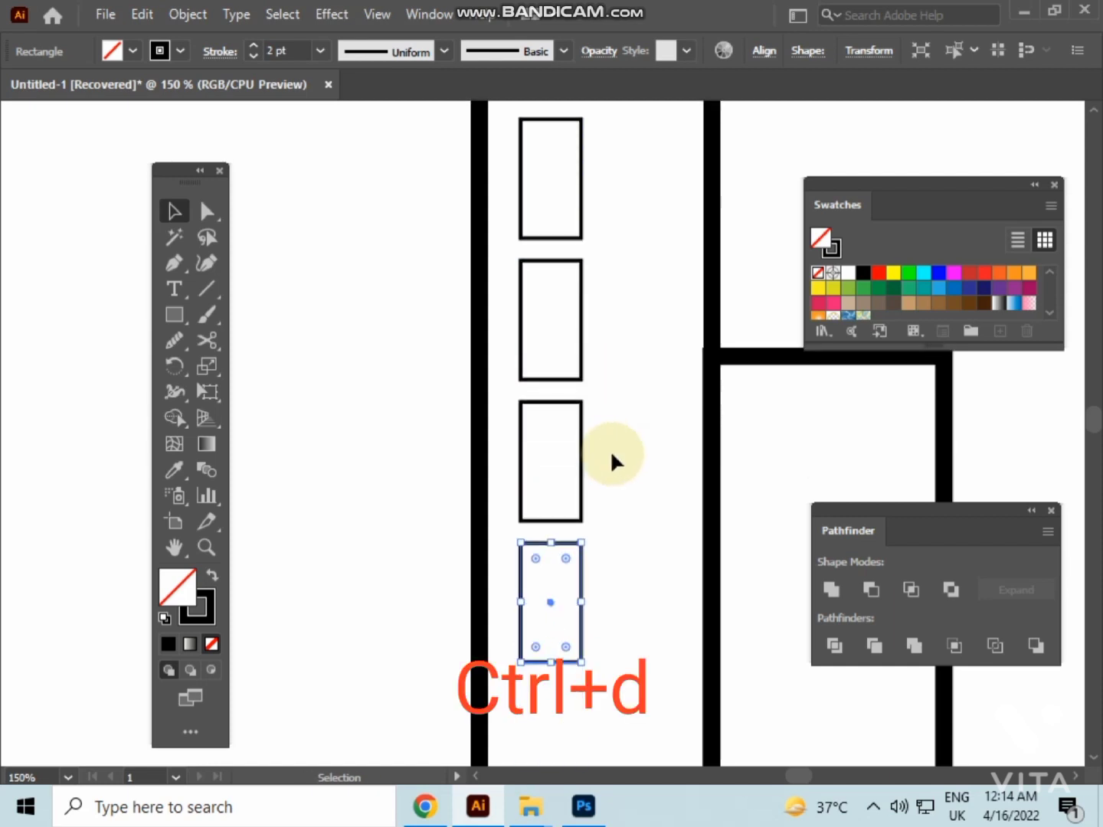
pyautogui.scroll(-3, 612, 456)
pyautogui.scroll(-2, 613, 456)
pyautogui.scroll(-1, 611, 460)
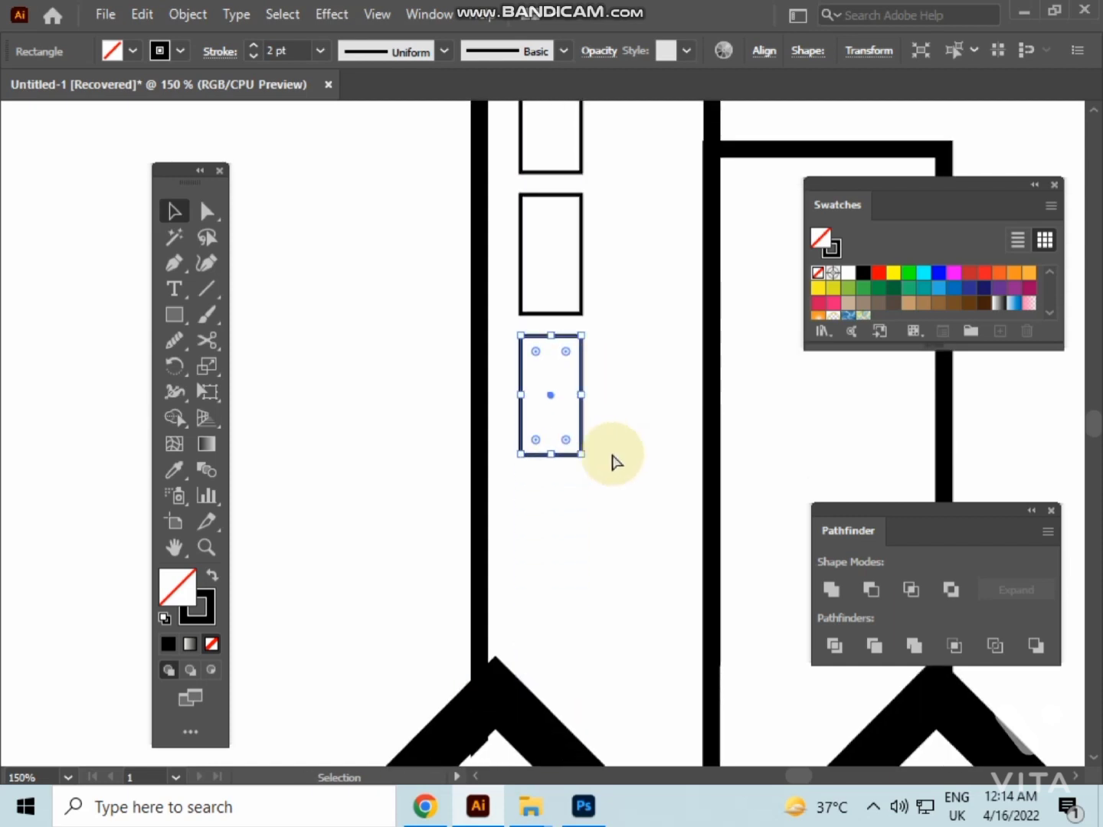
pyautogui.hotkey('ctrl', 'd')
pyautogui.click(378, 485)
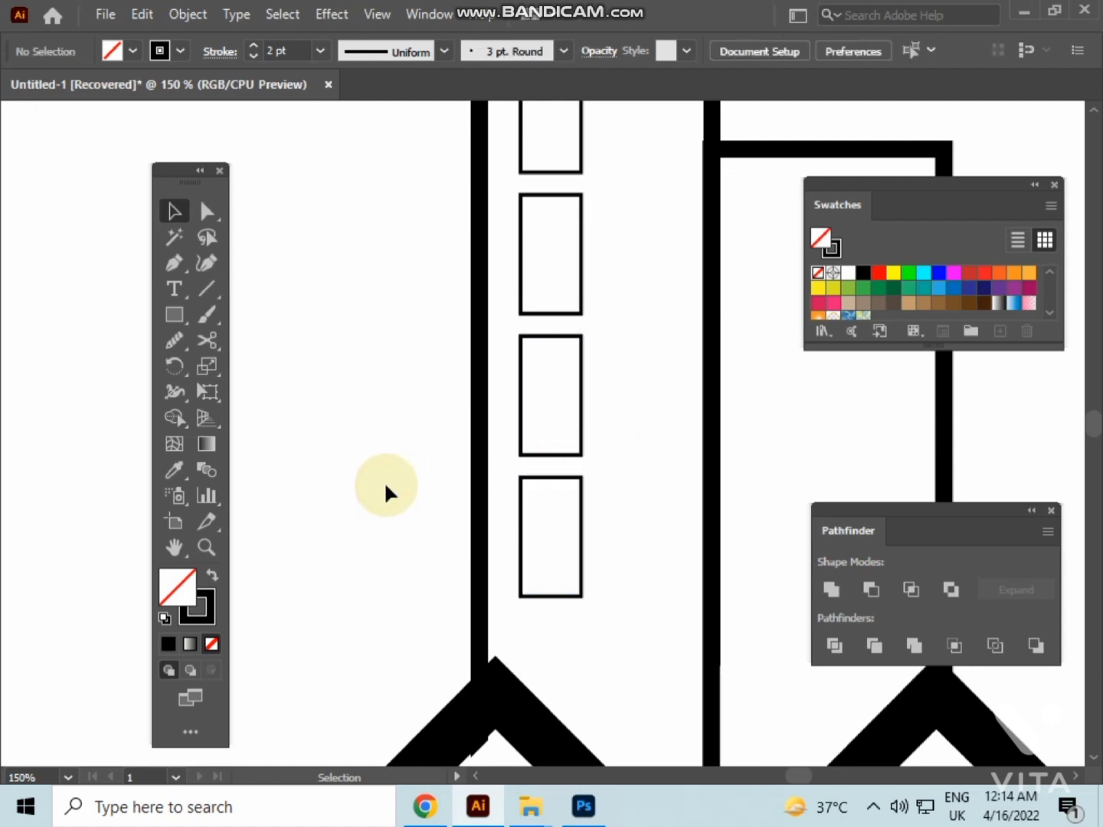
pyautogui.keyDown('alt'); pyautogui.scroll(-1, 384, 481); pyautogui.keyUp('alt')
pyautogui.keyDown('alt'); pyautogui.scroll(-1, 386, 479); pyautogui.keyUp('alt')
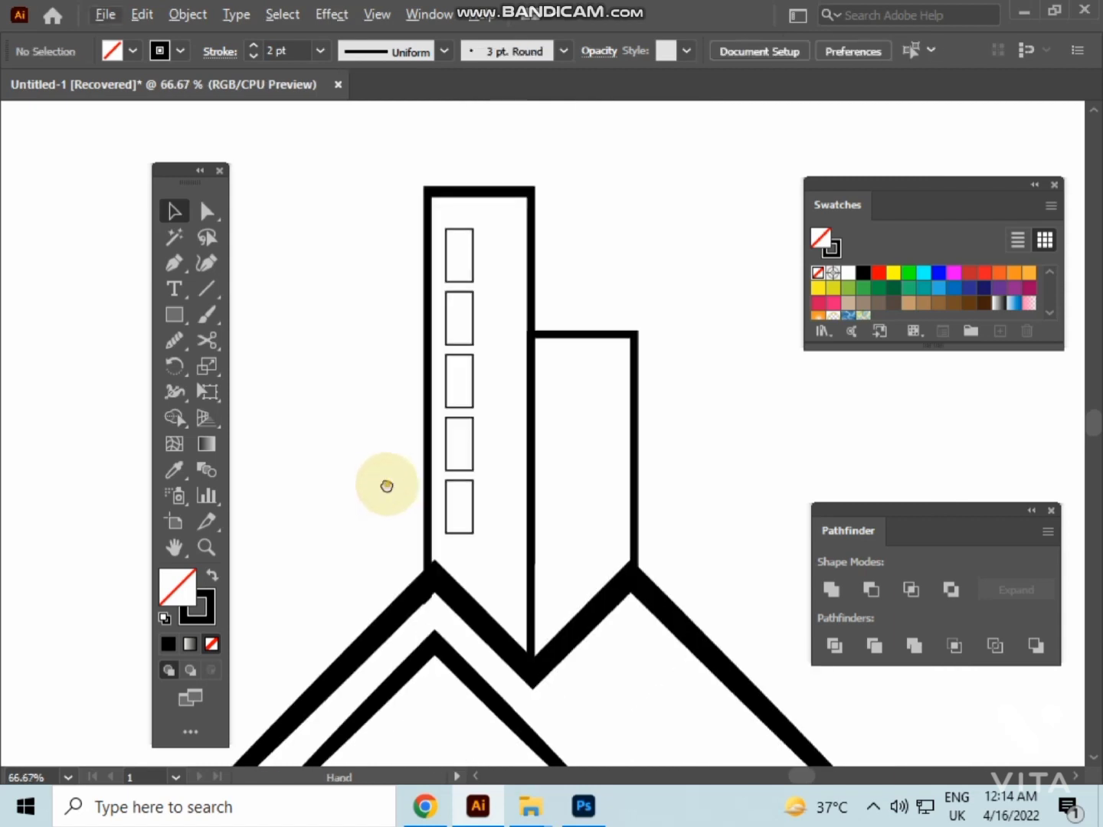
pyautogui.scroll(-1, 379, 445)
# With Shape Builder and a black fill, fill the tall tower area around its five windows
pyautogui.moveTo(406, 136); pyautogui.dragTo(530, 658)
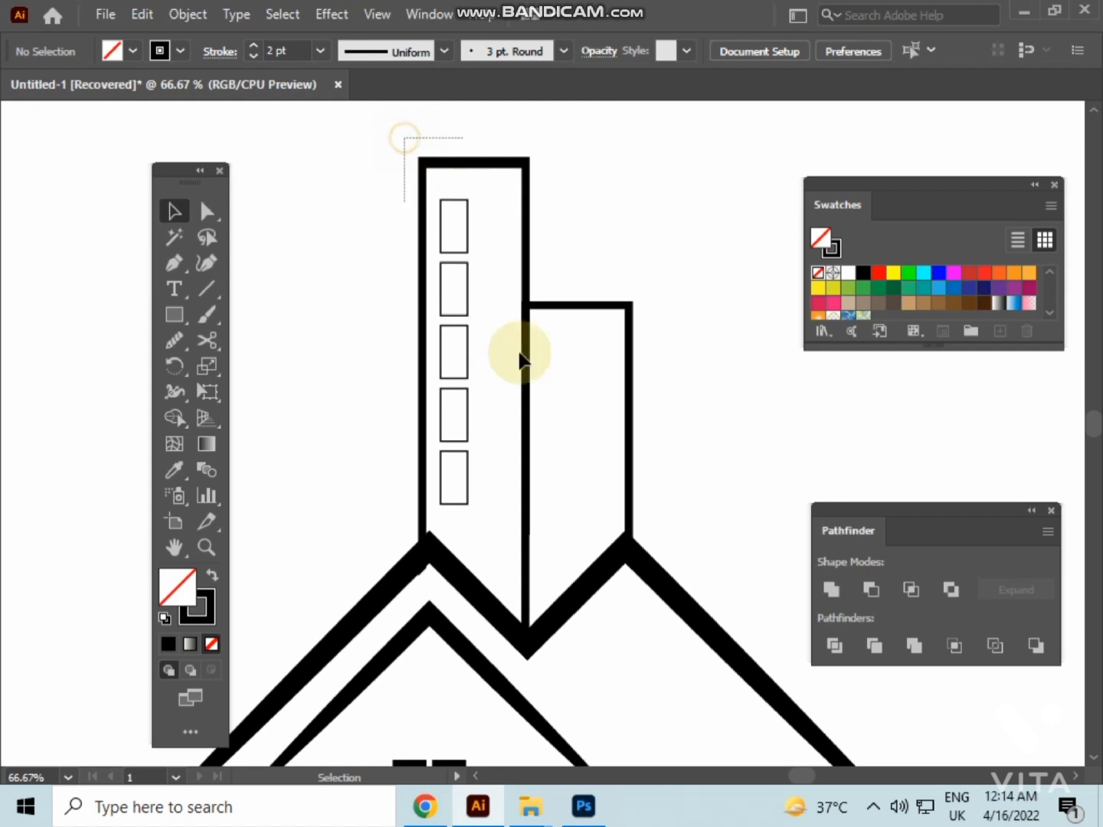
pyautogui.click(176, 421)
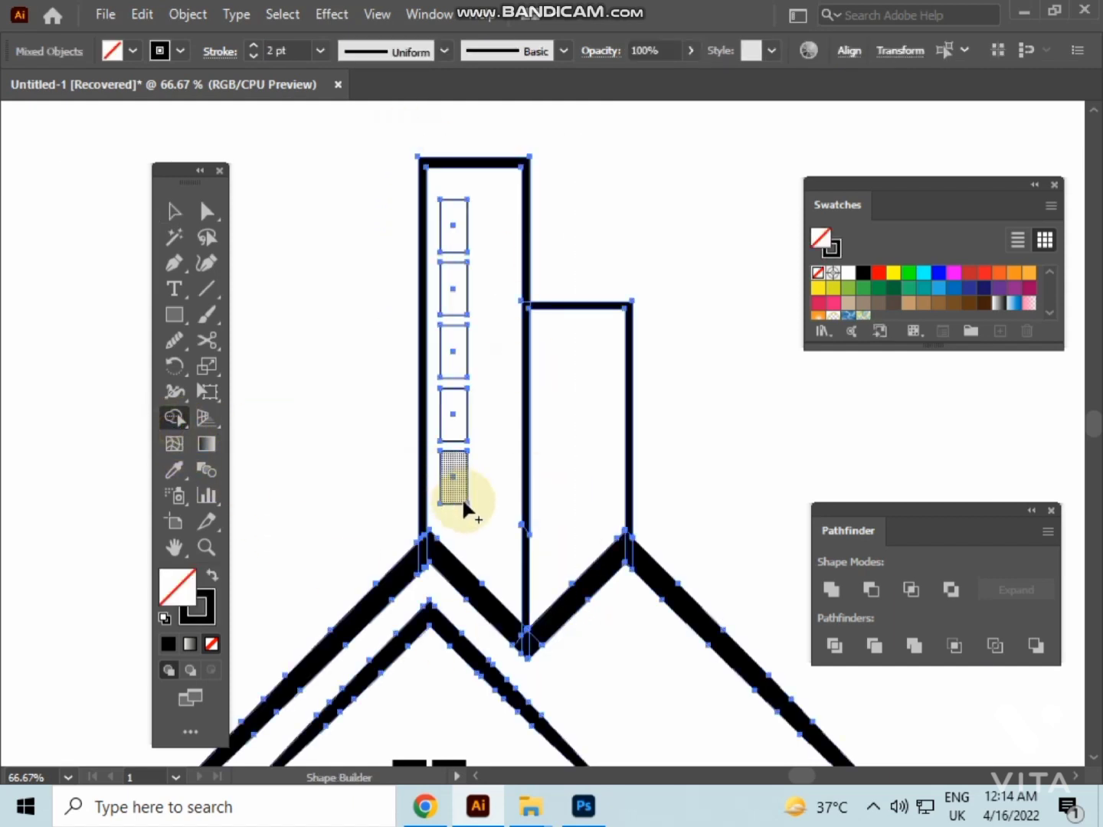
pyautogui.click(486, 513)
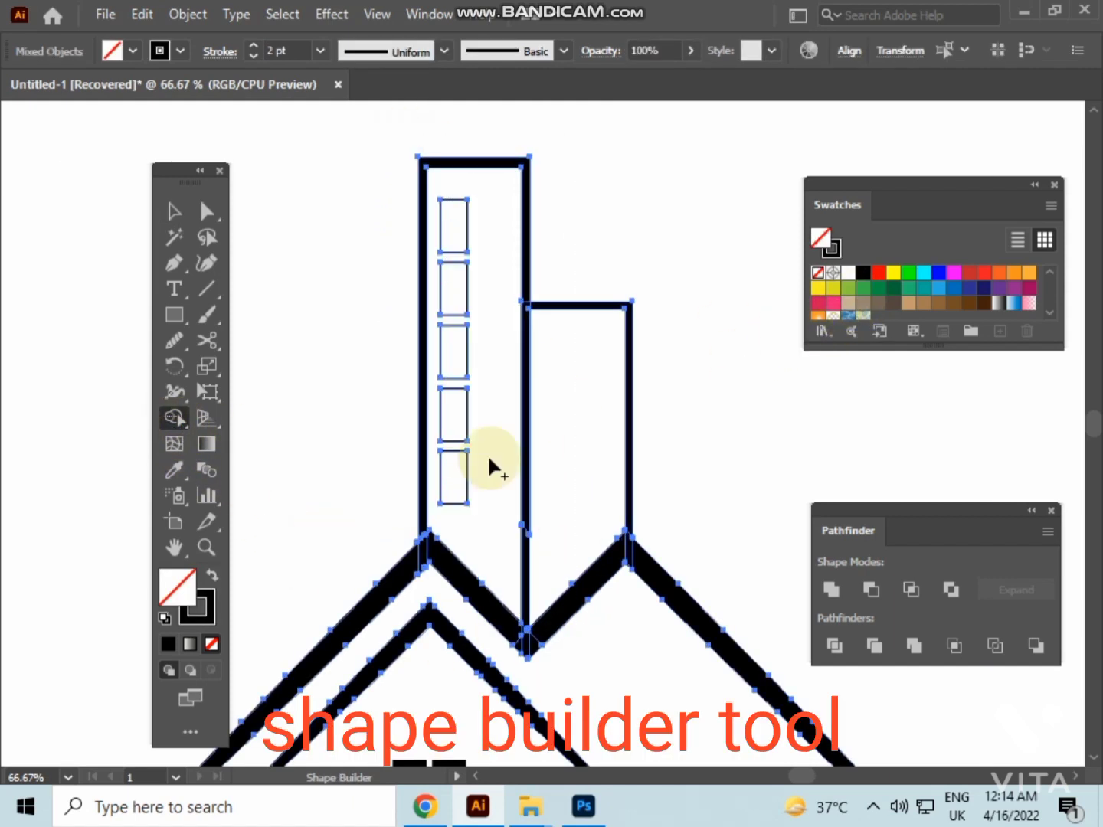
pyautogui.click(861, 277)
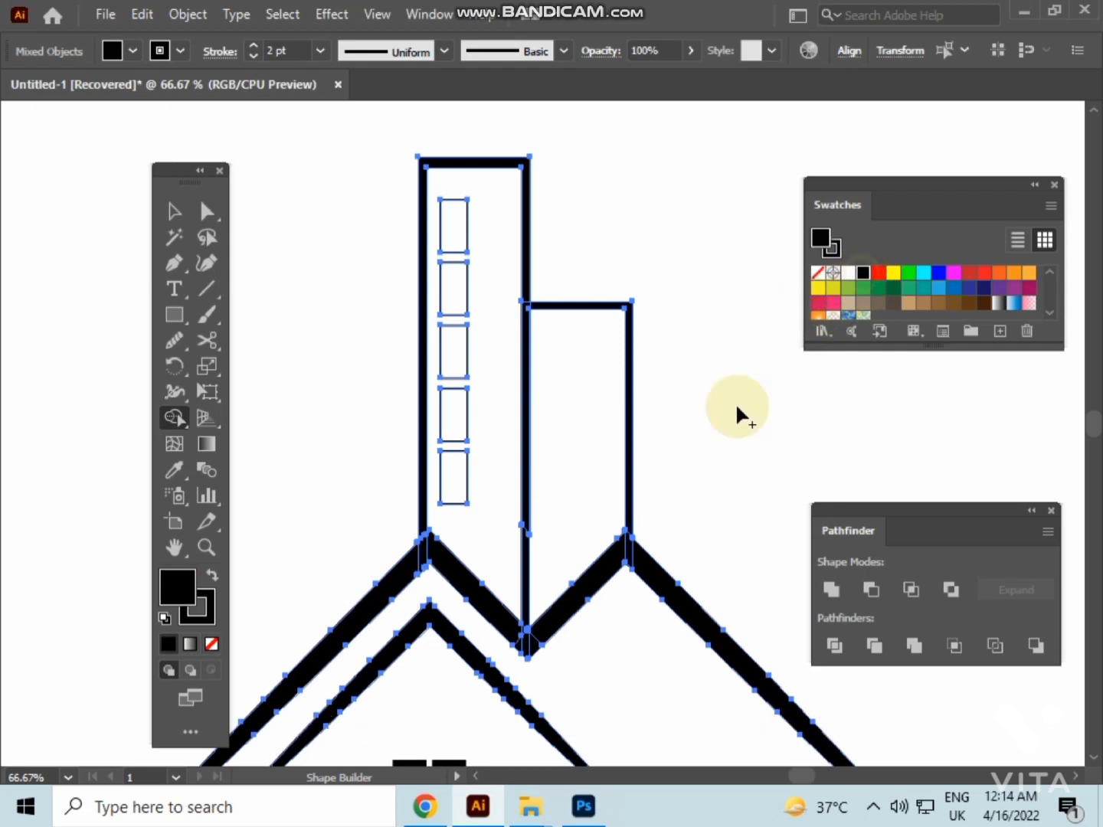
pyautogui.click(506, 521)
pyautogui.click(175, 212)
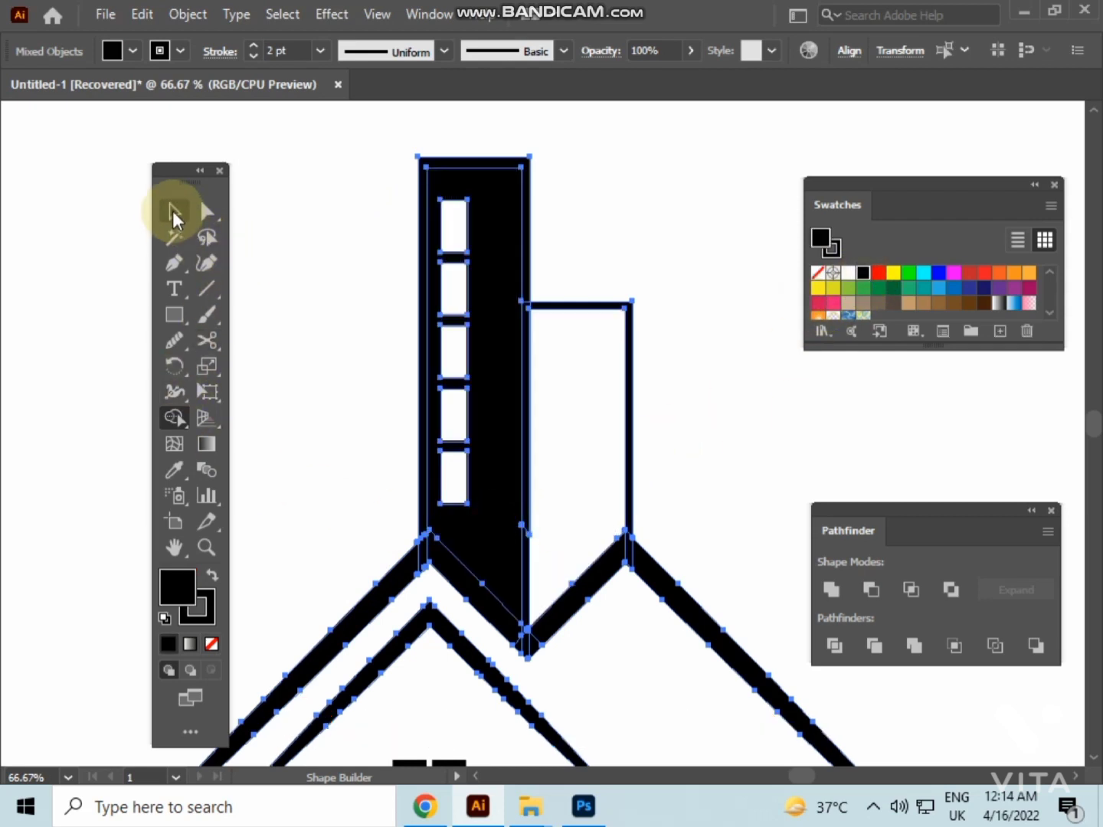
pyautogui.click(278, 205)
pyautogui.scroll(-1, 363, 230)
pyautogui.moveTo(361, 233); pyautogui.dragTo(411, 230)
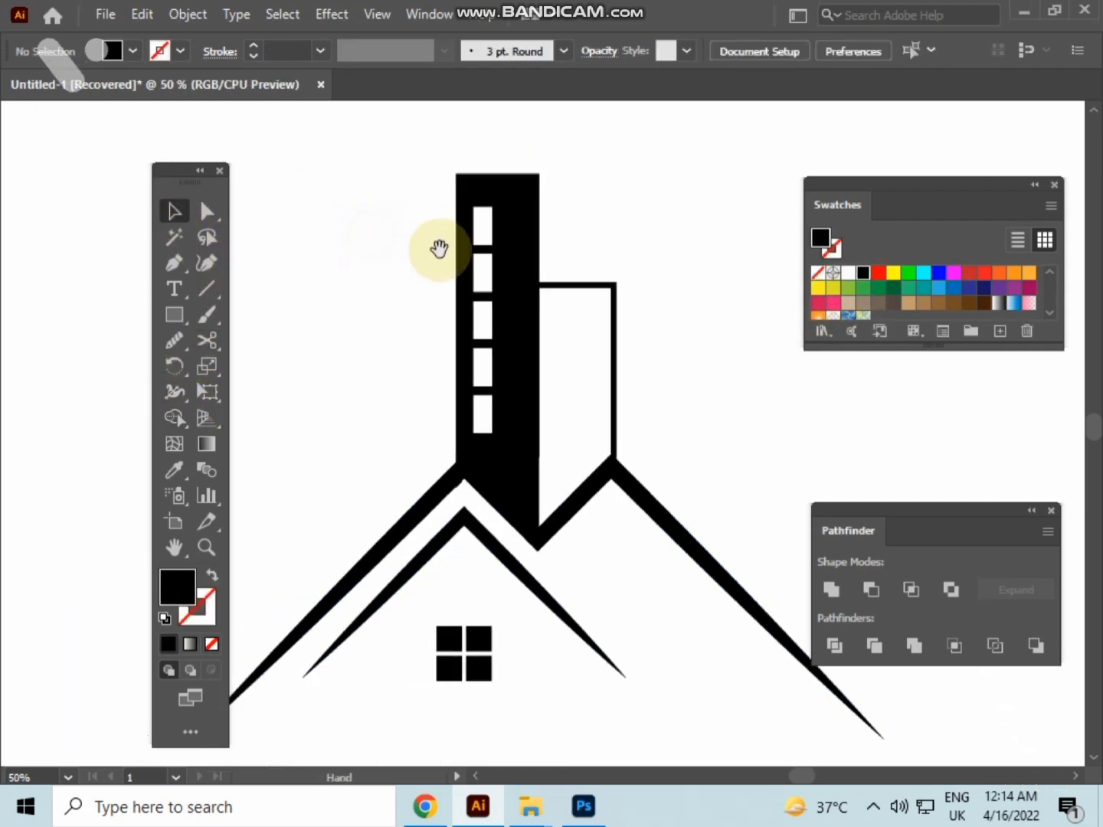
pyautogui.scroll(2, 557, 310)
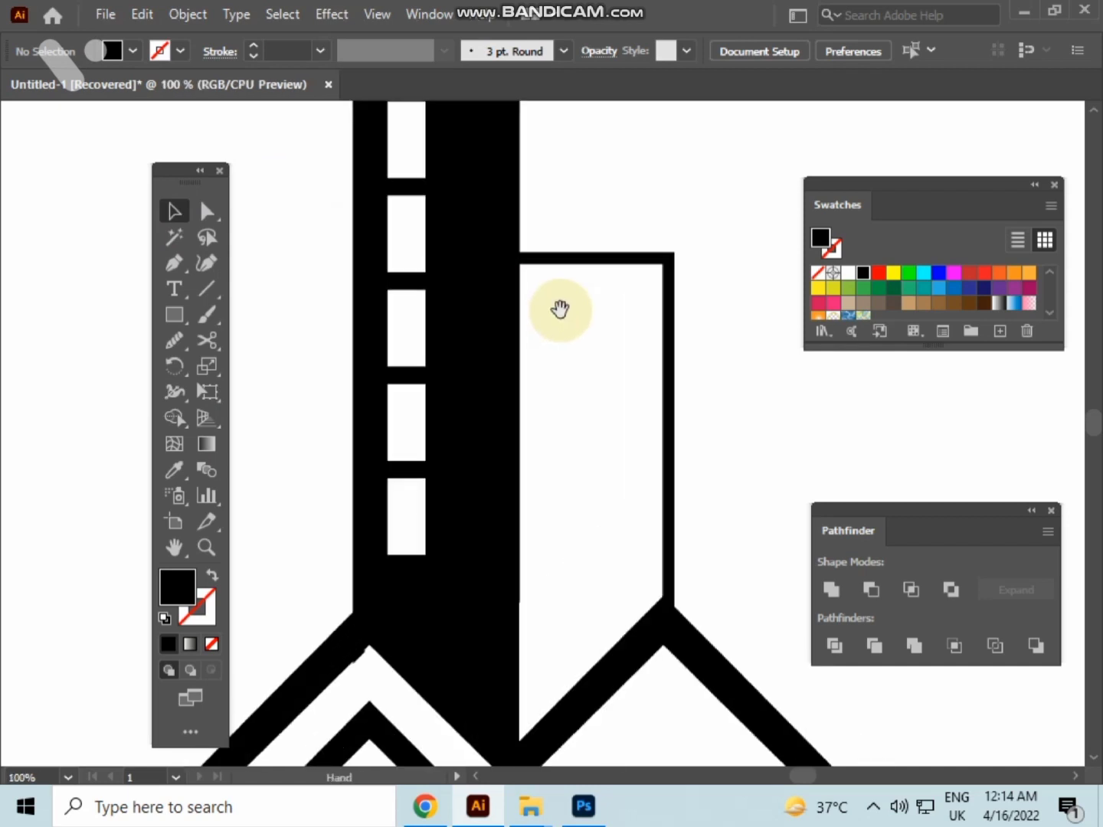
# Draw a horizontal Pen line across the right tower with an 8 pt black stroke
pyautogui.moveTo(557, 310); pyautogui.dragTo(432, 252)
pyautogui.click(174, 263)
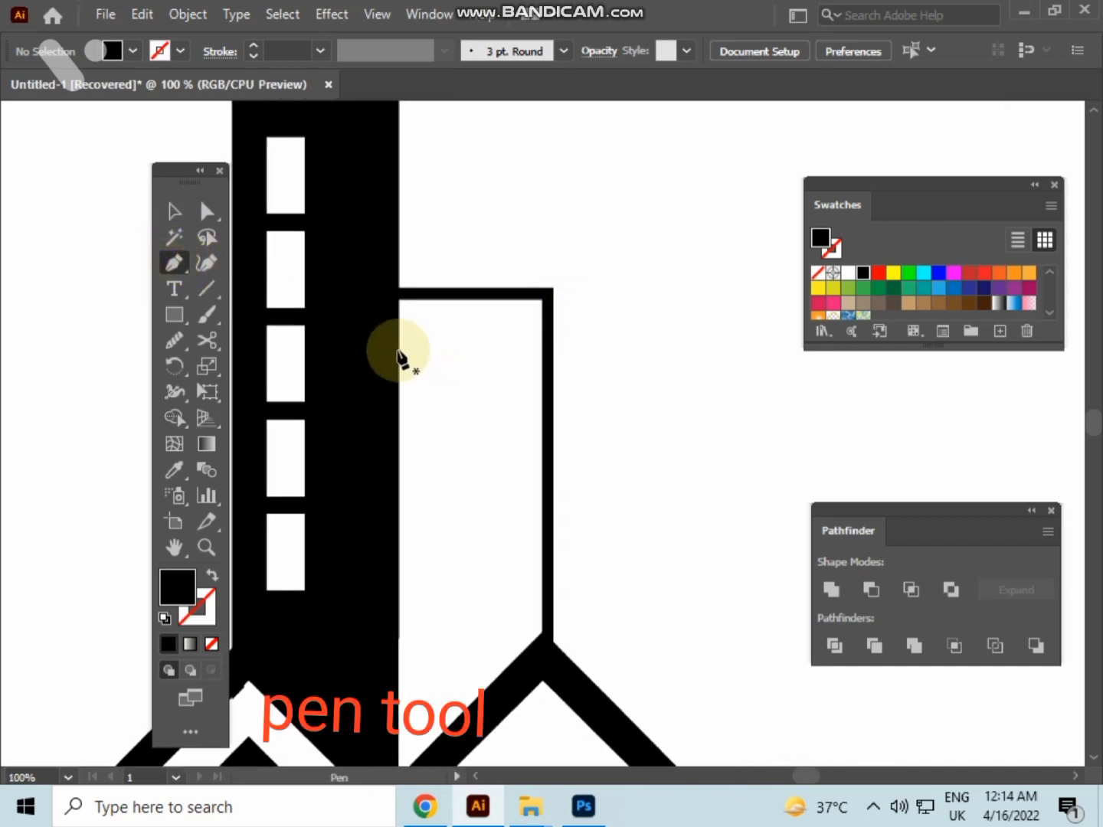
pyautogui.click(390, 338)
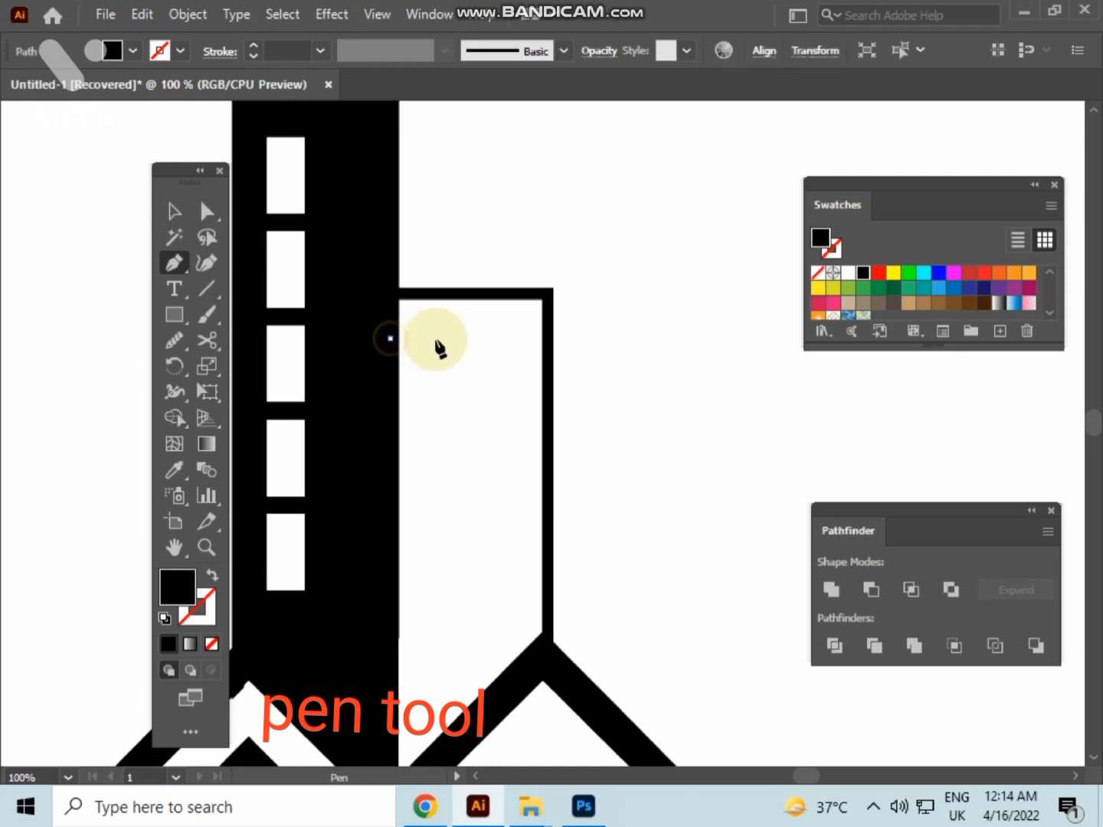
pyautogui.click(546, 338)
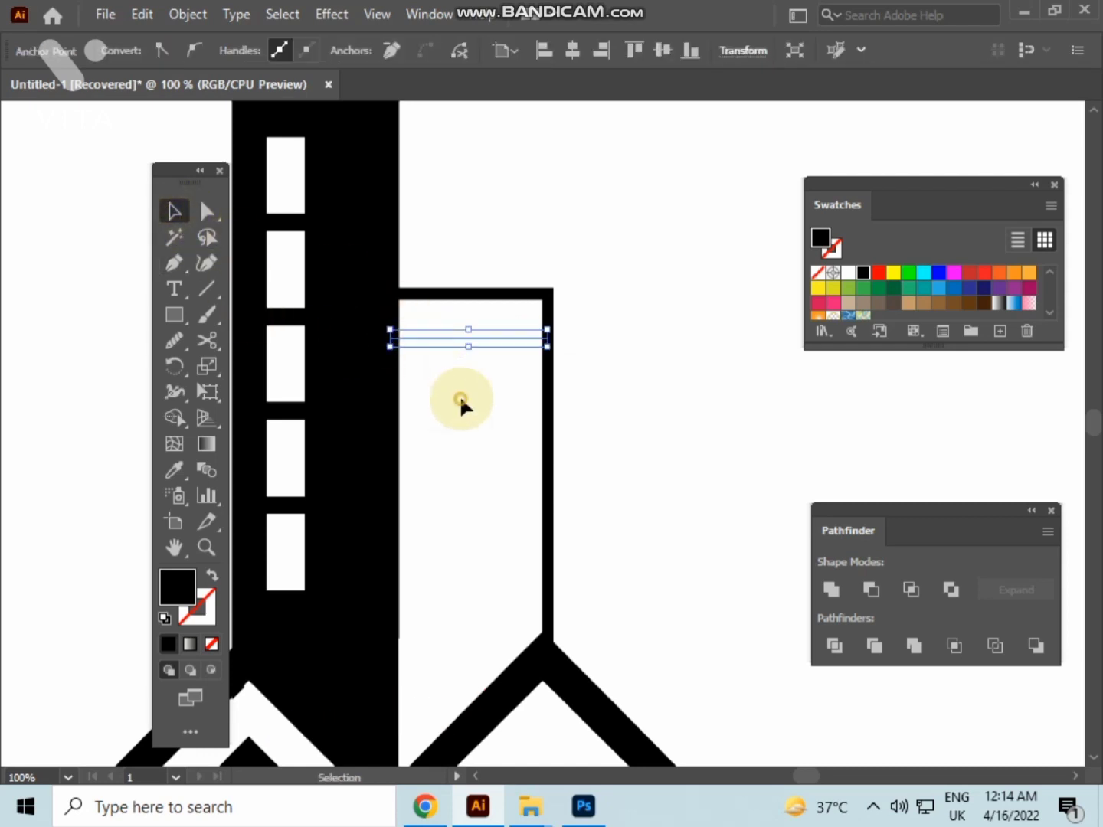
pyautogui.click(460, 395)
pyautogui.click(464, 337)
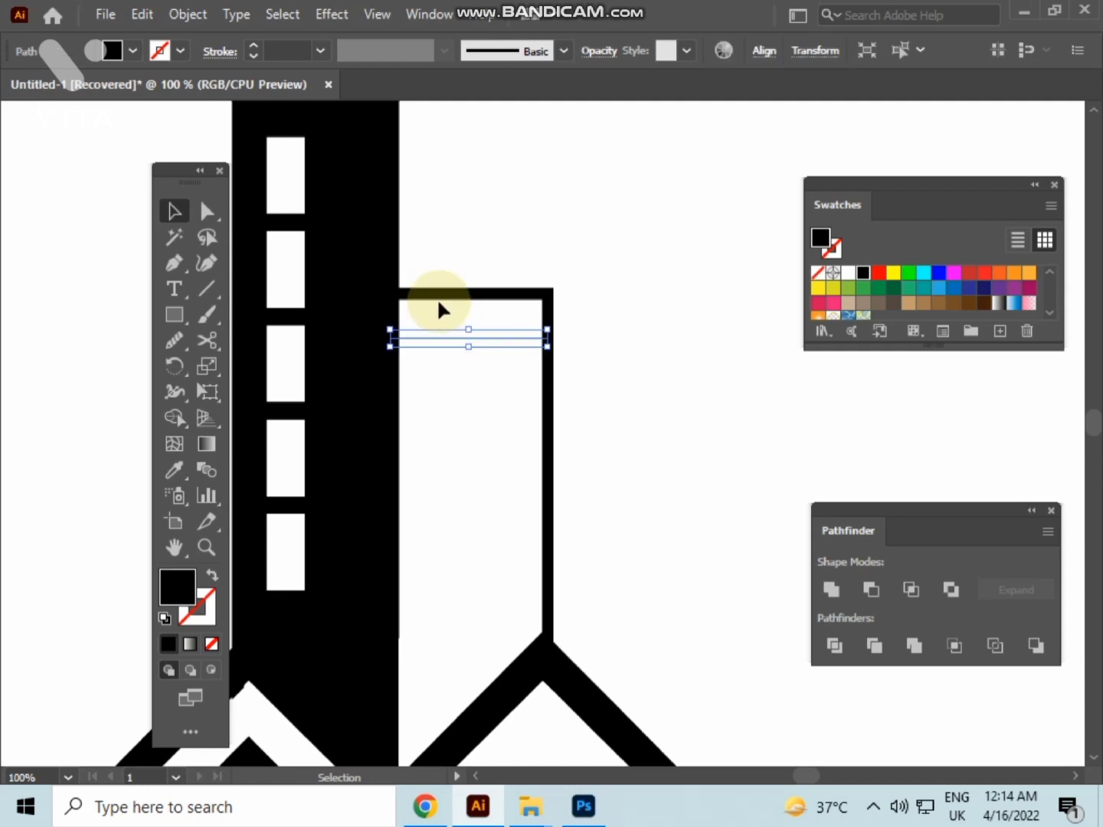
pyautogui.click(292, 59)
pyautogui.write('10')
pyautogui.press('Return')
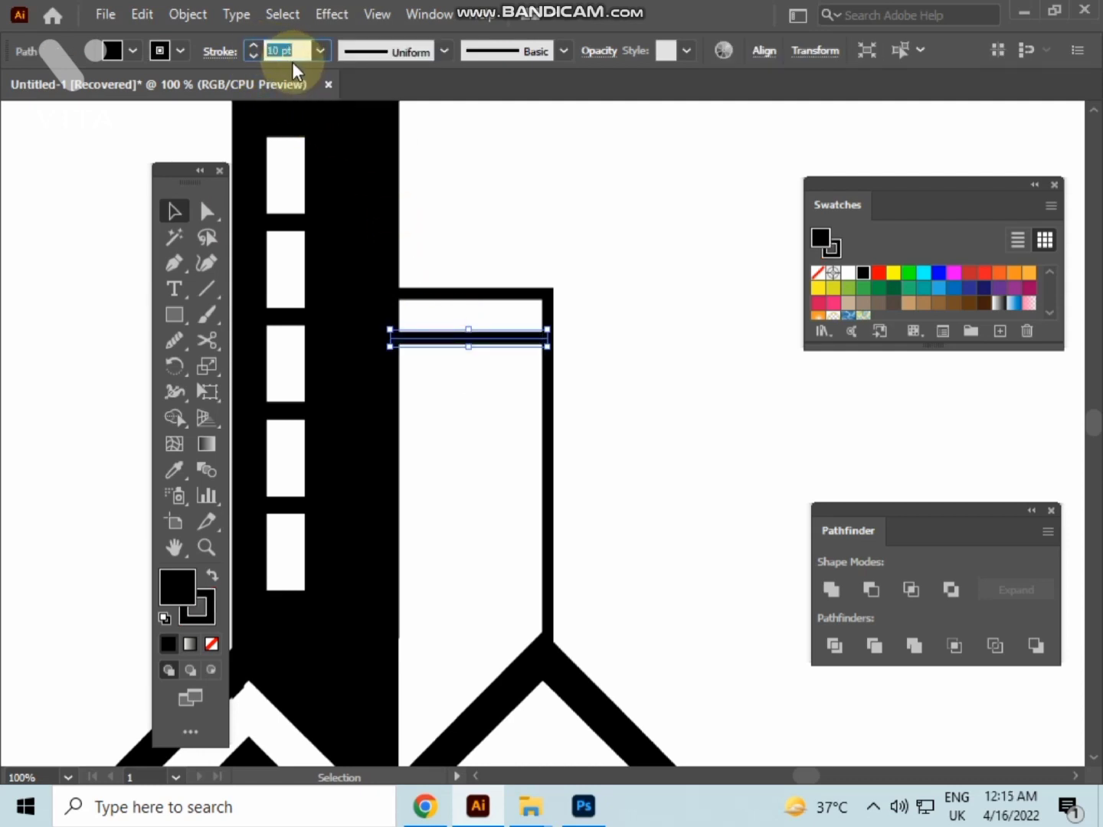
pyautogui.write('8')
pyautogui.press('Return')
pyautogui.click(631, 320)
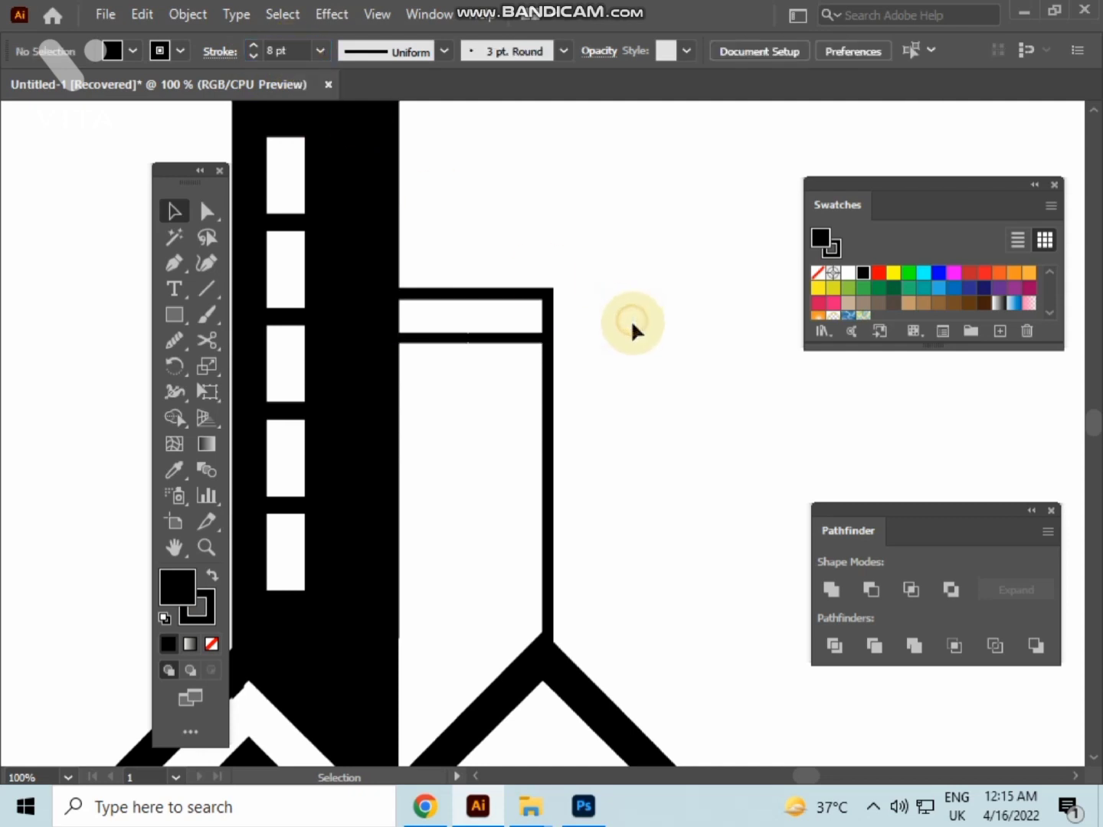
# Copy the line straight down and repeat with Ctrl+D for evenly spaced stripes past the roofline
pyautogui.click(498, 345)
pyautogui.moveTo(497, 346); pyautogui.dragTo(503, 386)
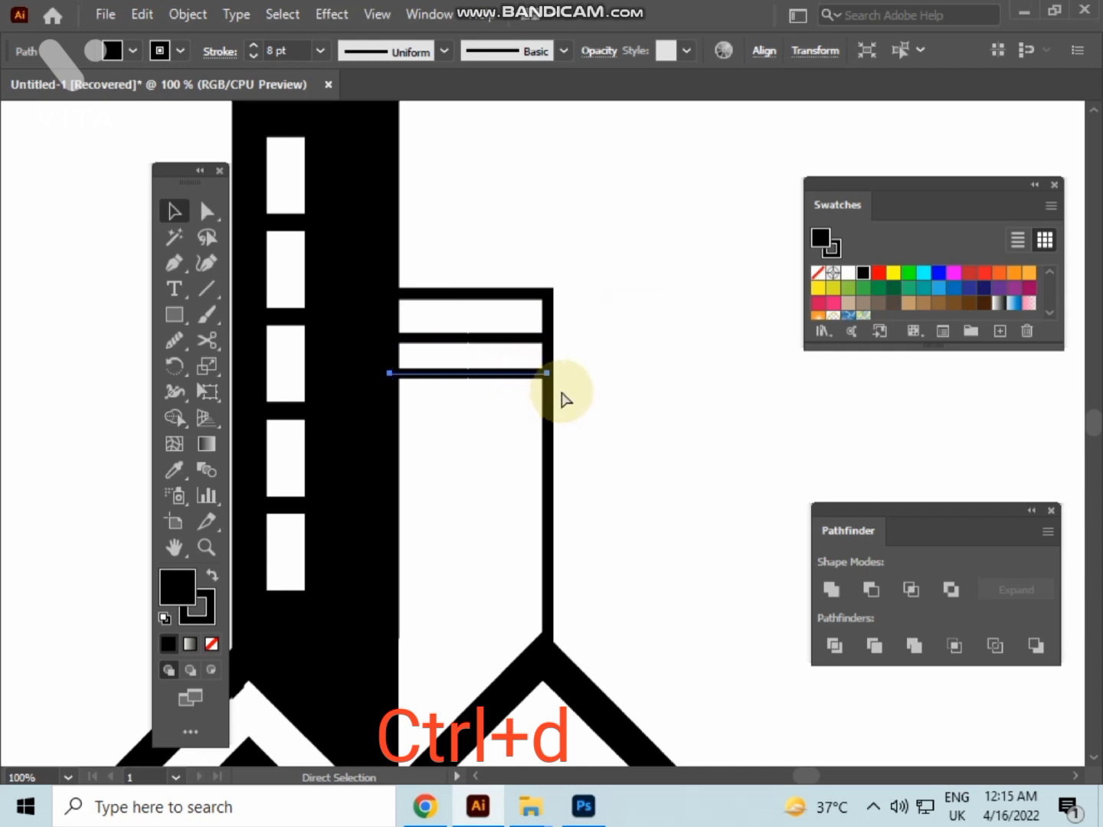
pyautogui.hotkey('ctrl', 'd')
pyautogui.hotkey('ctrl', 'd')
pyautogui.hotkey('ctrl', 'd')
pyautogui.hotkey('ctrl', 'd')
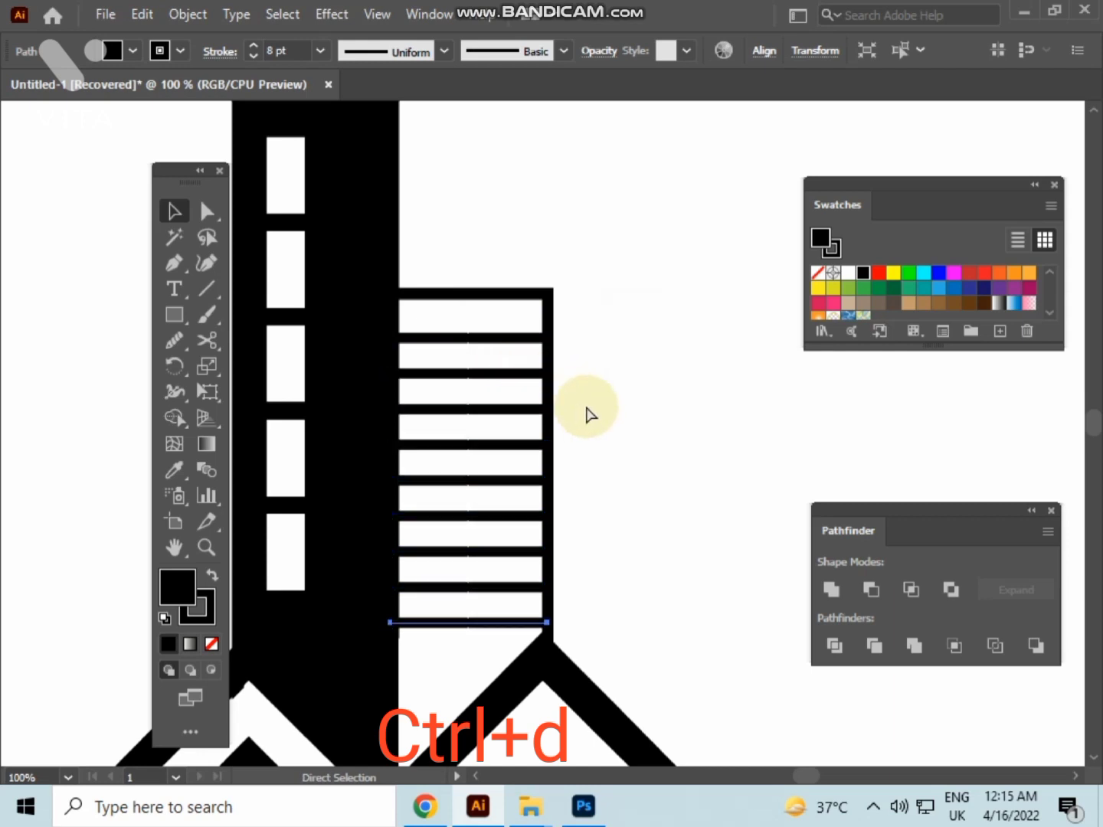
pyautogui.hotkey('ctrl', 'd')
pyautogui.hotkey('ctrl', 'd')
pyautogui.scroll(-3, 588, 413)
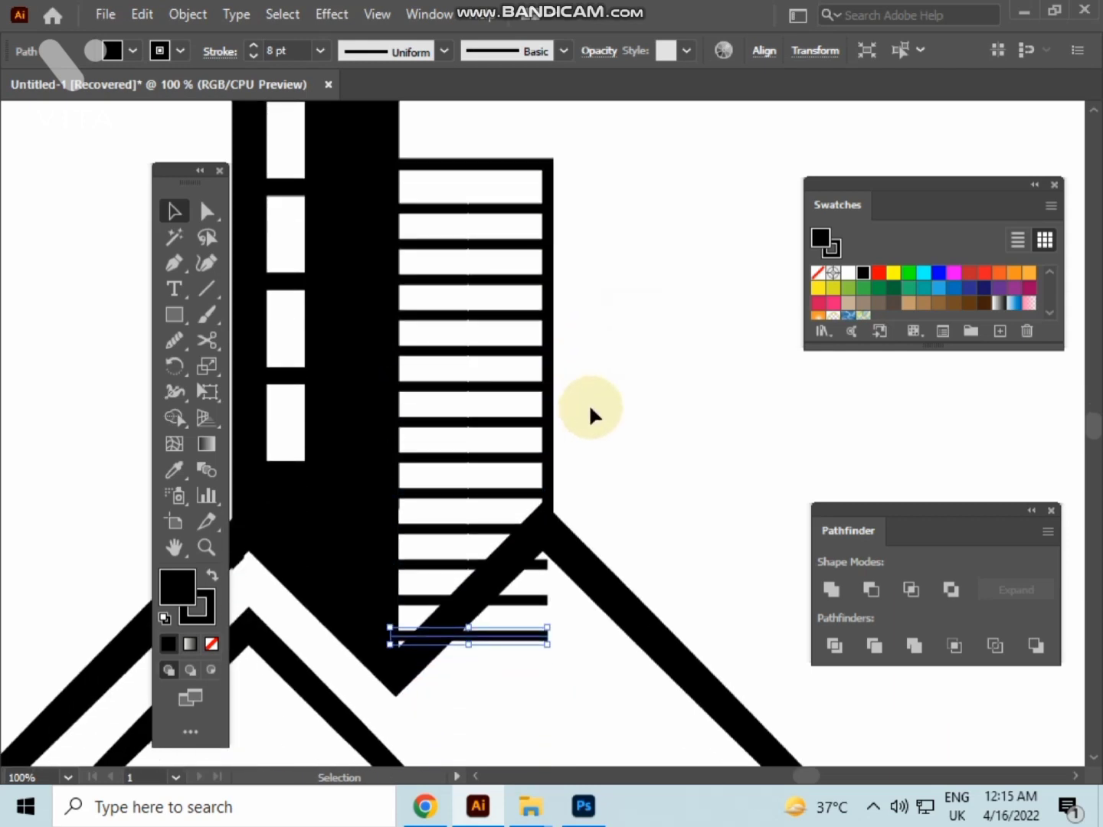
pyautogui.click(623, 445)
pyautogui.moveTo(525, 693); pyautogui.dragTo(538, 507)
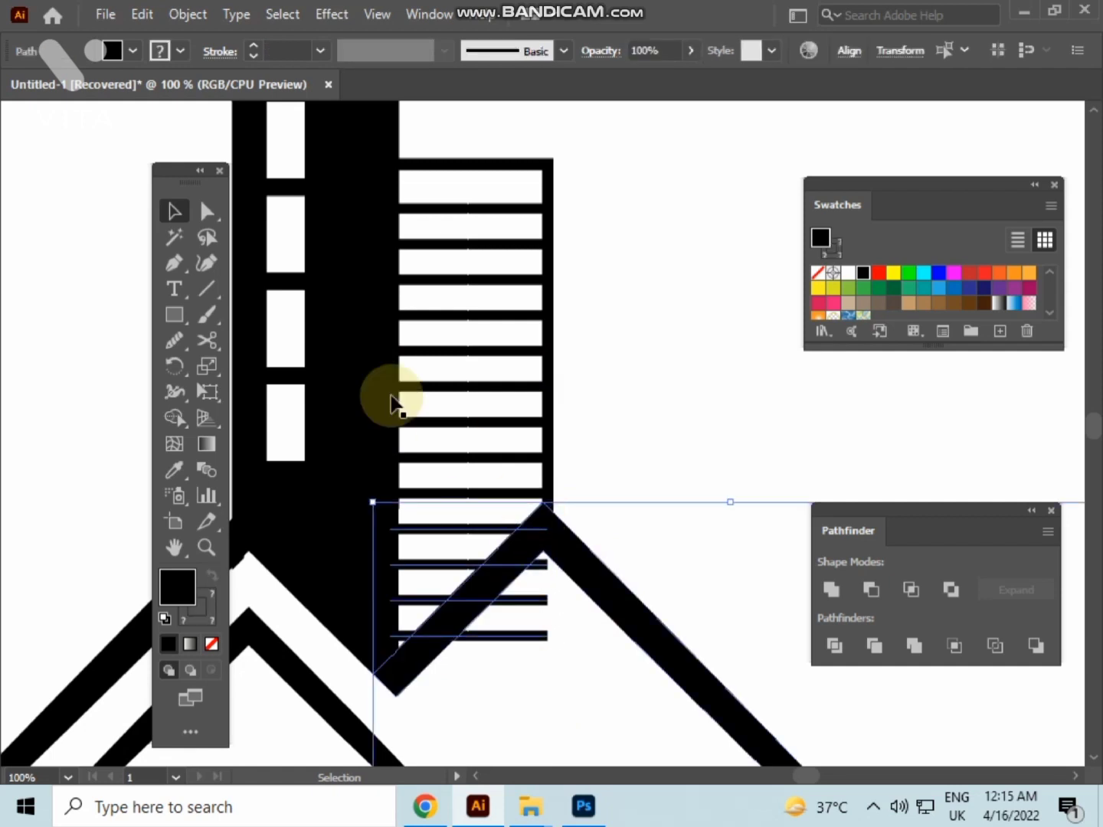
pyautogui.click(611, 260)
pyautogui.hotkey('ctrl', '-')
pyautogui.hotkey('ctrl', '-')
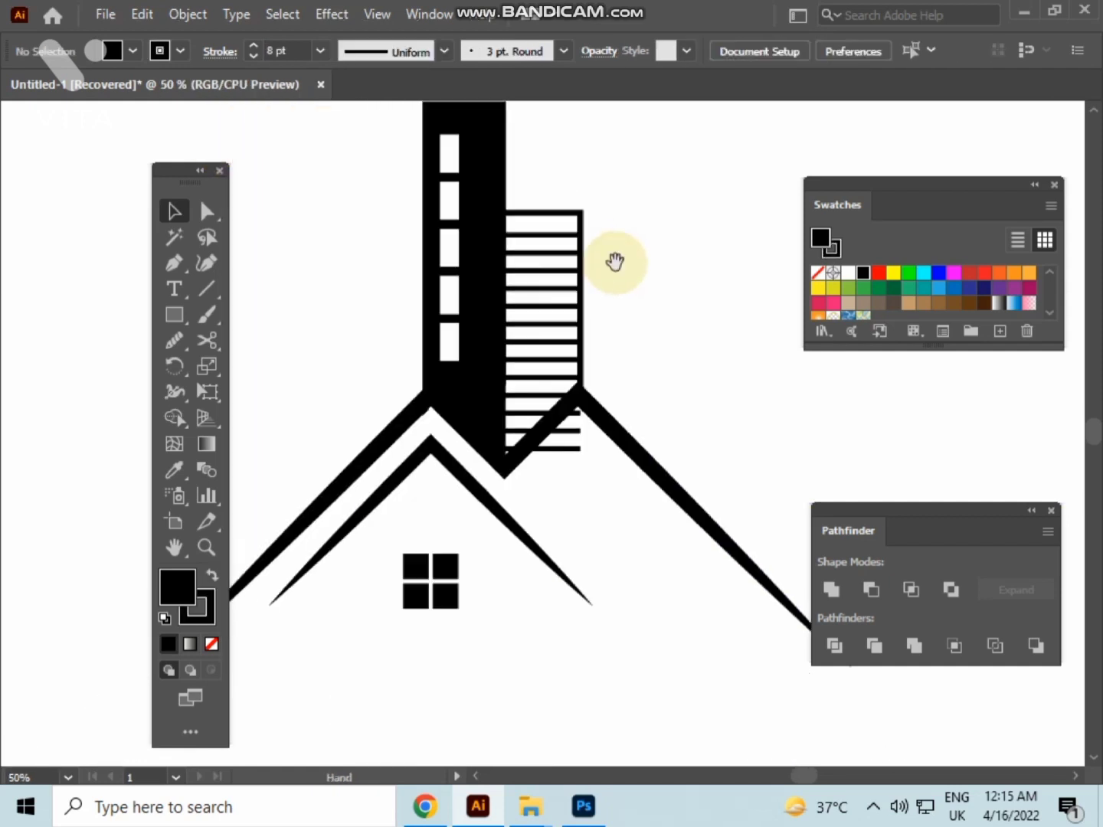
pyautogui.moveTo(613, 258); pyautogui.dragTo(613, 325)
# Expand all building and roof artwork, both fill and stroke, into filled shapes
pyautogui.moveTo(371, 161); pyautogui.dragTo(573, 594)
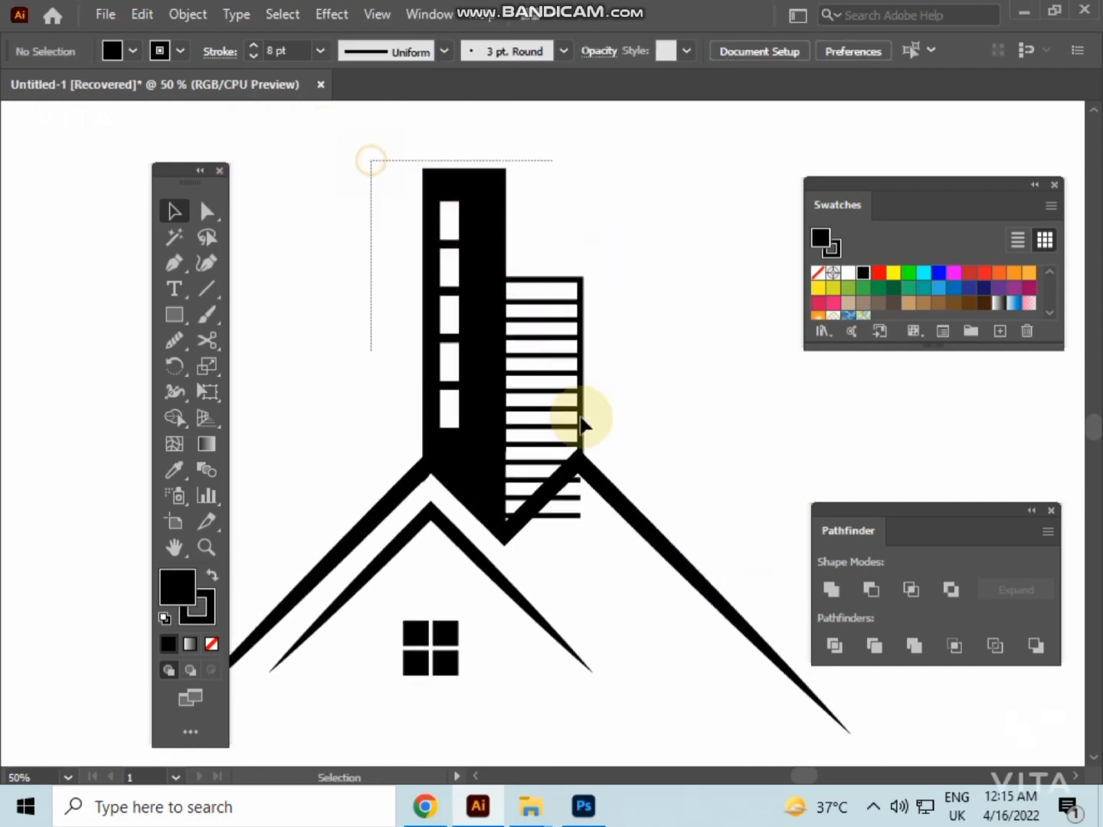
pyautogui.click(187, 13)
pyautogui.click(278, 261)
pyautogui.click(500, 522)
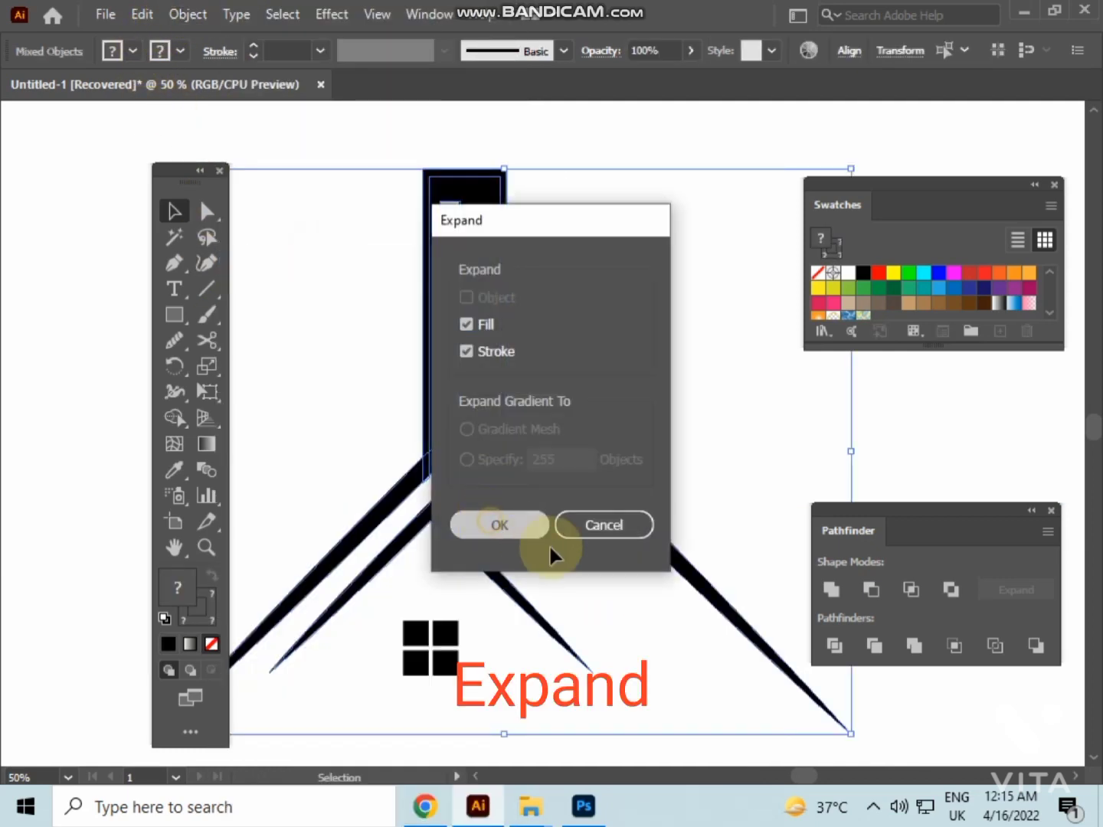
pyautogui.click(583, 555)
# Trim the stripe ends protruding beyond the right roof line with Shape Builder
pyautogui.click(571, 506)
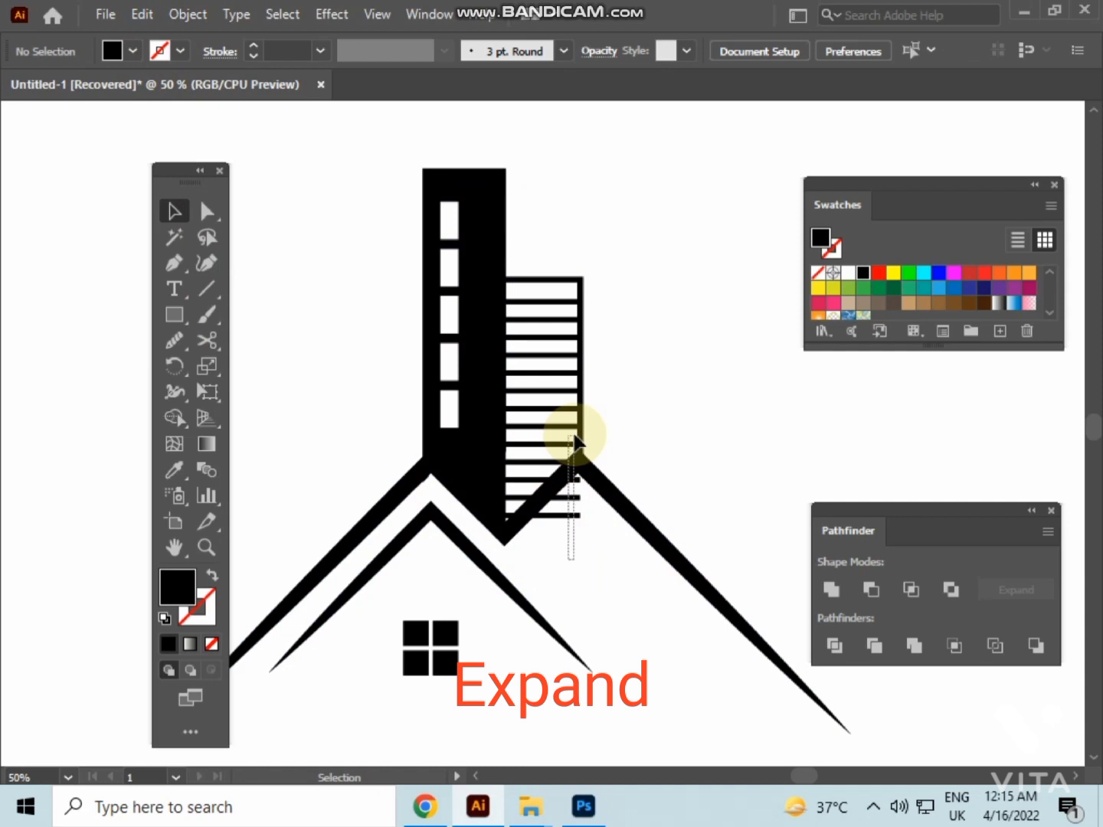
pyautogui.scroll(2, 574, 437)
pyautogui.scroll(1, 576, 440)
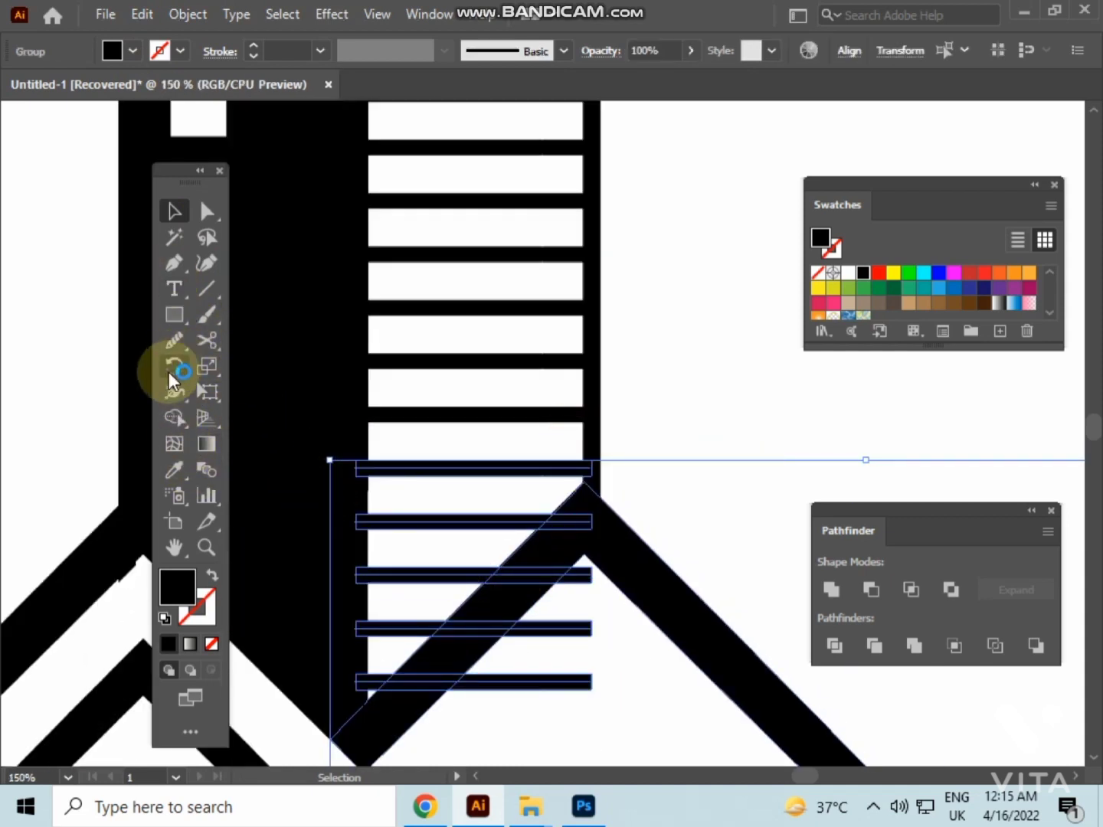
pyautogui.click(173, 418)
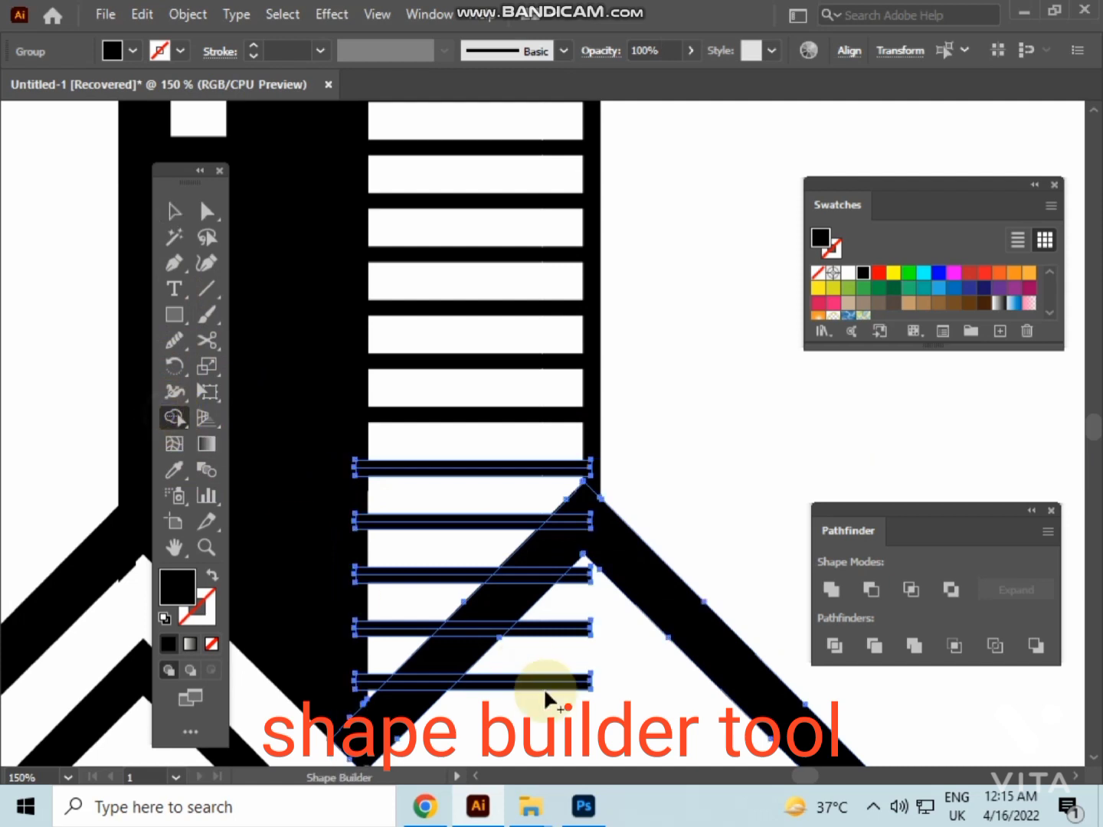
pyautogui.moveTo(546, 699); pyautogui.dragTo(580, 576)
pyautogui.hotkey('ctrl', '-')
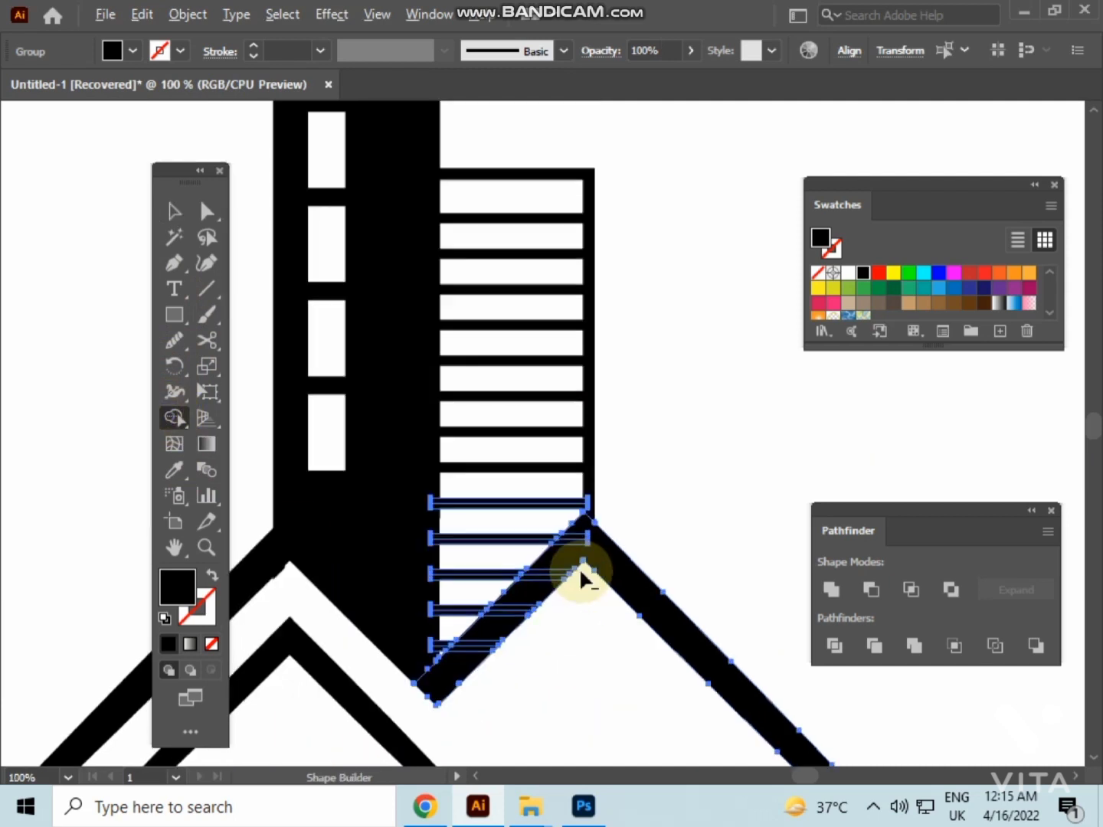
pyautogui.hotkey('ctrl', '-')
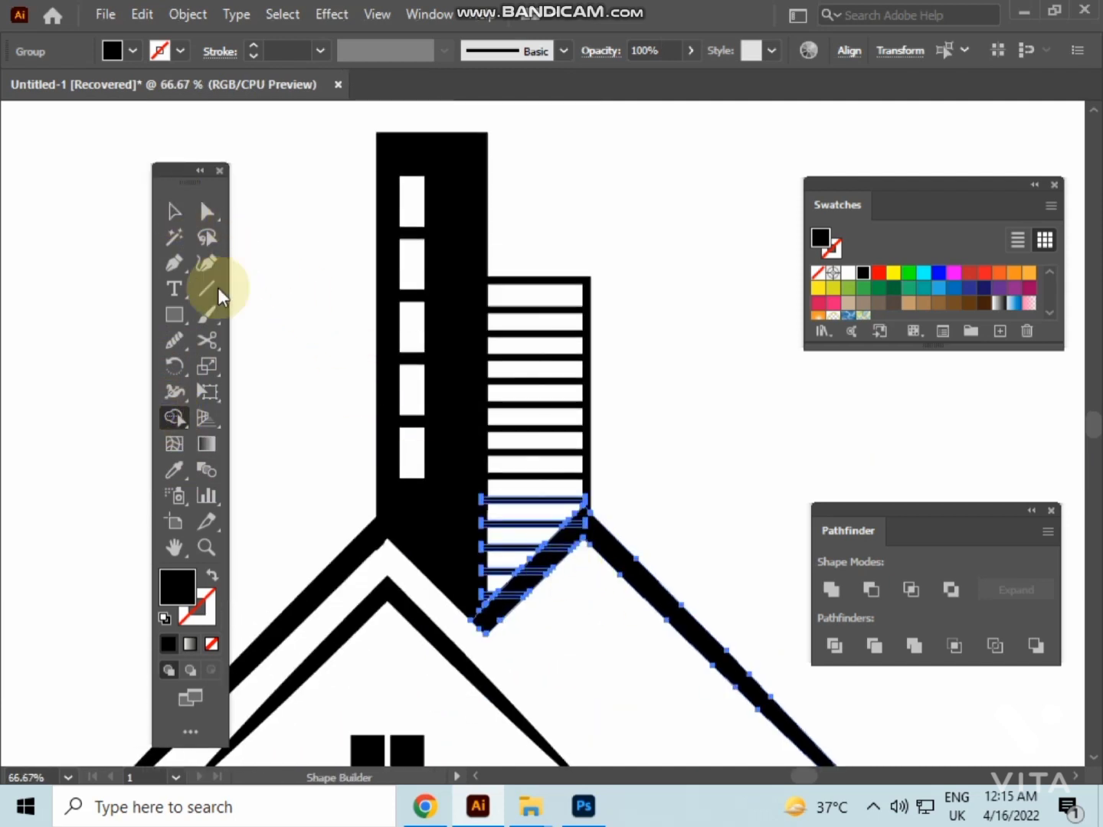
pyautogui.click(207, 263)
pyautogui.hotkey('ctrl', '-')
# Pen-draw a wavy S-shaped swoosh under the house, set to a black outline with no fill
pyautogui.click(307, 238)
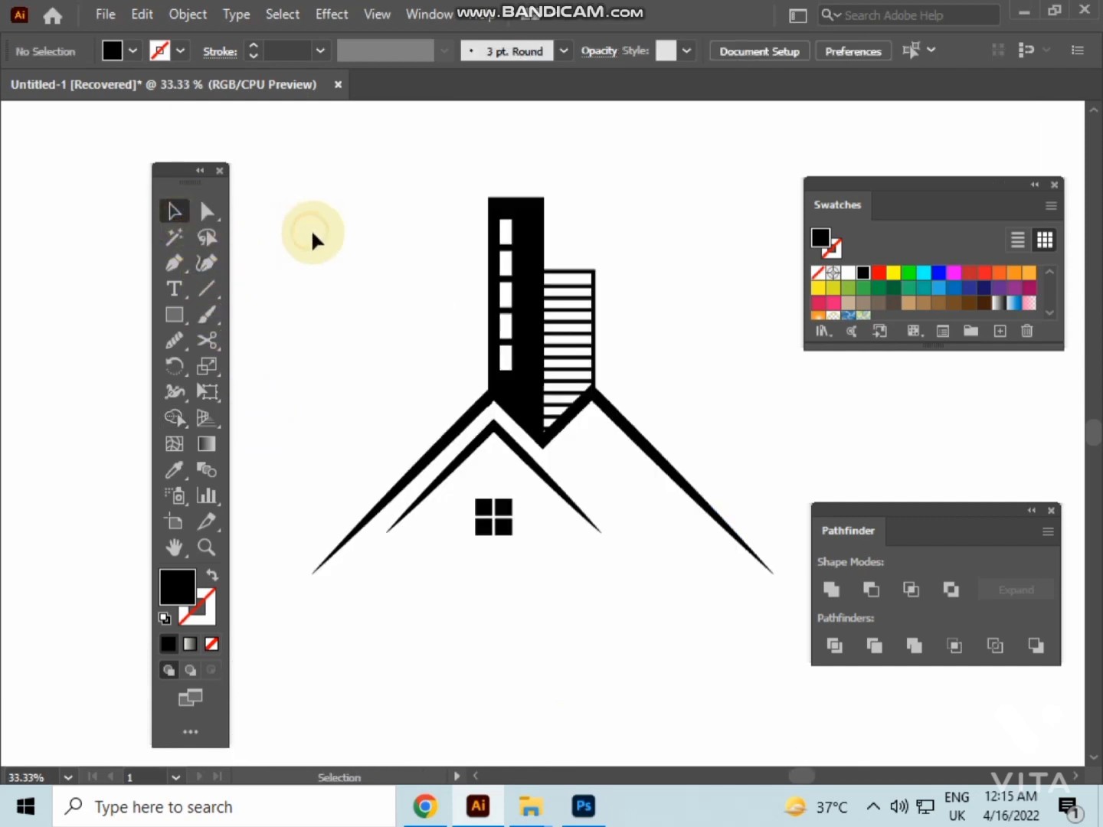
pyautogui.moveTo(505, 518); pyautogui.dragTo(499, 463)
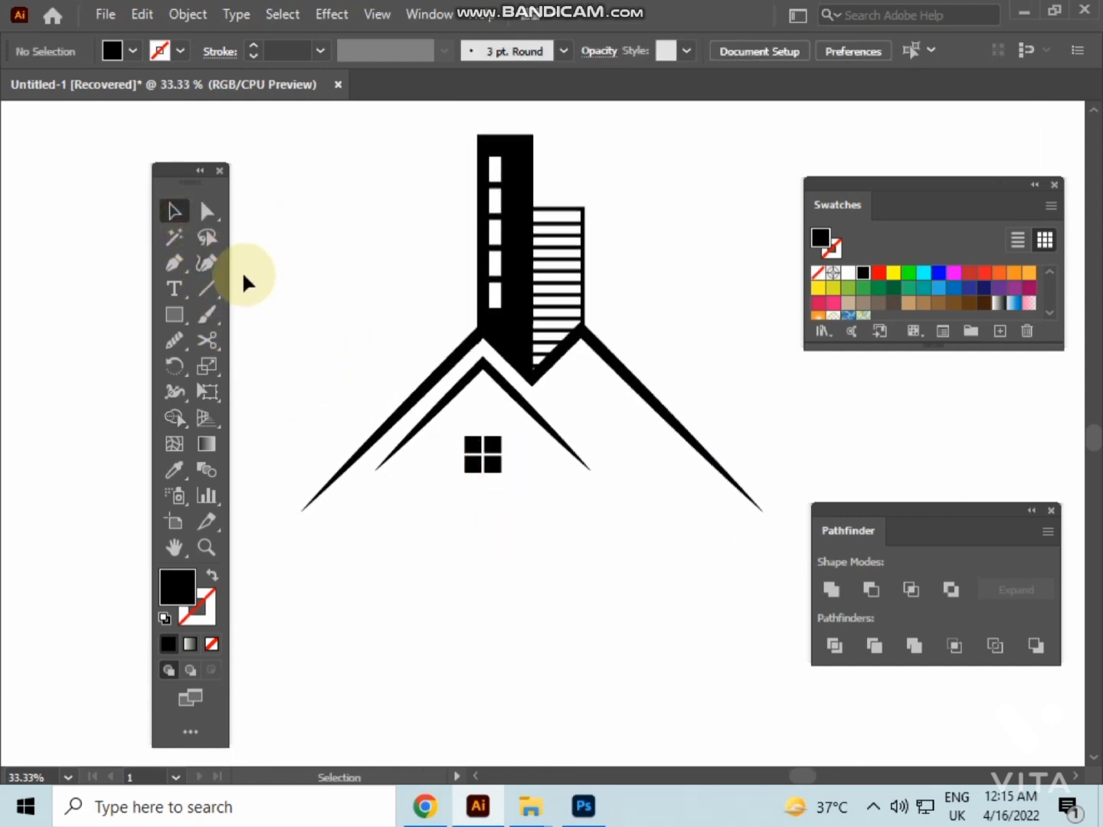
pyautogui.moveTo(333, 468); pyautogui.dragTo(359, 458)
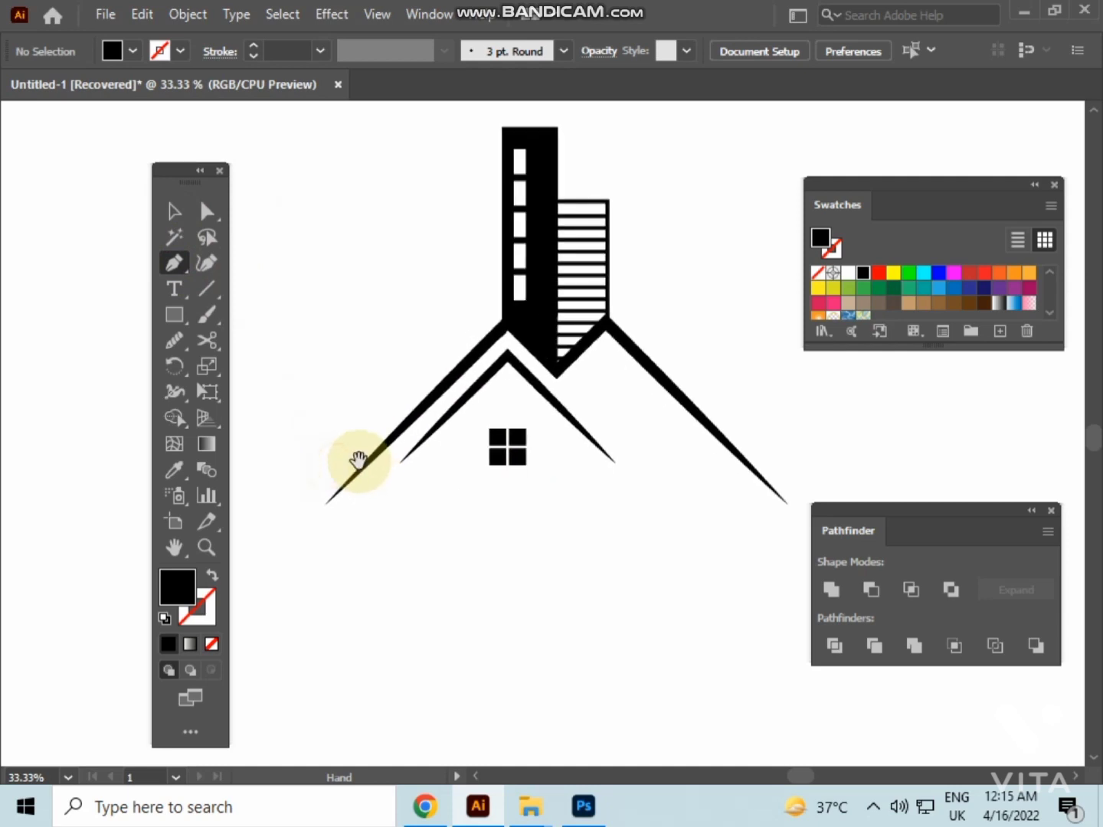
pyautogui.click(291, 513)
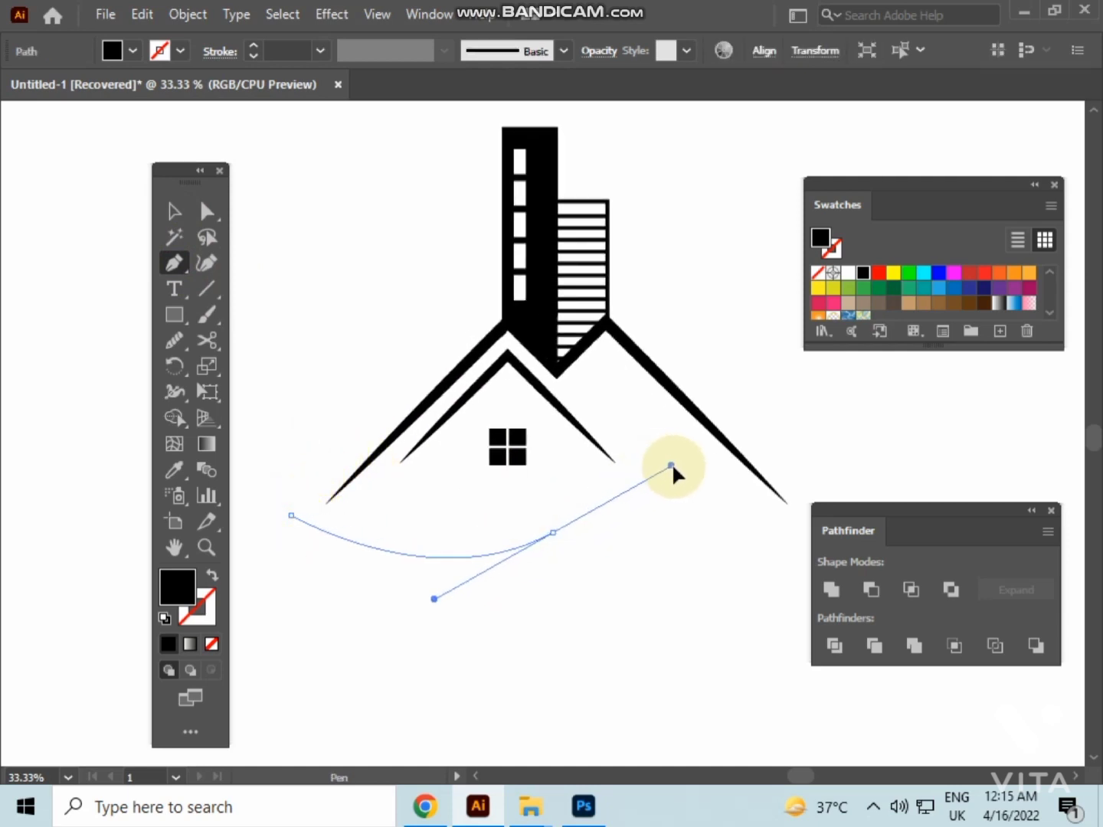
pyautogui.moveTo(677, 459); pyautogui.dragTo(681, 461)
pyautogui.moveTo(732, 519); pyautogui.dragTo(568, 519)
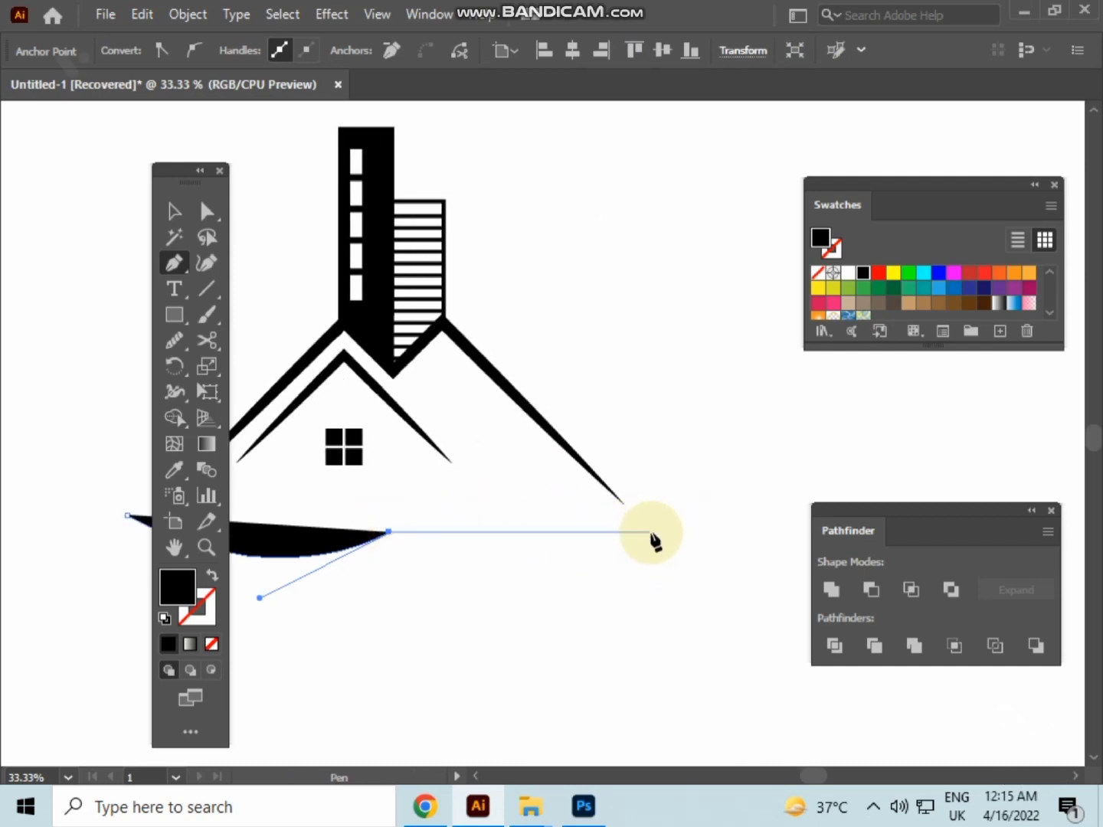
pyautogui.moveTo(660, 533); pyautogui.dragTo(738, 571)
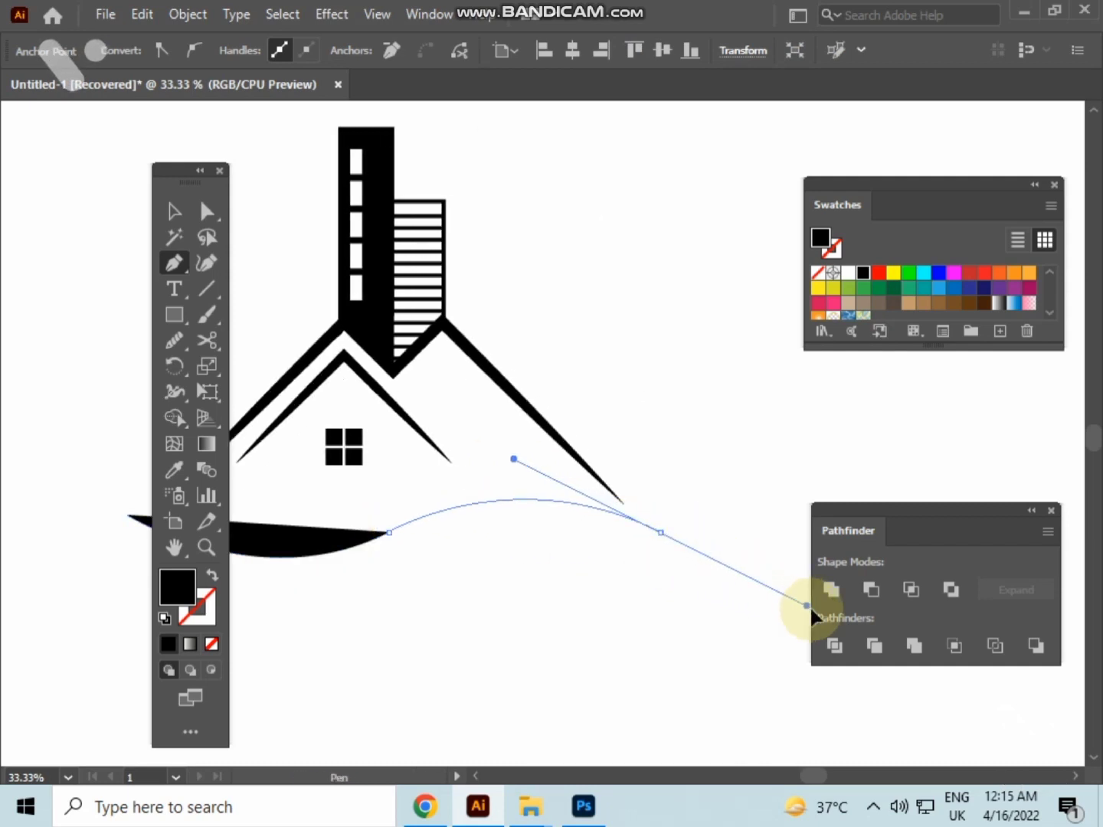
pyautogui.moveTo(810, 605); pyautogui.dragTo(811, 605)
pyautogui.moveTo(539, 562); pyautogui.dragTo(694, 574)
pyautogui.click(174, 211)
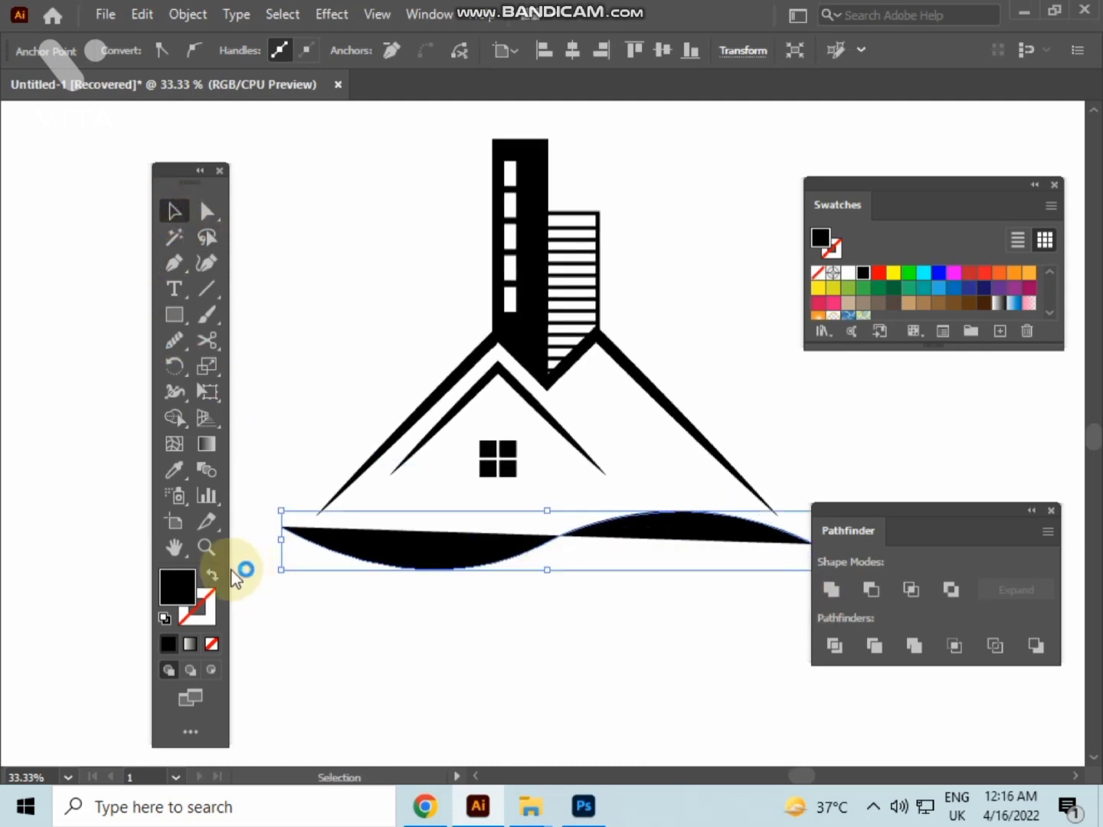
pyautogui.click(211, 583)
# Give the swoosh path a 22 pt stroke weight
pyautogui.click(361, 445)
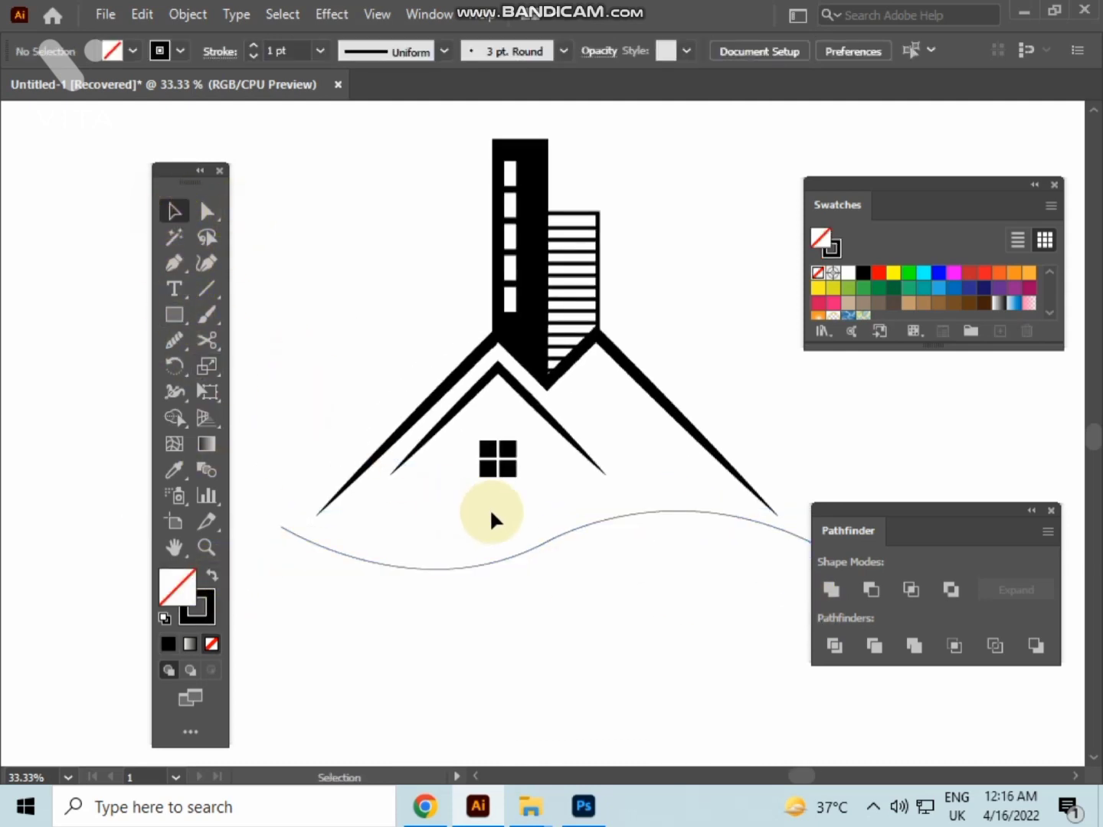
pyautogui.click(536, 550)
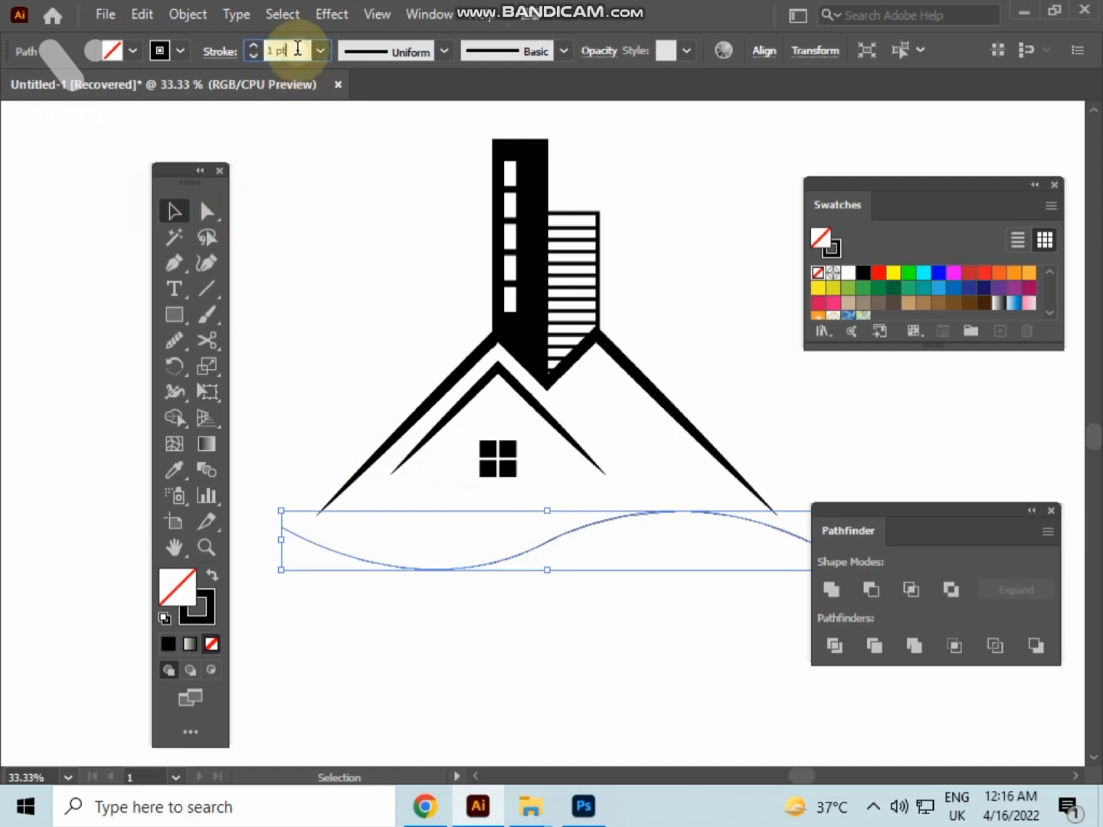
pyautogui.write('22')
pyautogui.press('Return')
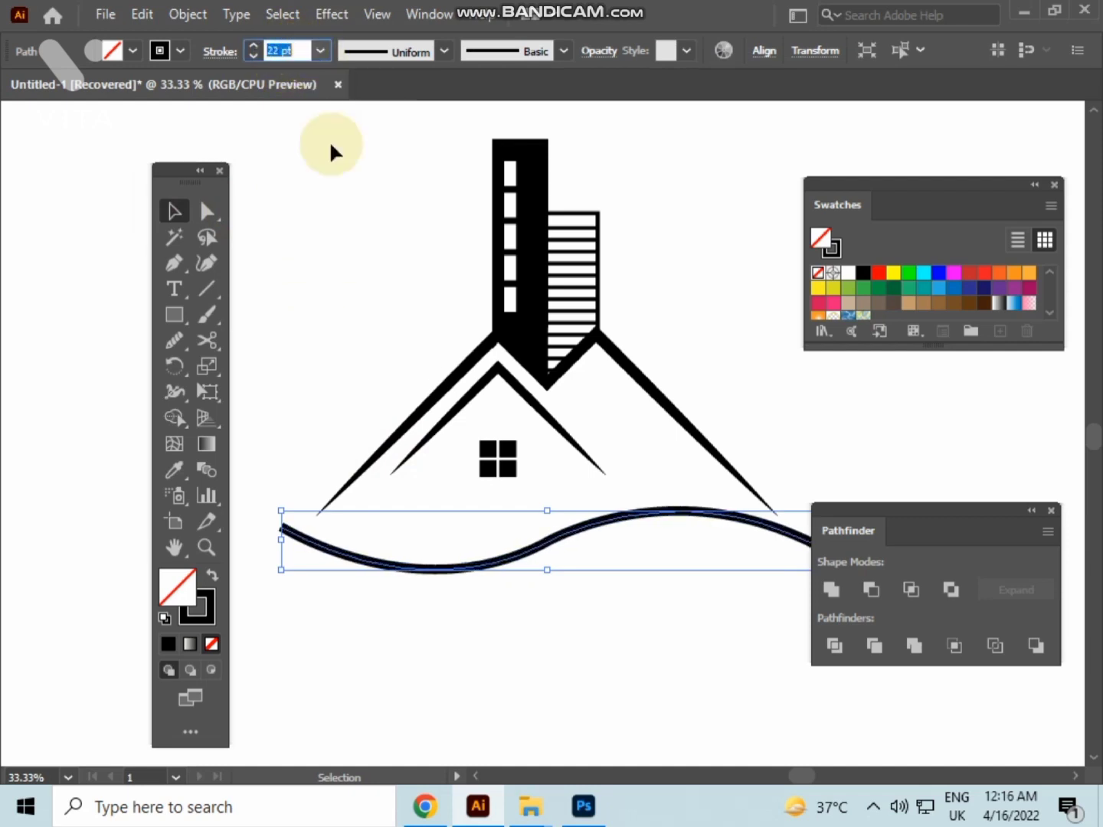
# Smooth out the swoosh's wavy curve with the Smooth tool
pyautogui.click(331, 151)
pyautogui.click(557, 536)
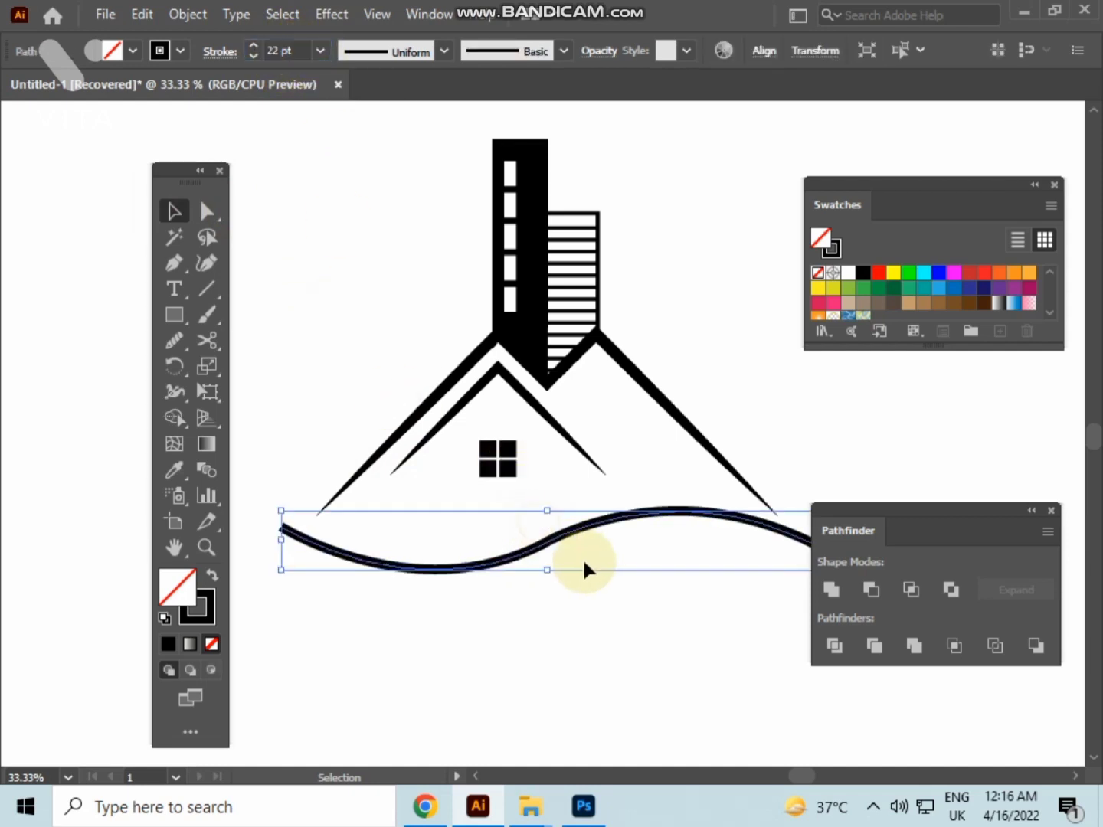
pyautogui.click(169, 341)
pyautogui.moveTo(282, 528)
pyautogui.mouseDown()
pyautogui.moveTo(563, 534)
pyautogui.moveTo(448, 537)
pyautogui.mouseUp()
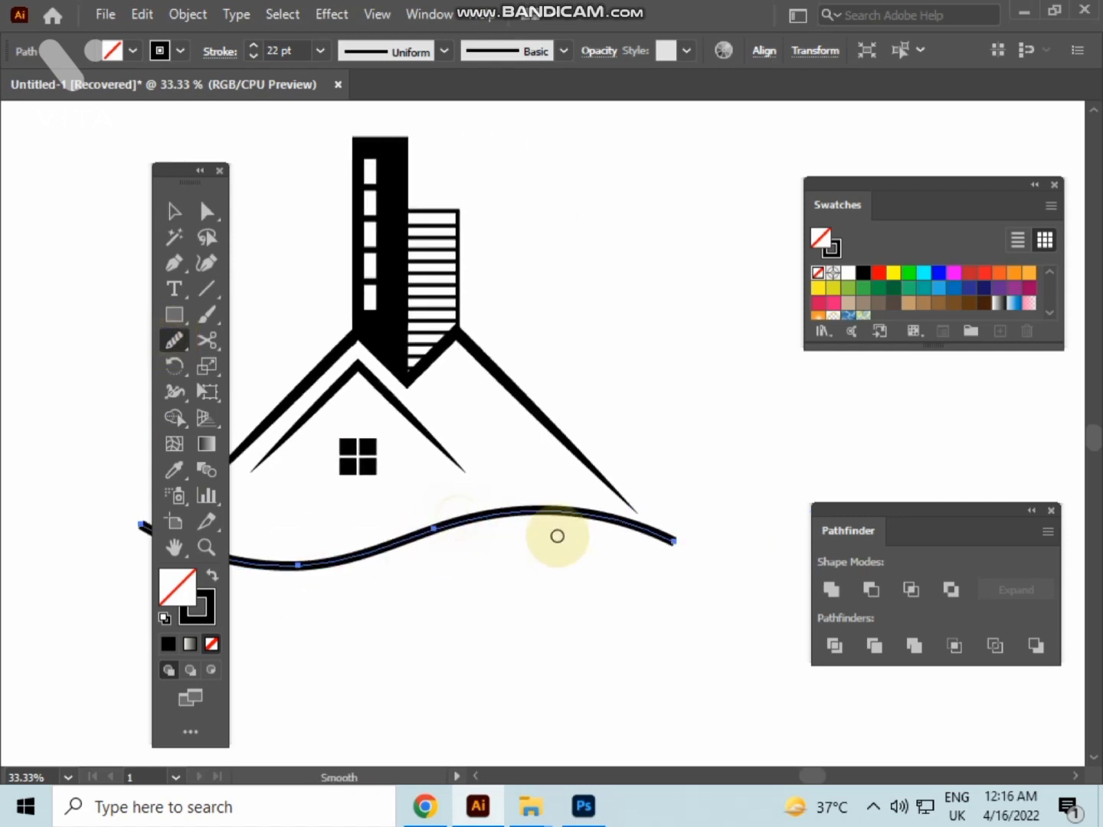
pyautogui.hscroll(-5, 439, 464)
# Check the wave's anchor points, then reselect the whole swoosh line
pyautogui.click(176, 214)
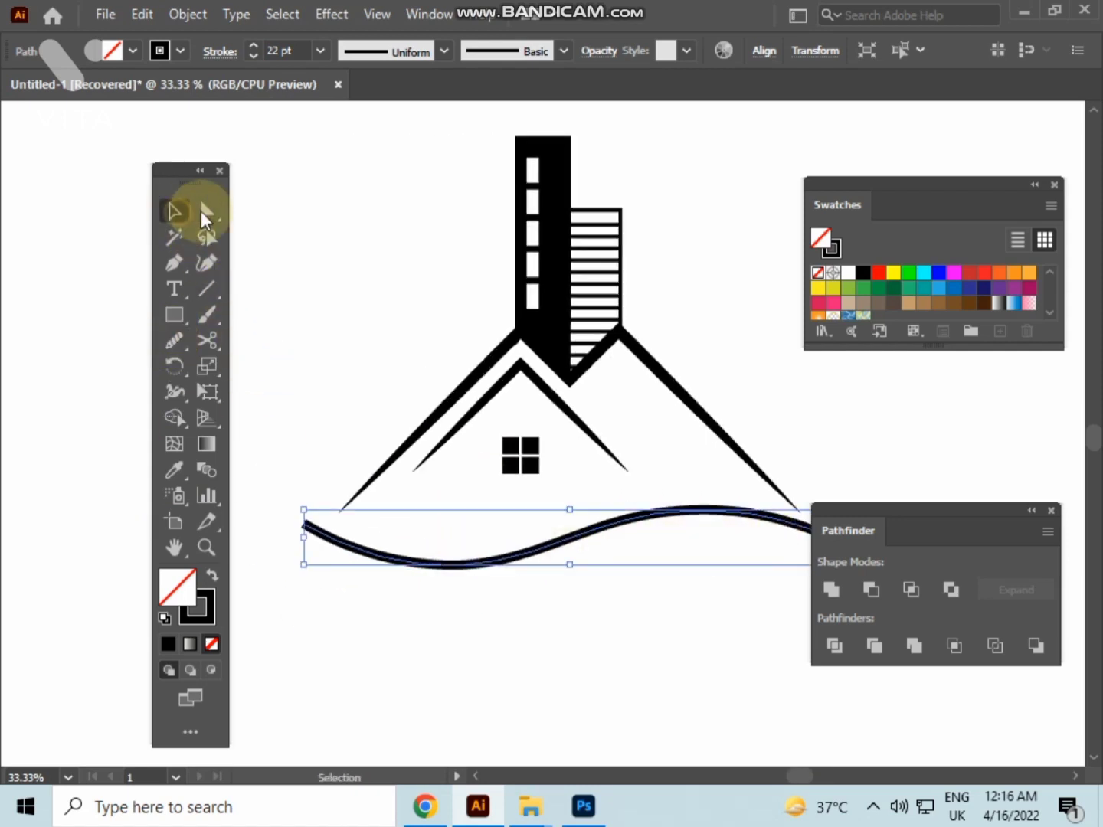
pyautogui.click(205, 217)
pyautogui.click(572, 595)
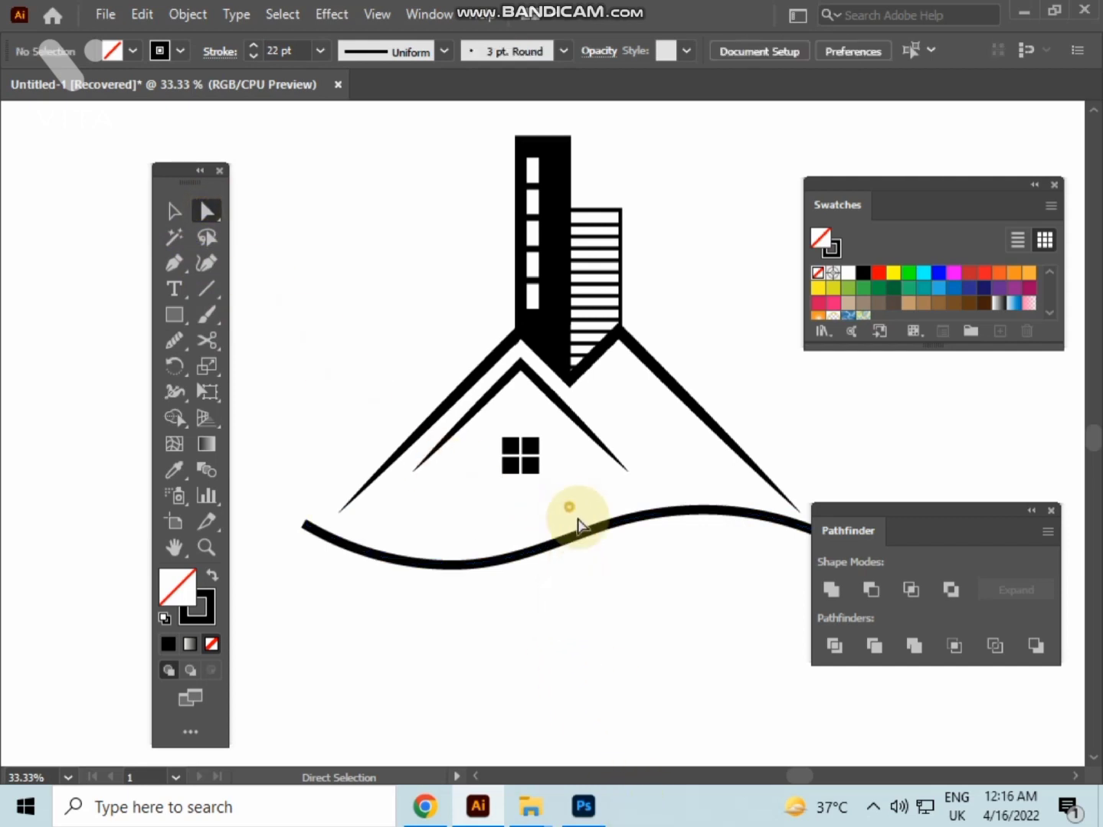
pyautogui.click(578, 525)
pyautogui.click(176, 211)
pyautogui.click(521, 509)
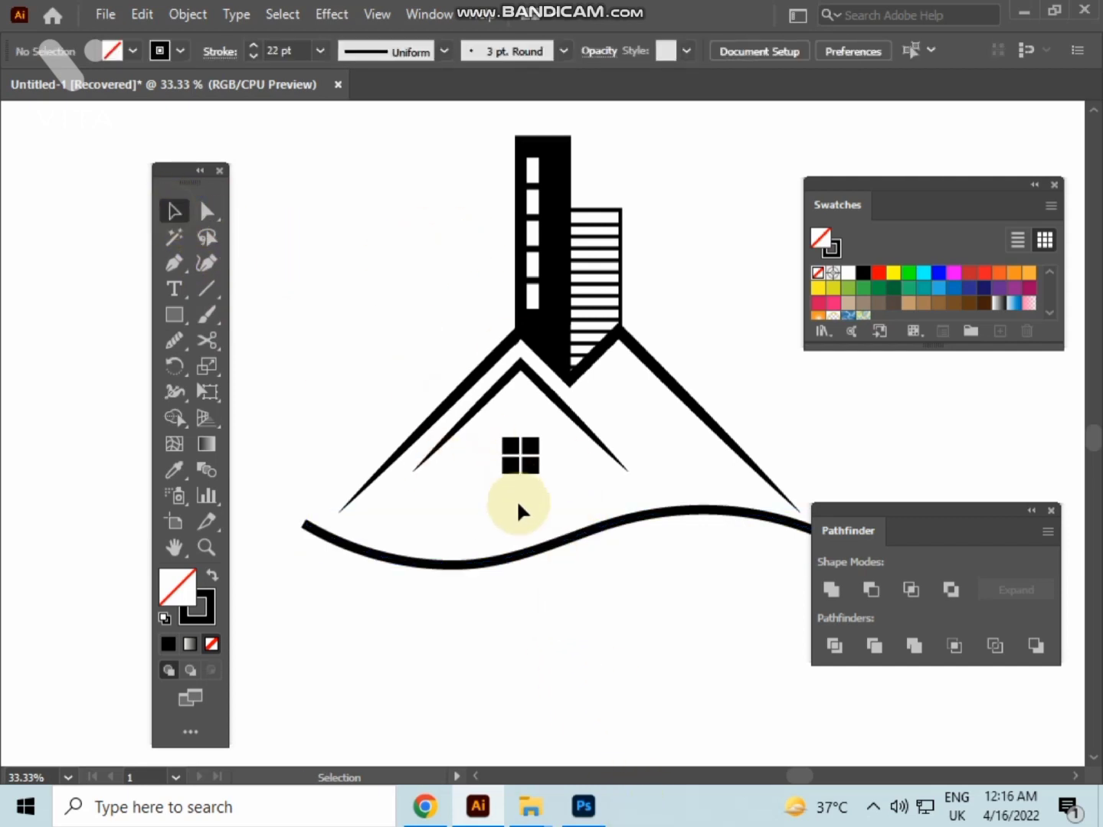
pyautogui.click(566, 553)
# Apply the lens-shaped width profile to the swoosh and nudge it up slightly
pyautogui.click(441, 52)
pyautogui.click(429, 122)
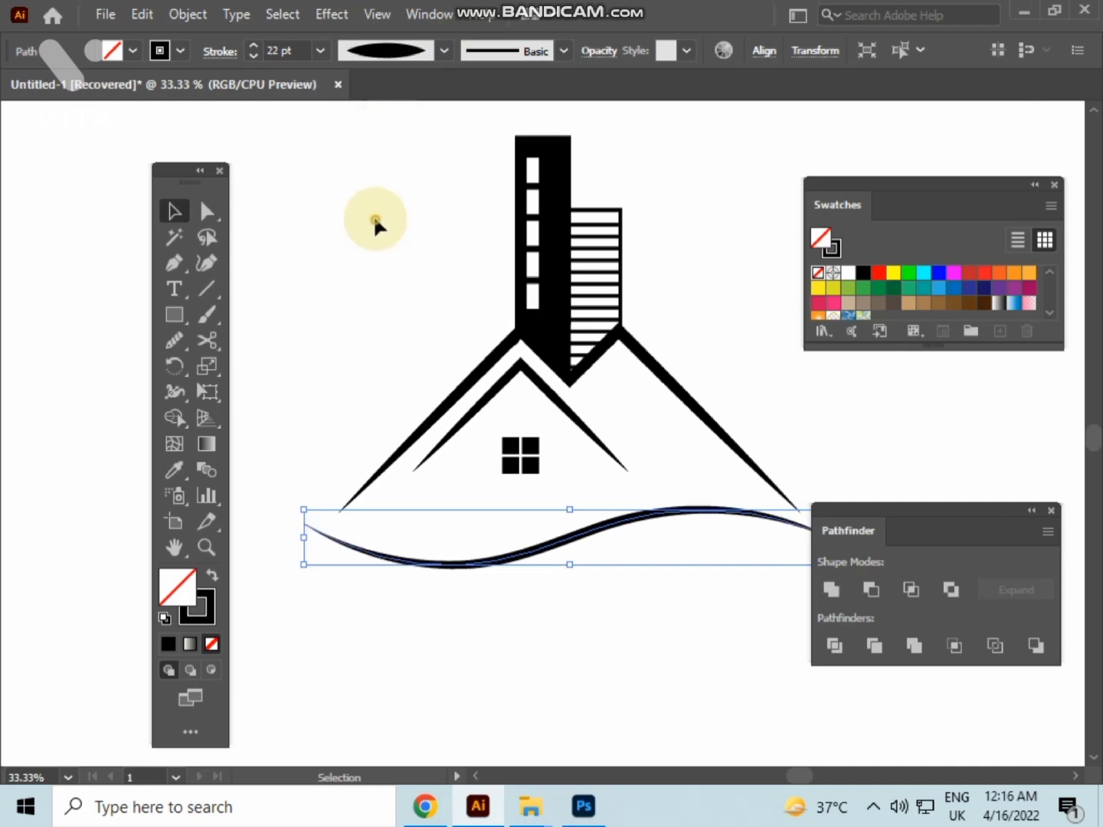
pyautogui.click(373, 223)
pyautogui.click(543, 555)
pyautogui.press('Up')
pyautogui.press('Up')
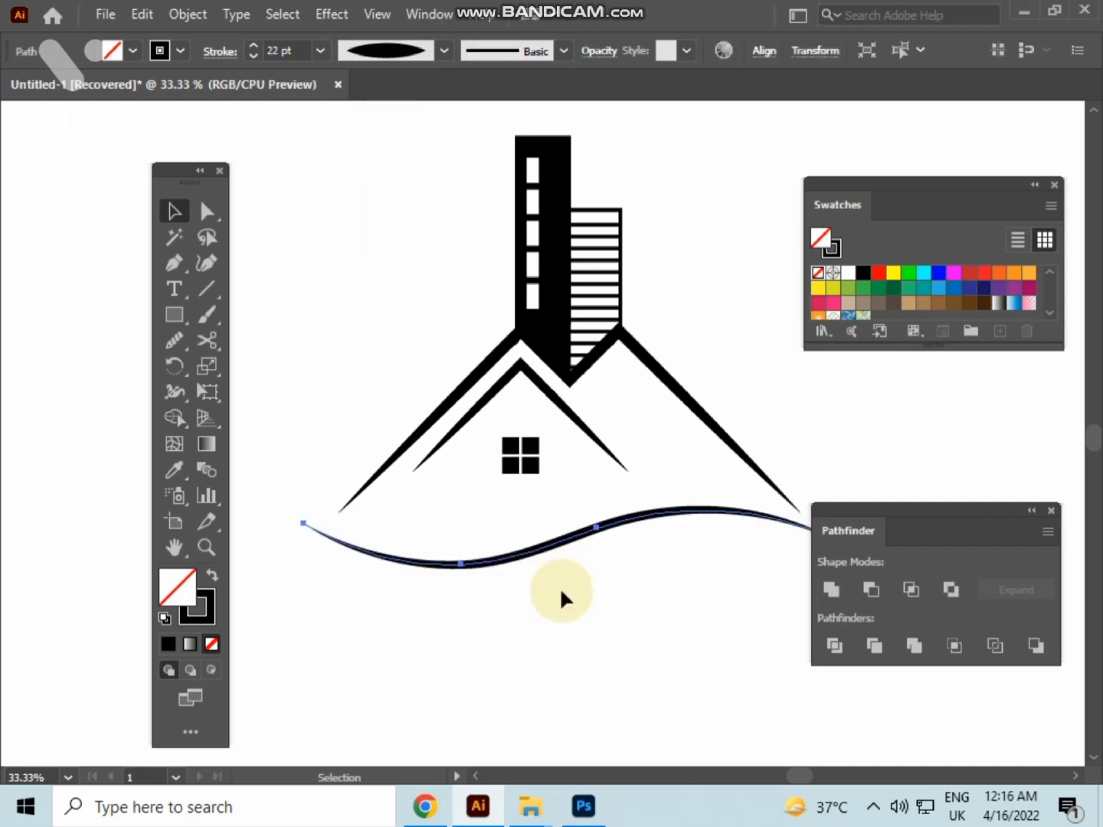
pyautogui.click(561, 589)
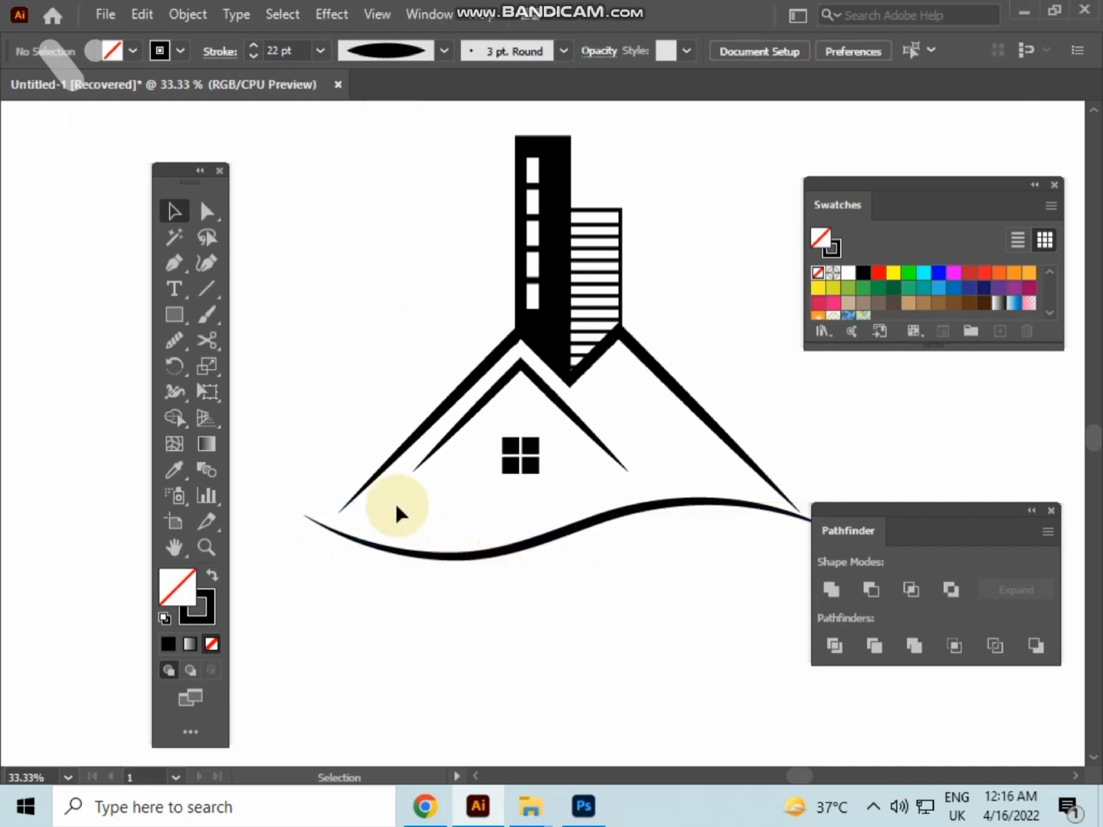
pyautogui.scroll(3, 324, 485)
pyautogui.moveTo(331, 486); pyautogui.dragTo(266, 454)
# Draw a 9 pt horizontal line from the left roof tip
pyautogui.click(175, 263)
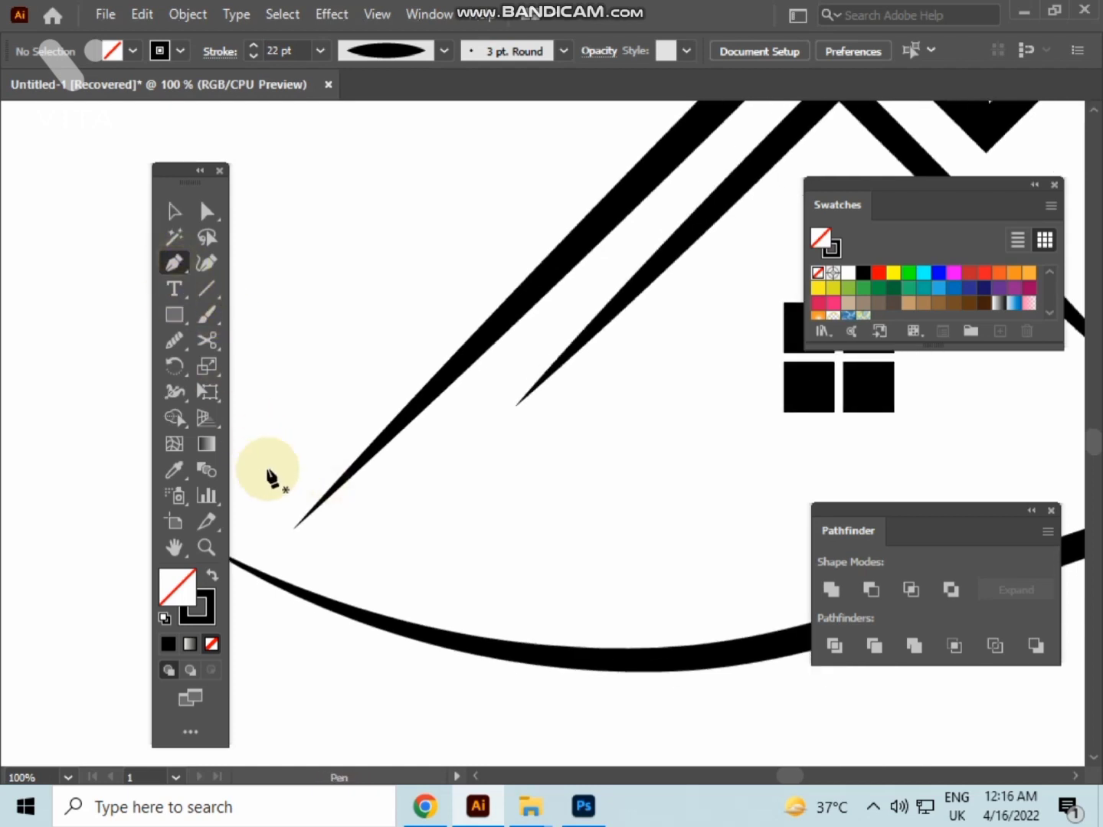
pyautogui.click(294, 527)
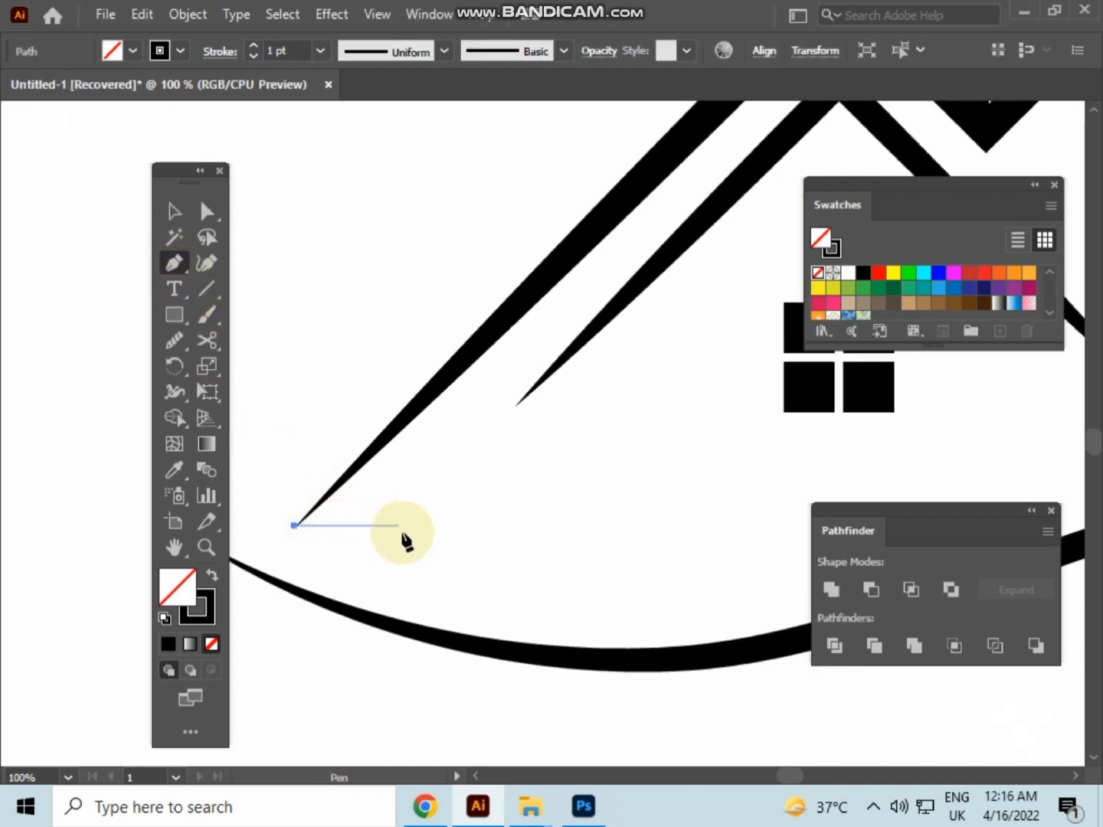
pyautogui.click(489, 525)
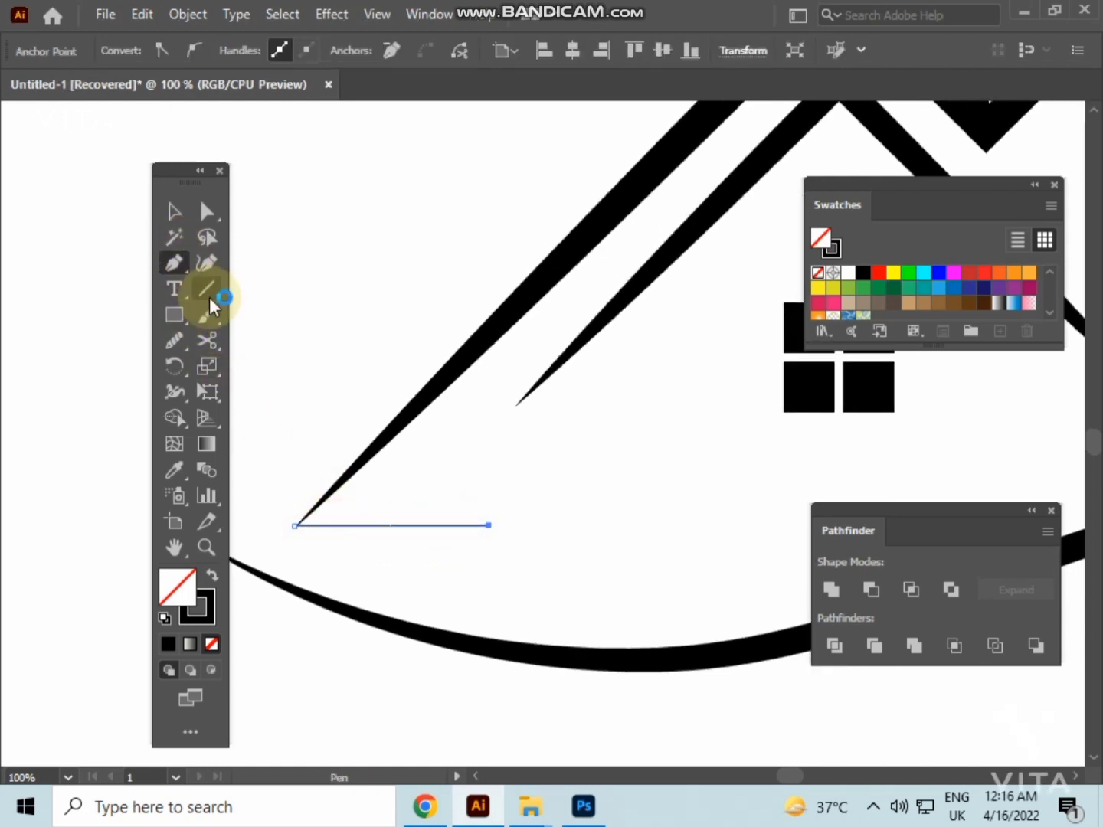
pyautogui.click(183, 216)
pyautogui.click(486, 524)
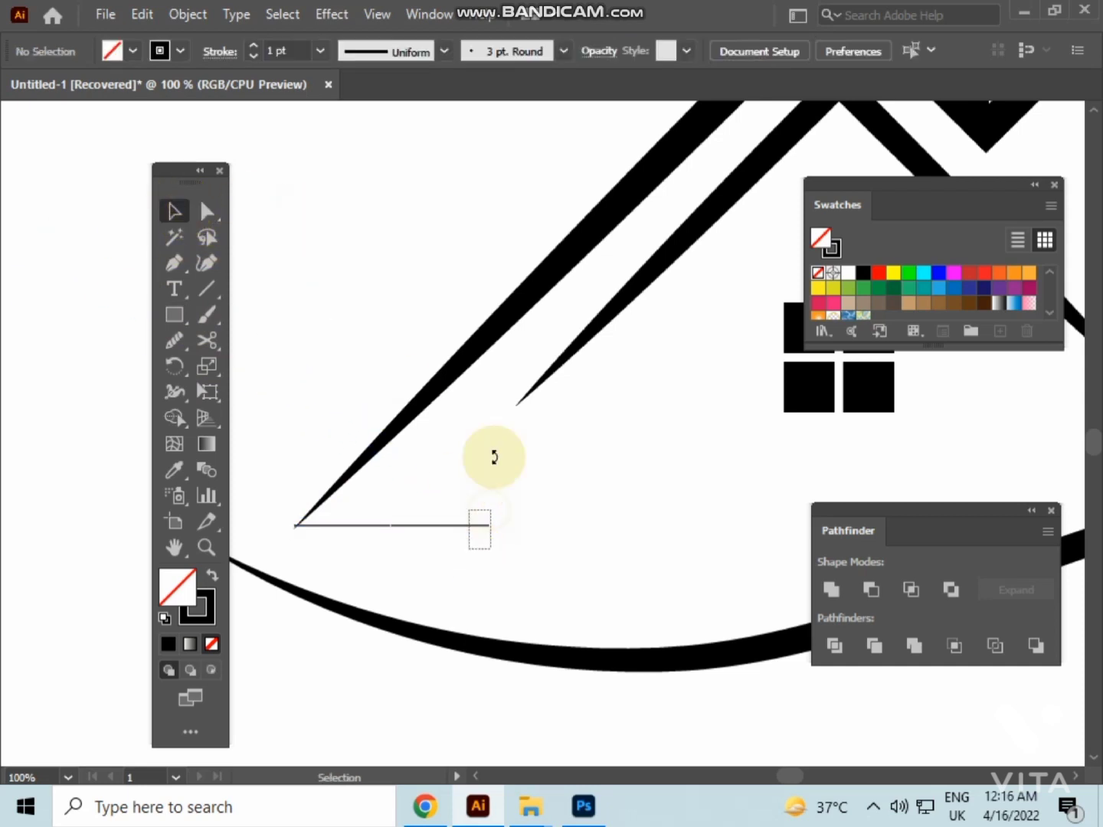
pyautogui.scroll(8, 292, 50)
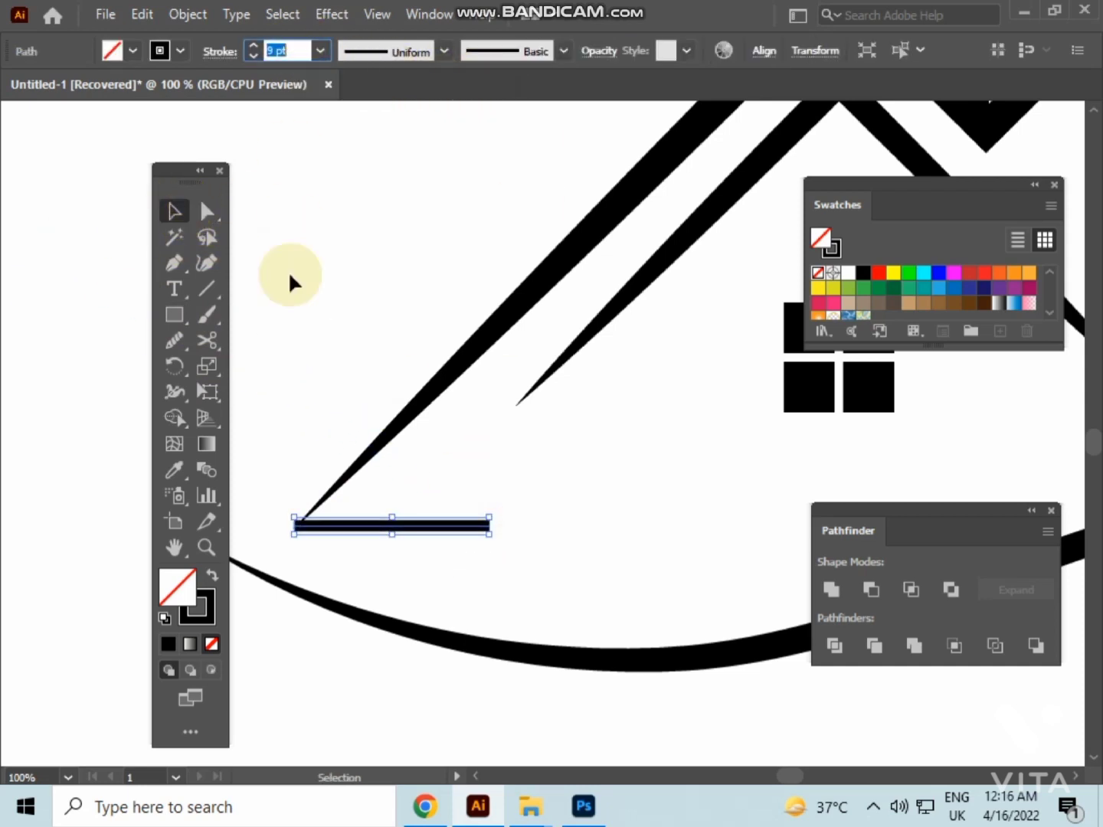
pyautogui.click(483, 506)
pyautogui.click(444, 532)
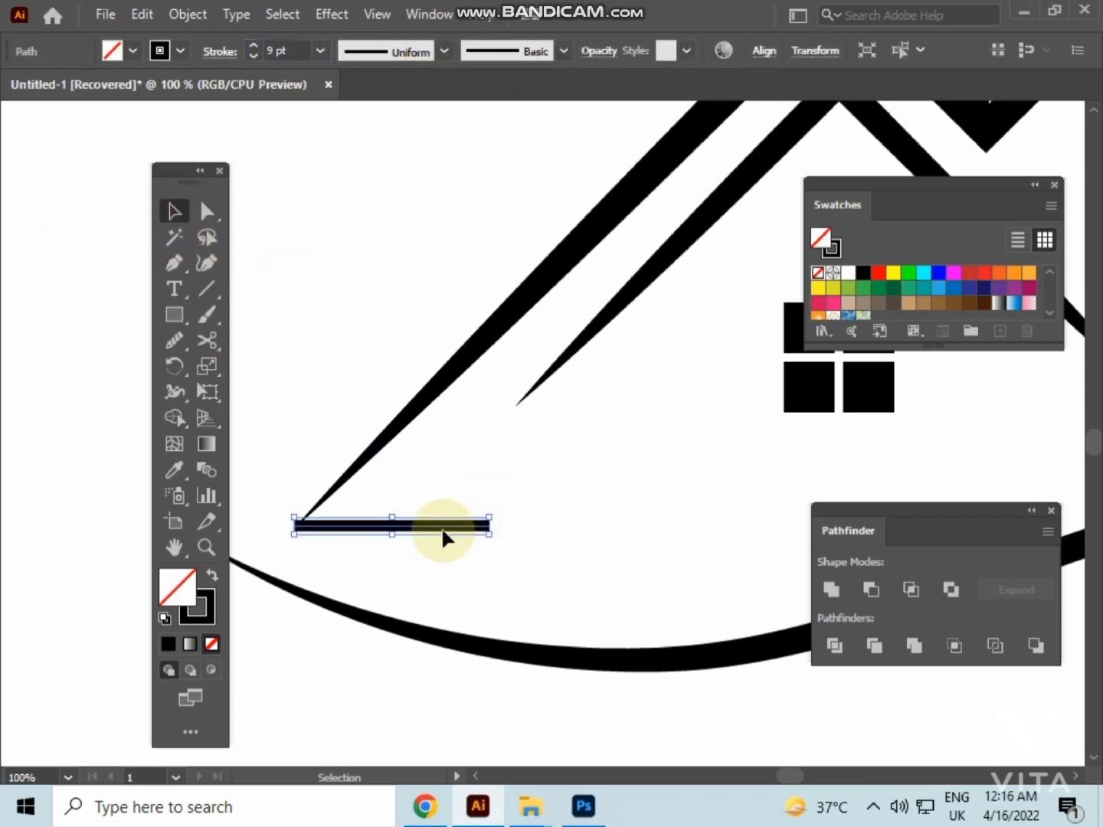
pyautogui.click(516, 563)
# Taper the horizontal line to a point with a triangle width profile
pyautogui.click(443, 52)
pyautogui.click(396, 223)
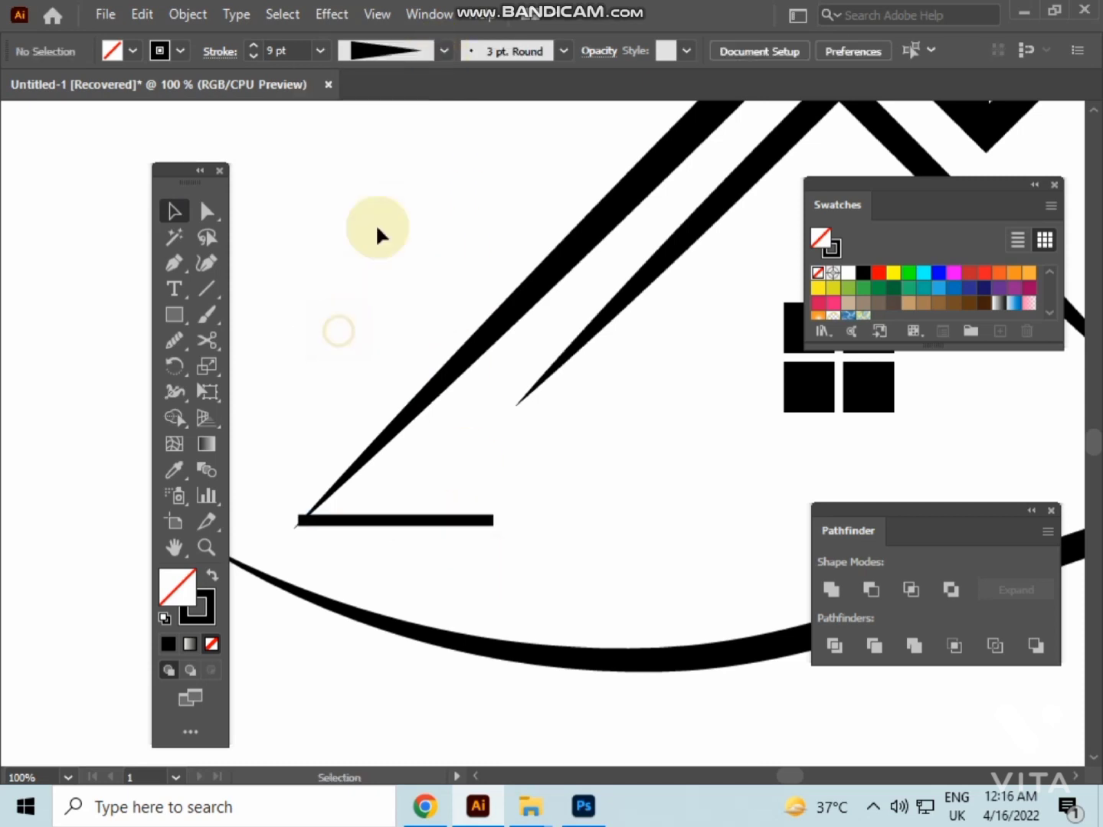
pyautogui.click(460, 520)
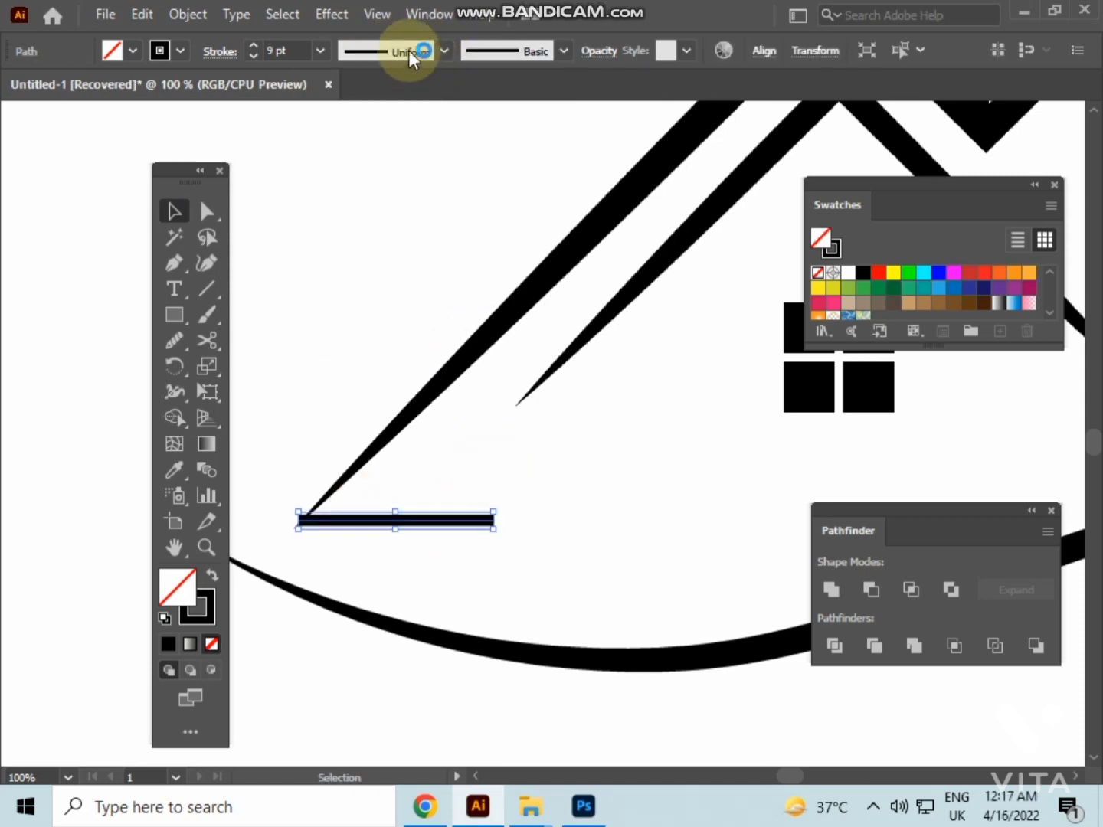
pyautogui.click(438, 51)
pyautogui.click(370, 215)
pyautogui.click(308, 306)
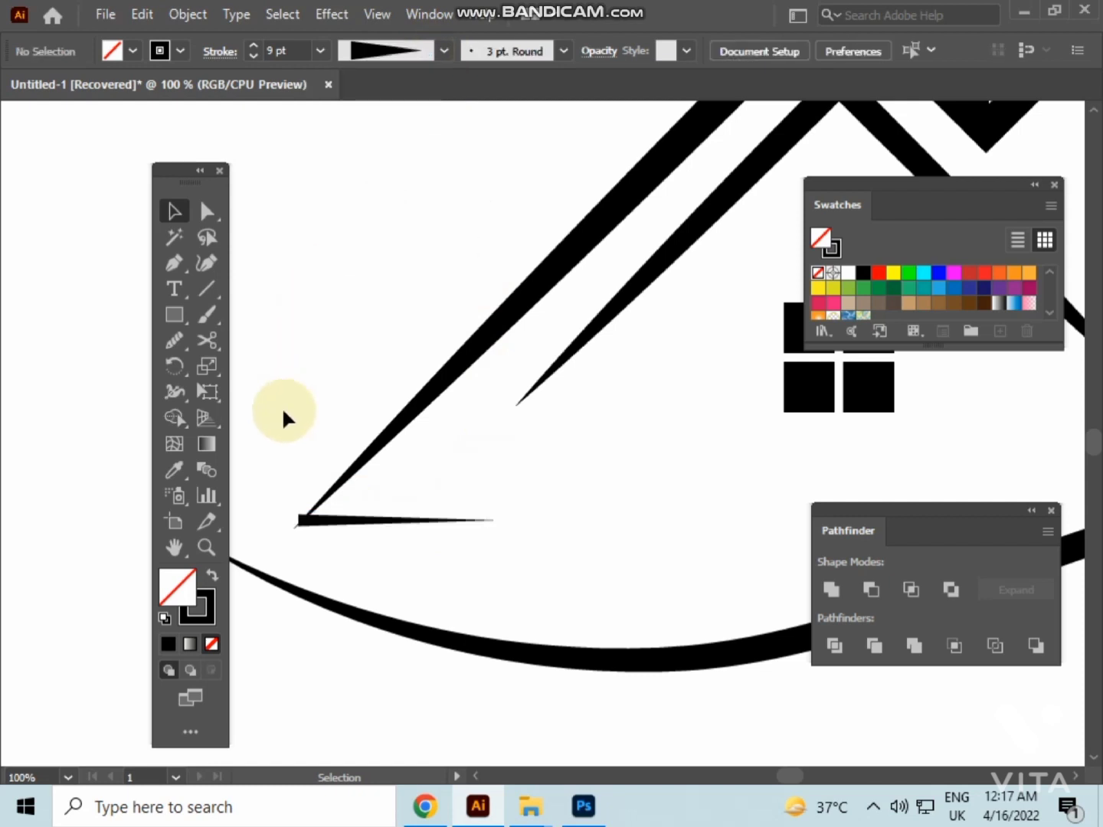
# Move the tapered line up against the roof edge
pyautogui.scroll(2, 264, 442)
pyautogui.scroll(-3, 275, 422)
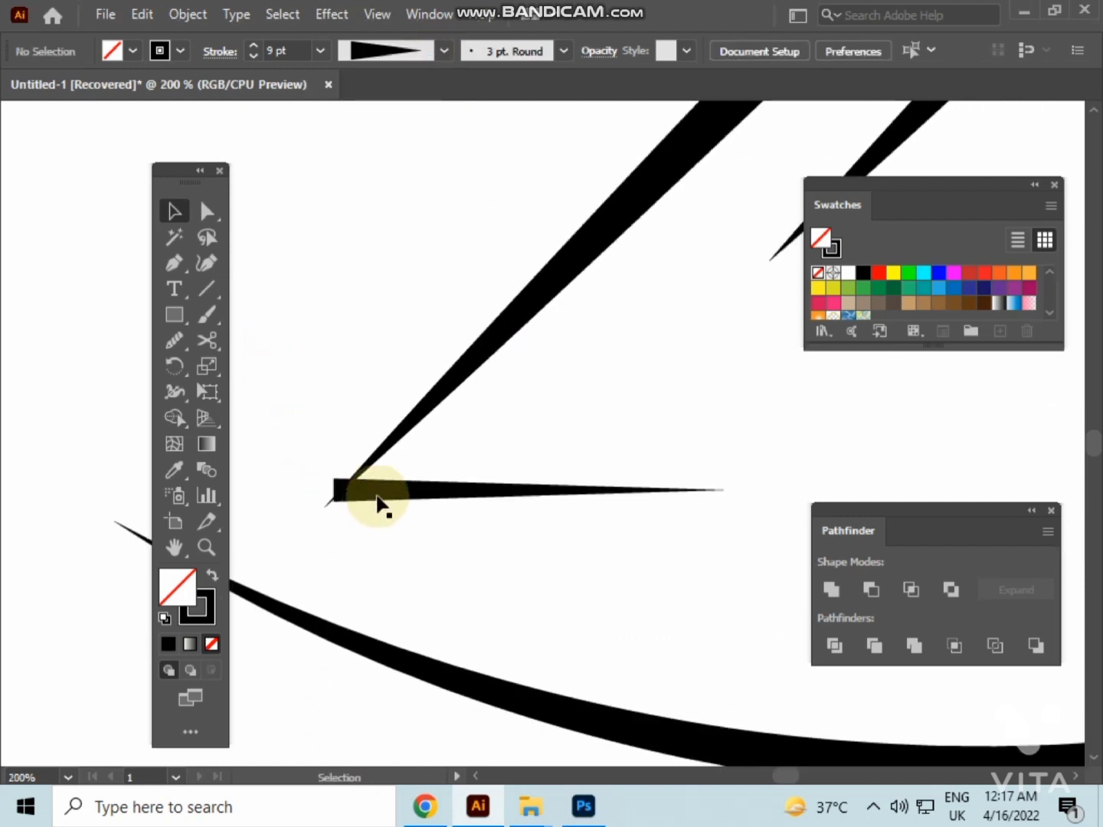
pyautogui.moveTo(382, 494)
pyautogui.mouseDown()
pyautogui.moveTo(425, 469)
pyautogui.moveTo(428, 451)
pyautogui.mouseUp()
pyautogui.click(429, 529)
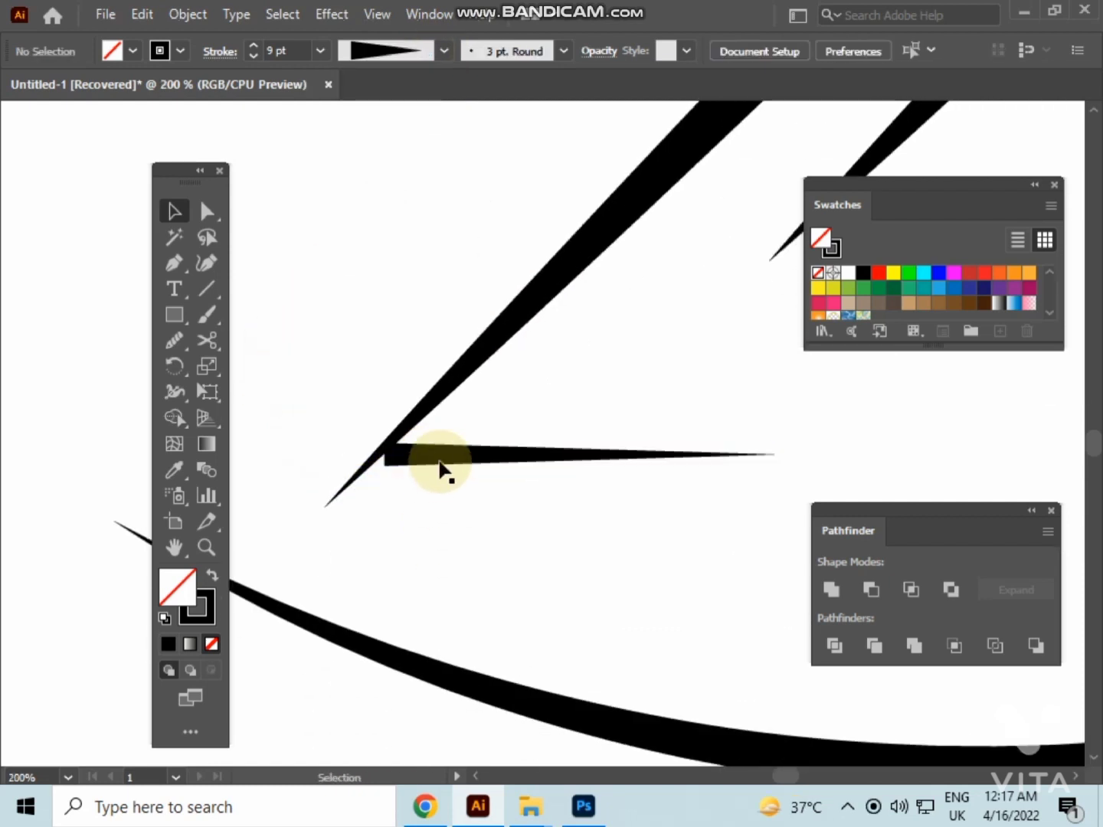
pyautogui.click(442, 465)
pyautogui.click(405, 568)
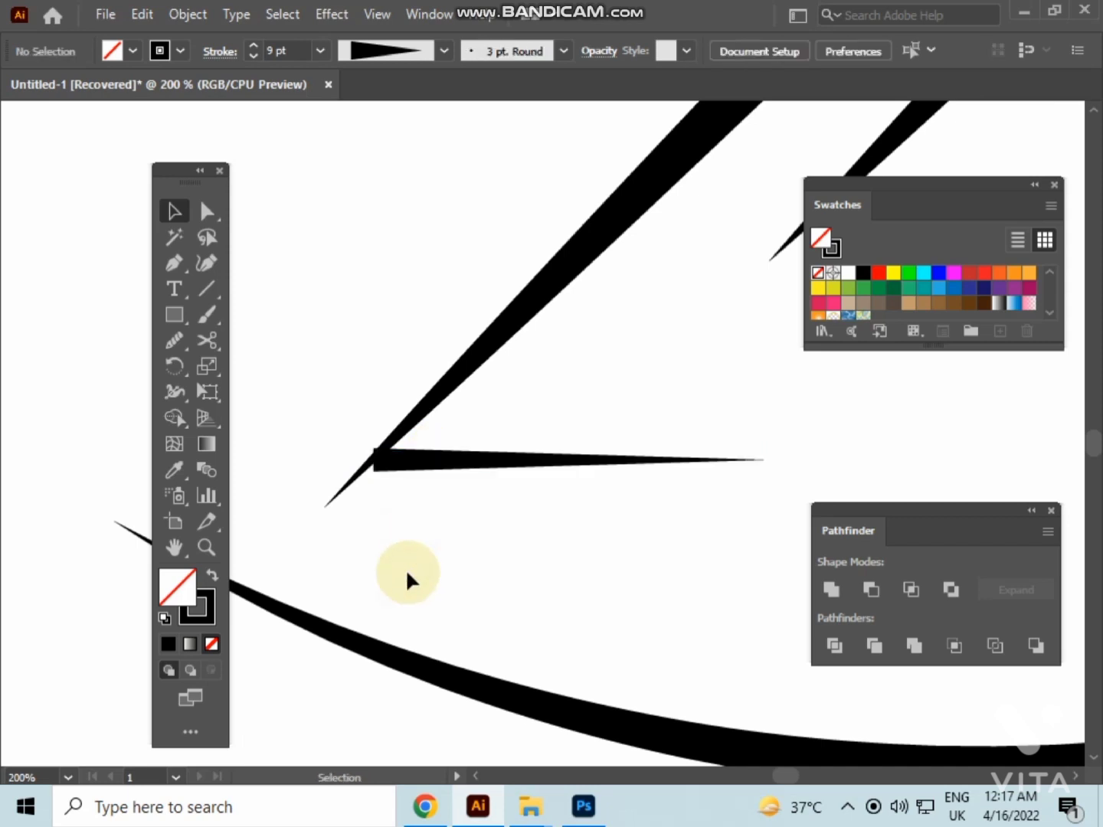
# Expand the roof strokes and tapered line into filled shapes
pyautogui.scroll(-2, 410, 571)
pyautogui.moveTo(498, 560); pyautogui.dragTo(283, 525)
pyautogui.moveTo(447, 487); pyautogui.dragTo(578, 486)
pyautogui.click(330, 474)
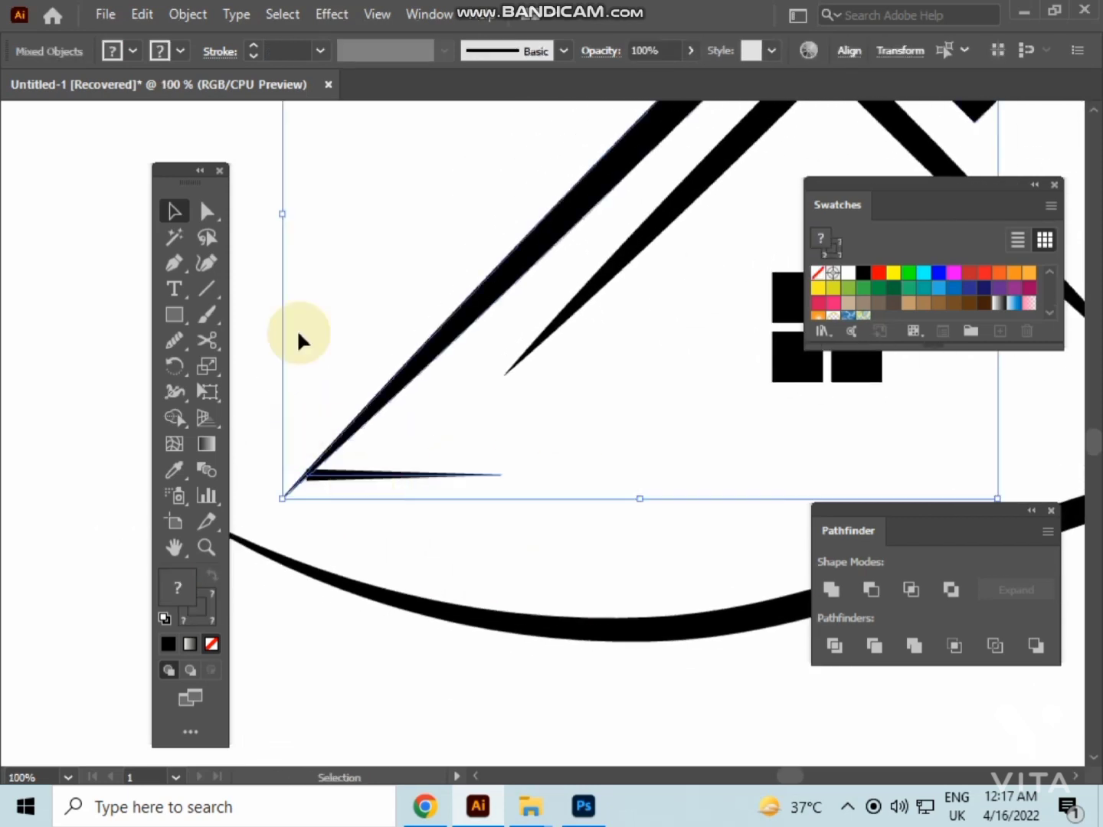
pyautogui.click(184, 17)
pyautogui.click(324, 480)
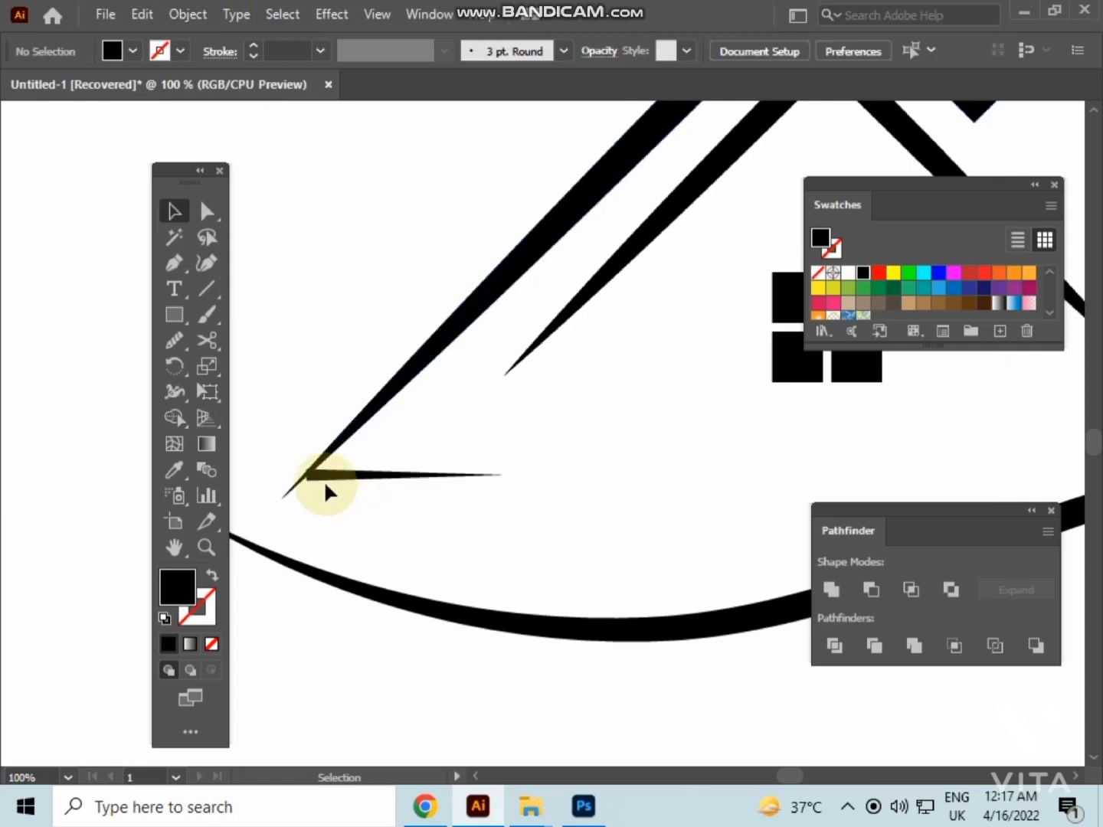
# Pull the tapered bar's left corner points onto the roof edge
pyautogui.scroll(4, 324, 479)
pyautogui.scroll(2, 325, 478)
pyautogui.moveTo(520, 485); pyautogui.dragTo(609, 485)
pyautogui.click(438, 420)
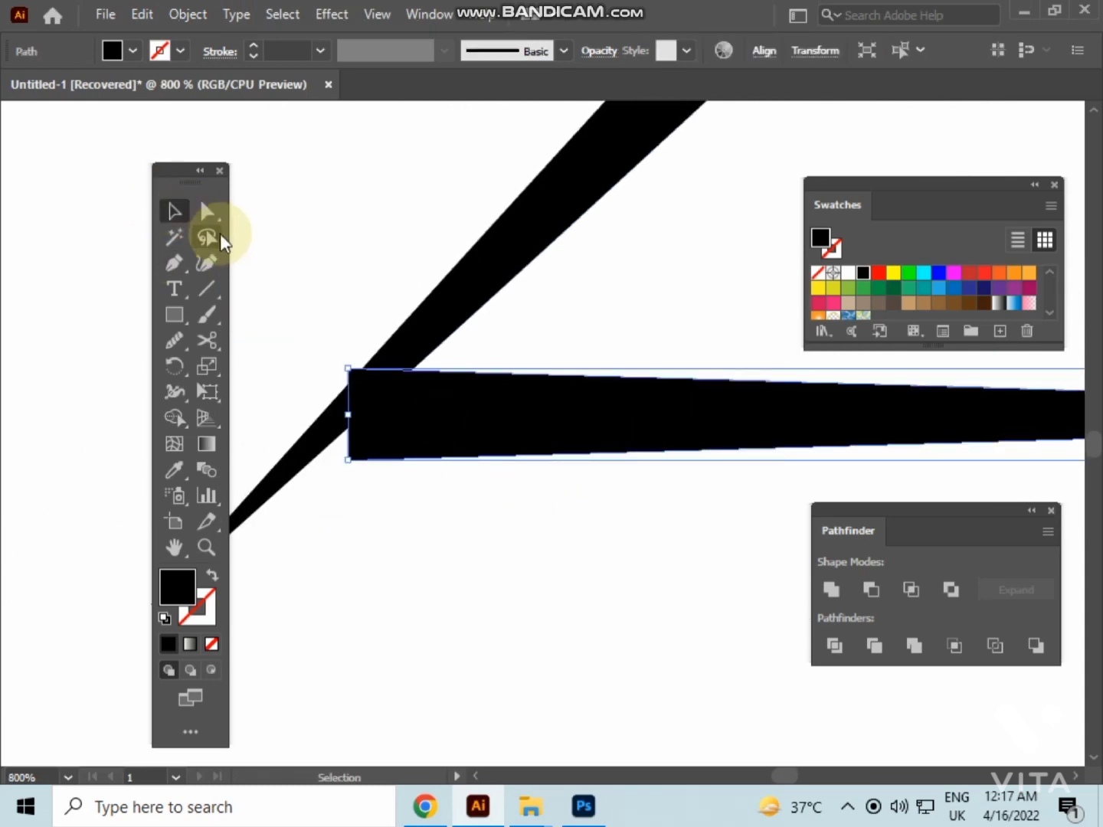
pyautogui.click(207, 211)
pyautogui.click(349, 369)
pyautogui.moveTo(349, 369); pyautogui.dragTo(371, 360)
pyautogui.click(357, 468)
pyautogui.moveTo(348, 459); pyautogui.dragTo(328, 447)
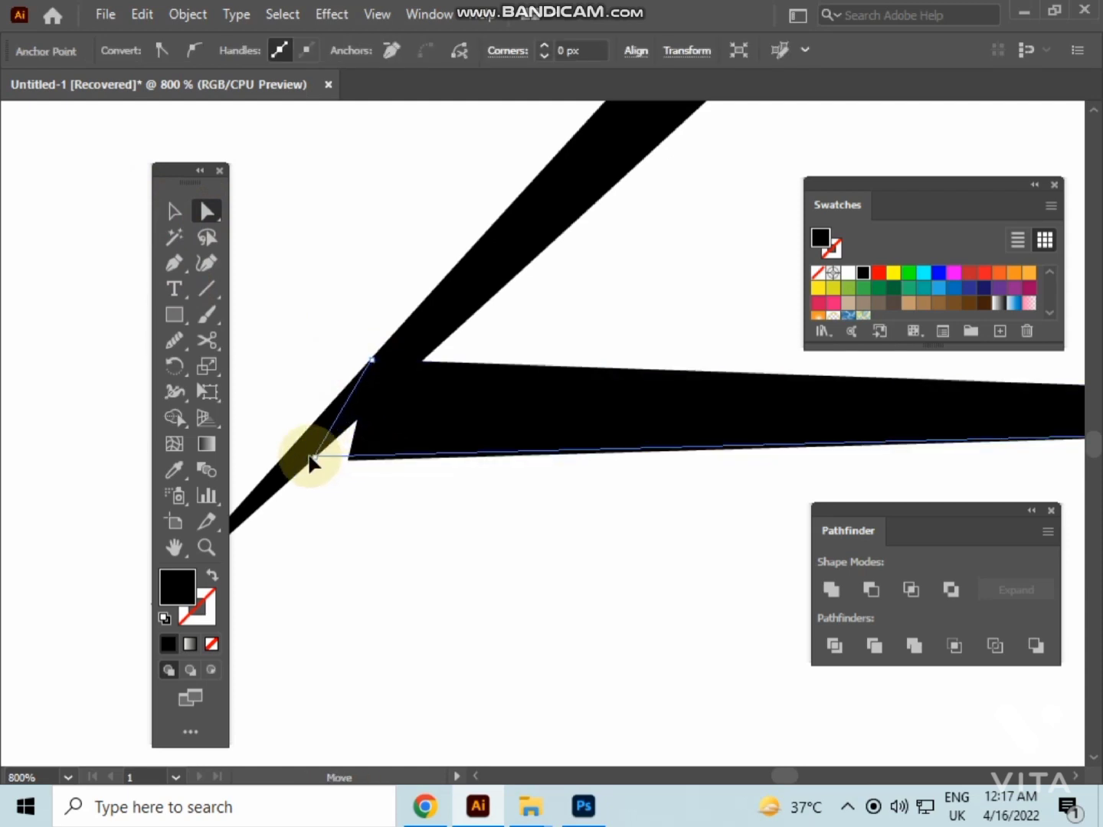
pyautogui.click(389, 493)
pyautogui.click(307, 459)
pyautogui.click(355, 497)
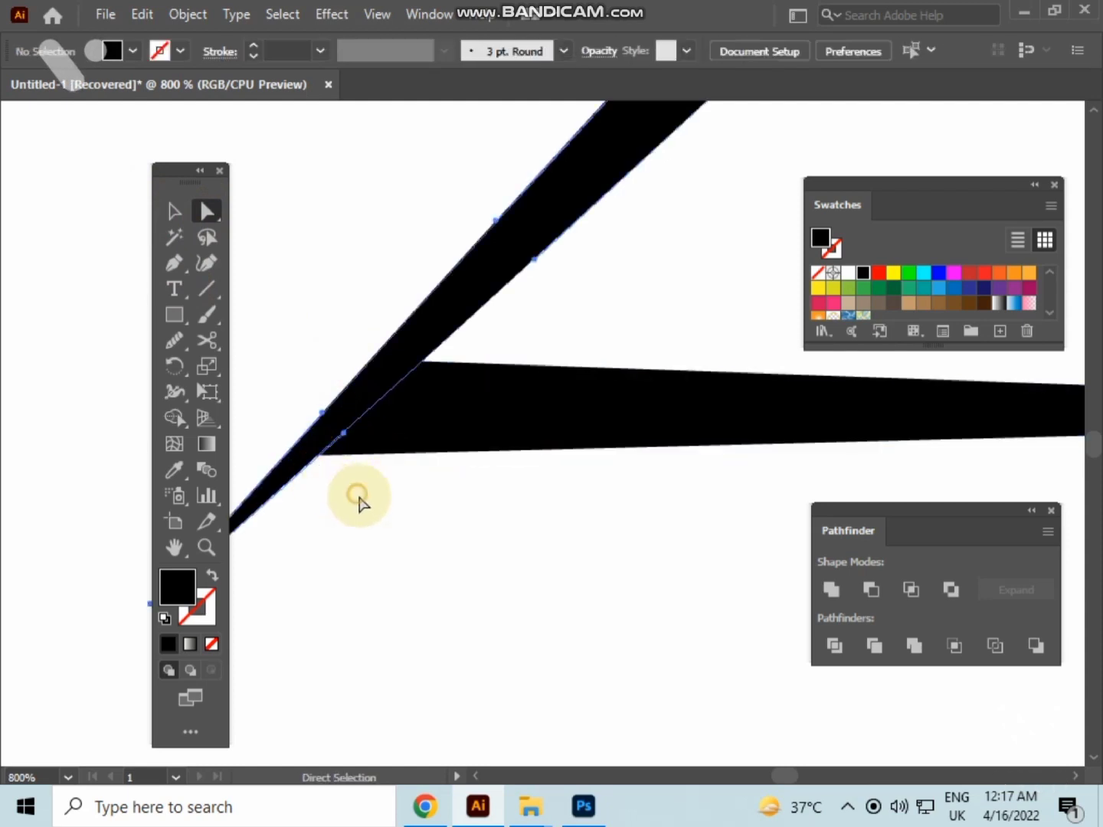
pyautogui.keyDown('alt'); pyautogui.scroll(-2, 355, 491); pyautogui.keyUp('alt')
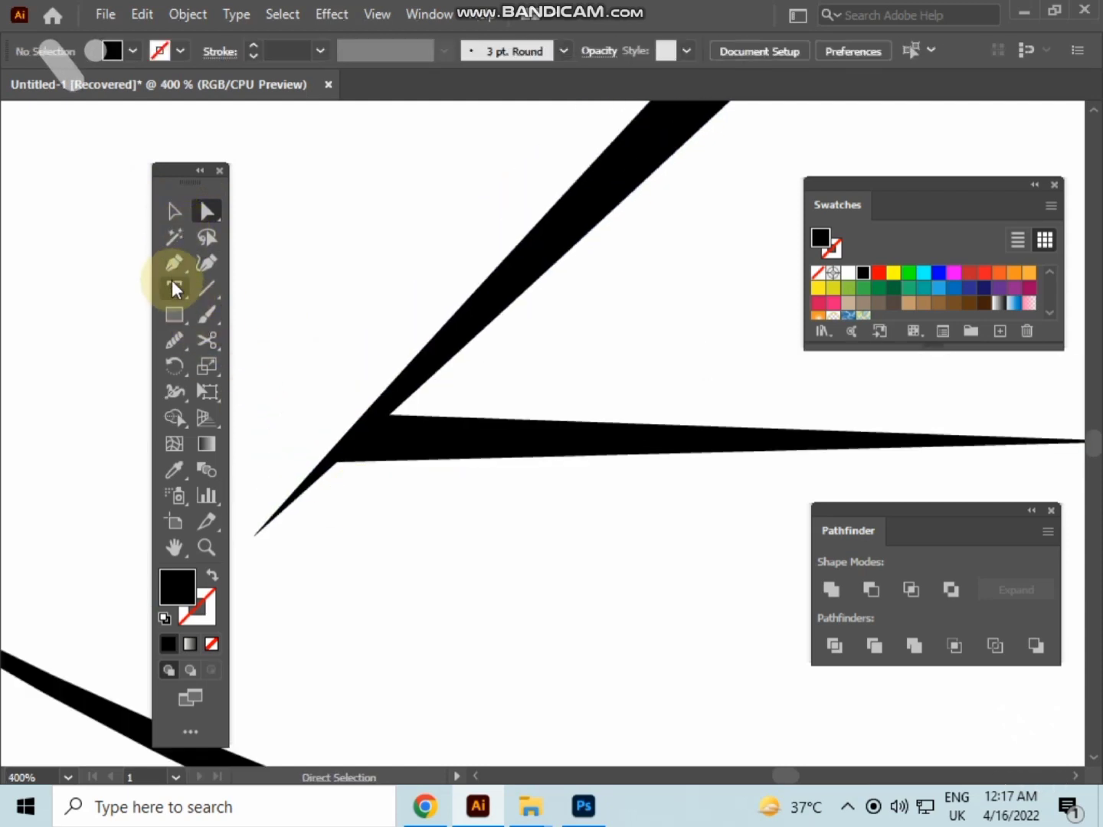
# Draw a cutting line at the join and erase the narrow tip below it with Shape Builder
pyautogui.click(173, 266)
pyautogui.keyDown('alt'); pyautogui.scroll(2, 311, 406); pyautogui.keyUp('alt')
pyautogui.click(376, 523)
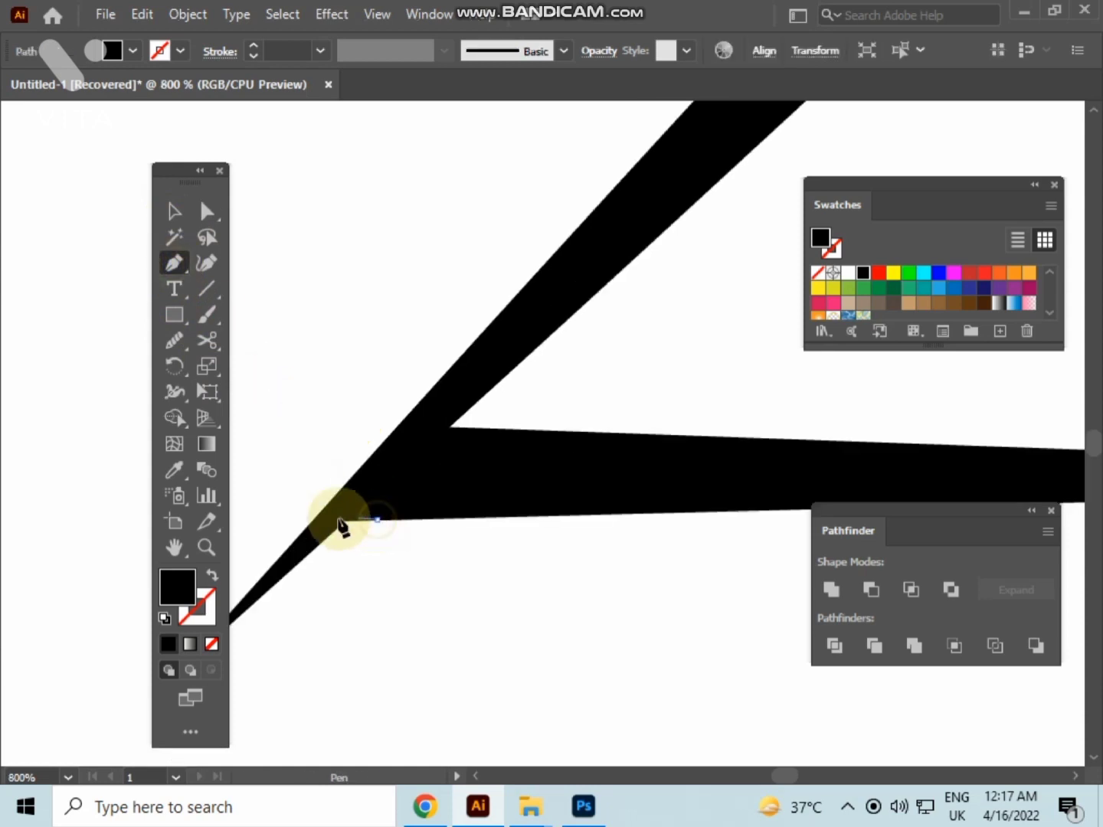
pyautogui.click(286, 521)
pyautogui.click(174, 210)
pyautogui.scroll(-1, 426, 493)
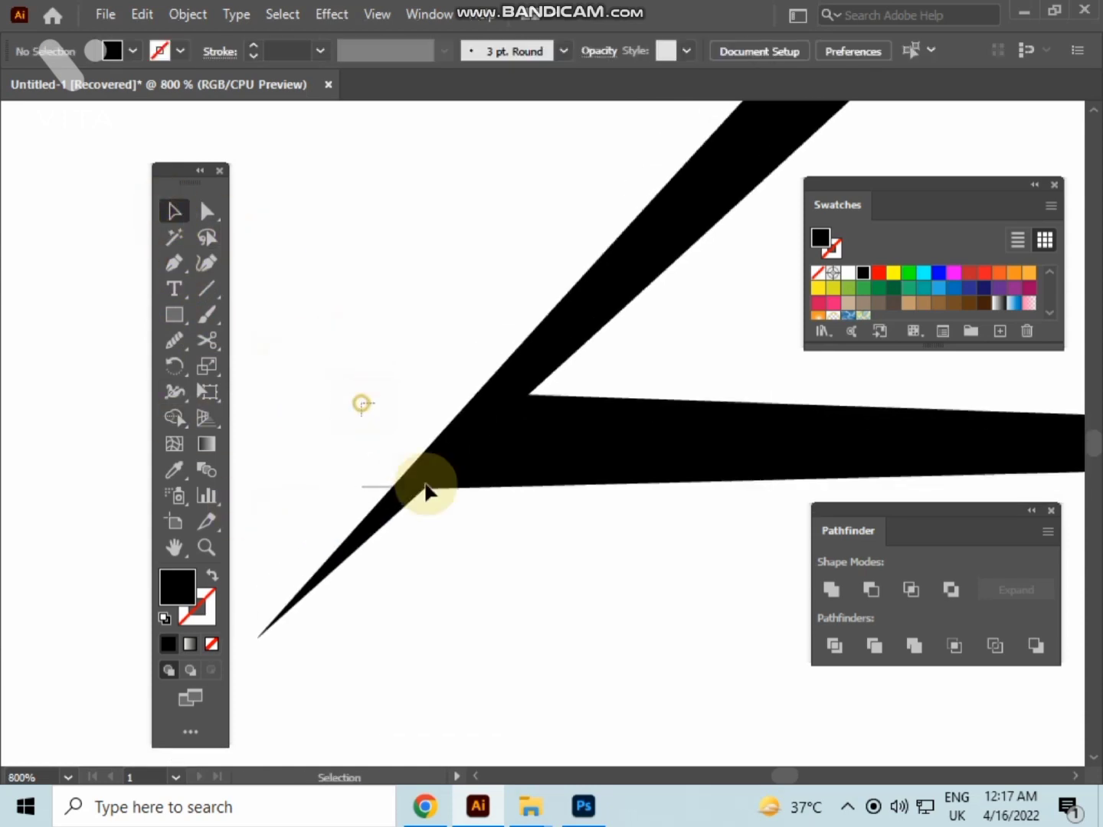
pyautogui.moveTo(426, 493); pyautogui.dragTo(149, 345)
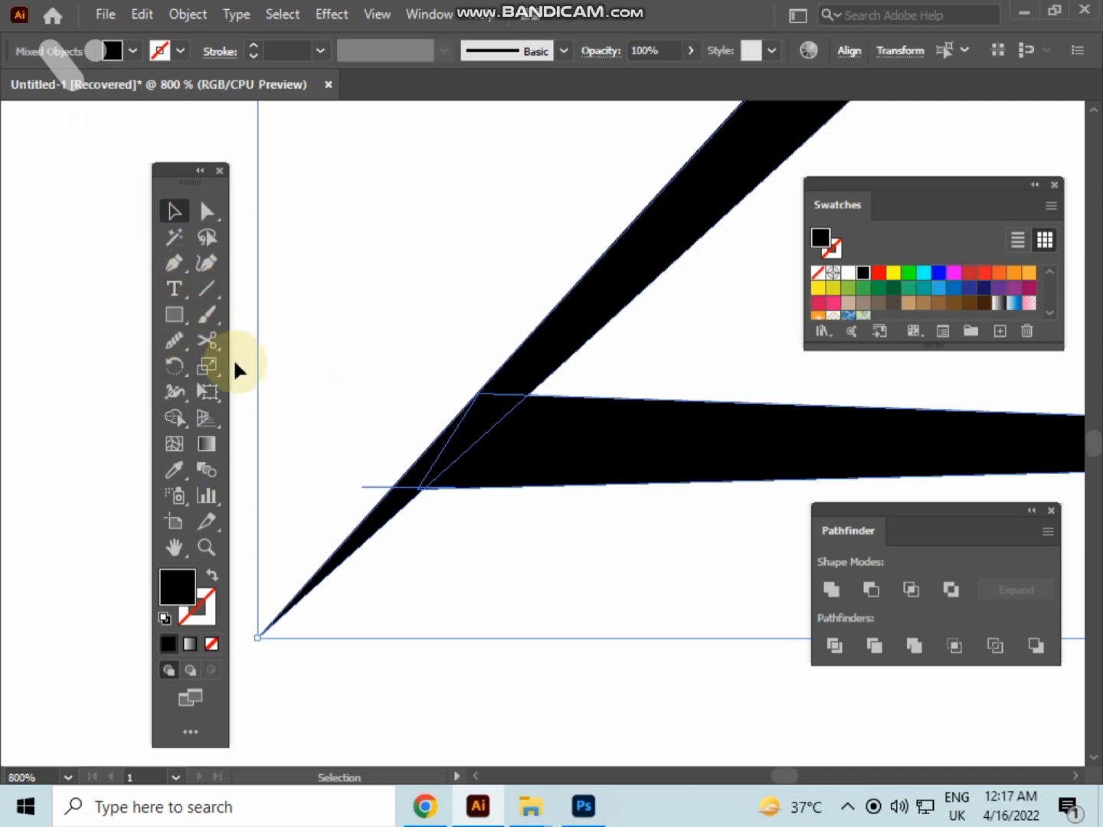
pyautogui.click(176, 419)
pyautogui.keyDown('alt'); pyautogui.click(353, 546); pyautogui.keyUp('alt')
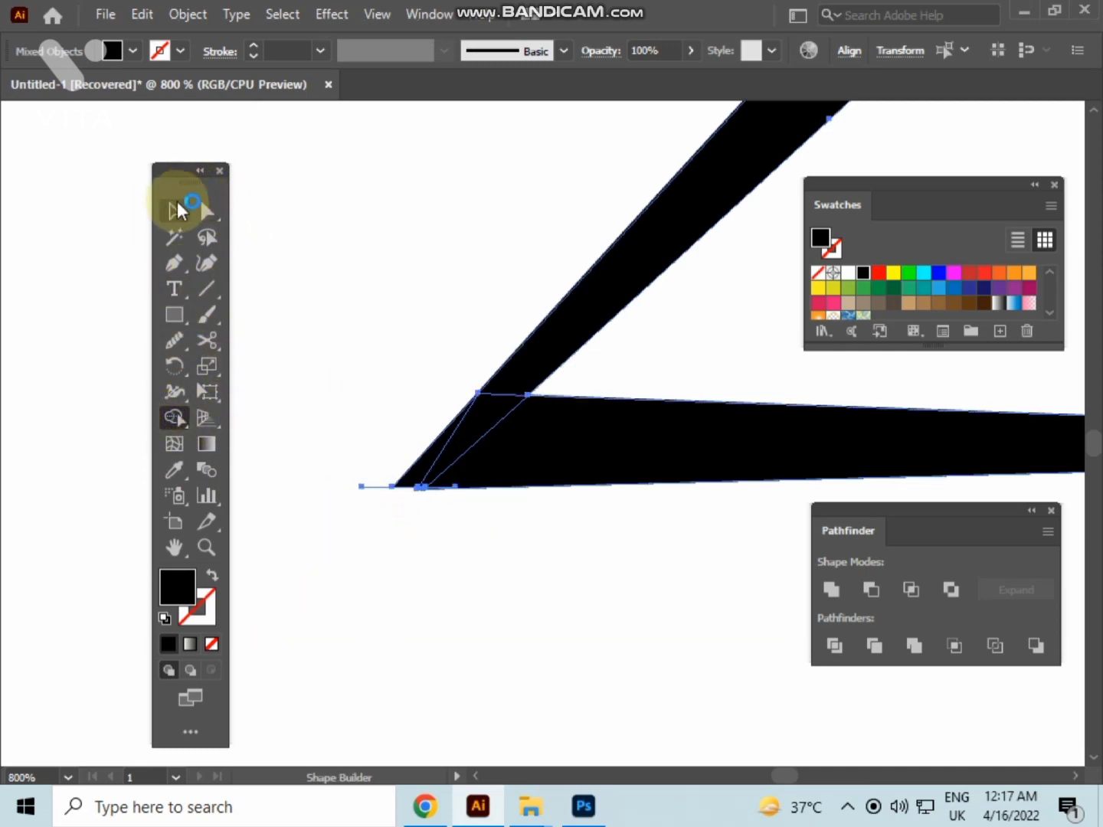
pyautogui.click(174, 210)
# Move the bar's corner point up to close the gap, then deselect
pyautogui.moveTo(325, 437); pyautogui.dragTo(379, 524)
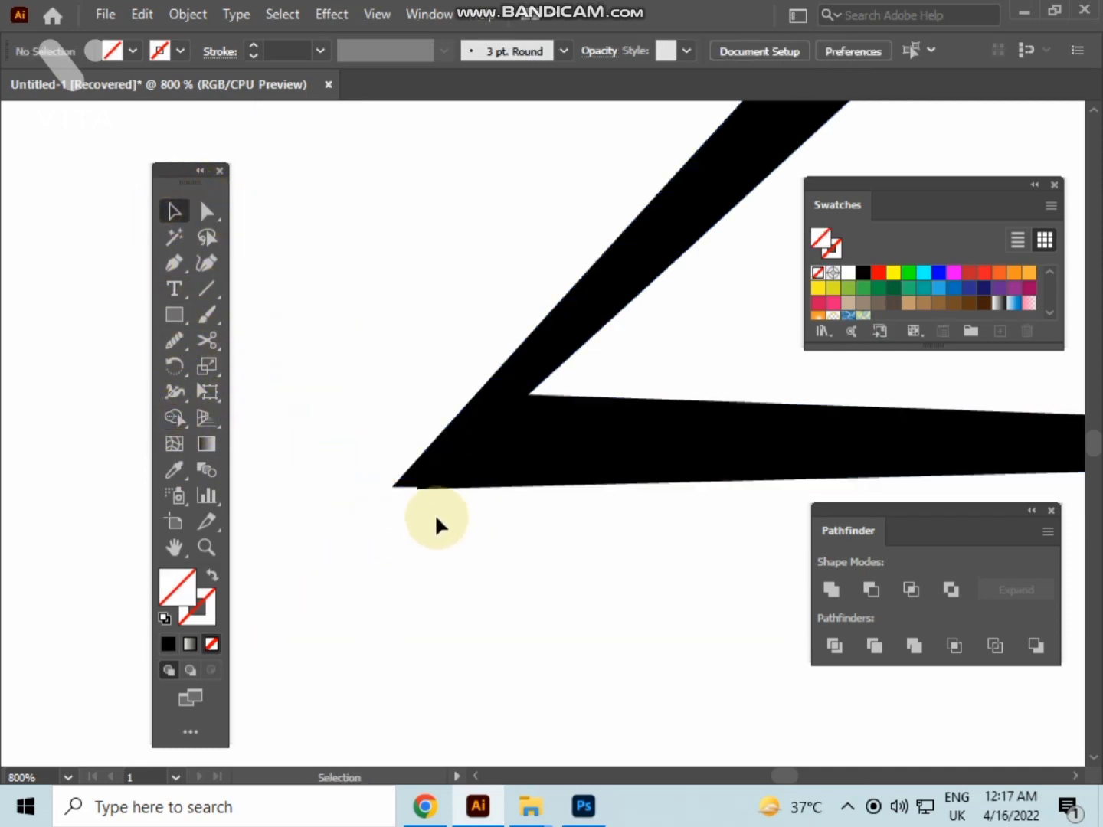
pyautogui.click(420, 483)
pyautogui.scroll(5, 431, 507)
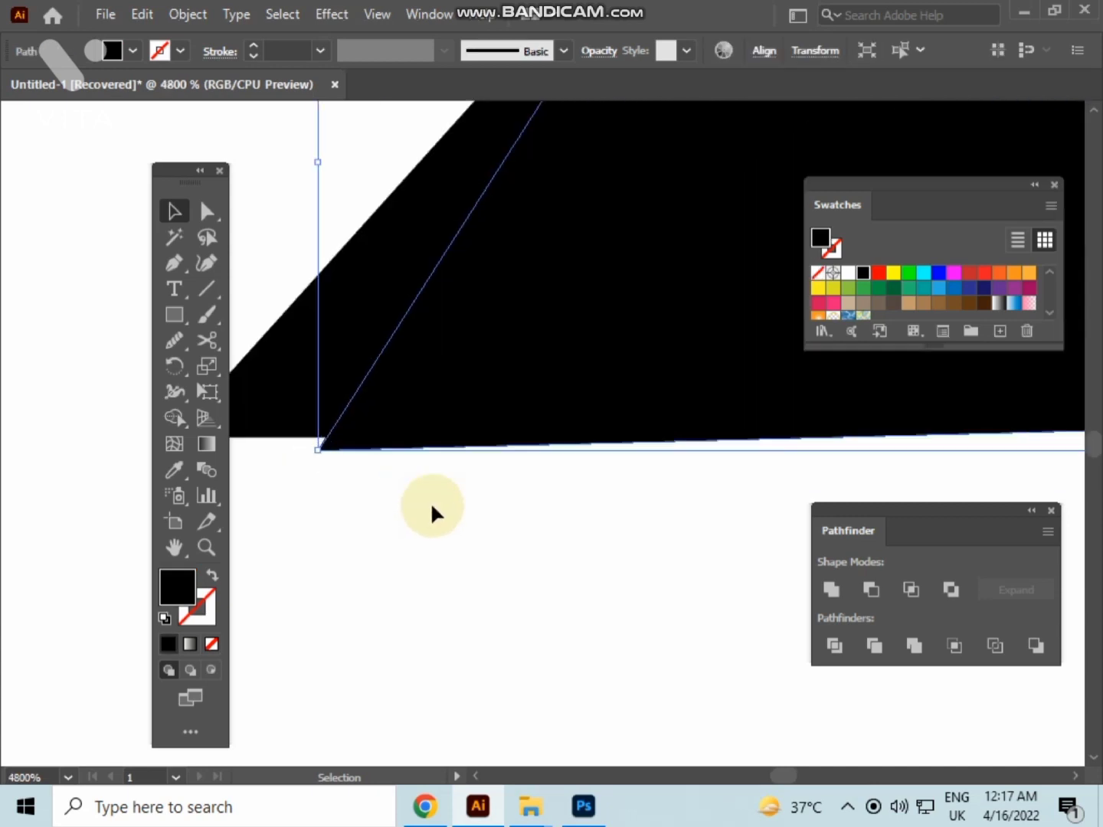
pyautogui.click(205, 210)
pyautogui.moveTo(318, 445)
pyautogui.mouseDown()
pyautogui.moveTo(317, 431)
pyautogui.moveTo(375, 478)
pyautogui.mouseUp()
pyautogui.click(340, 477)
pyautogui.click(375, 475)
pyautogui.scroll(-4, 377, 472)
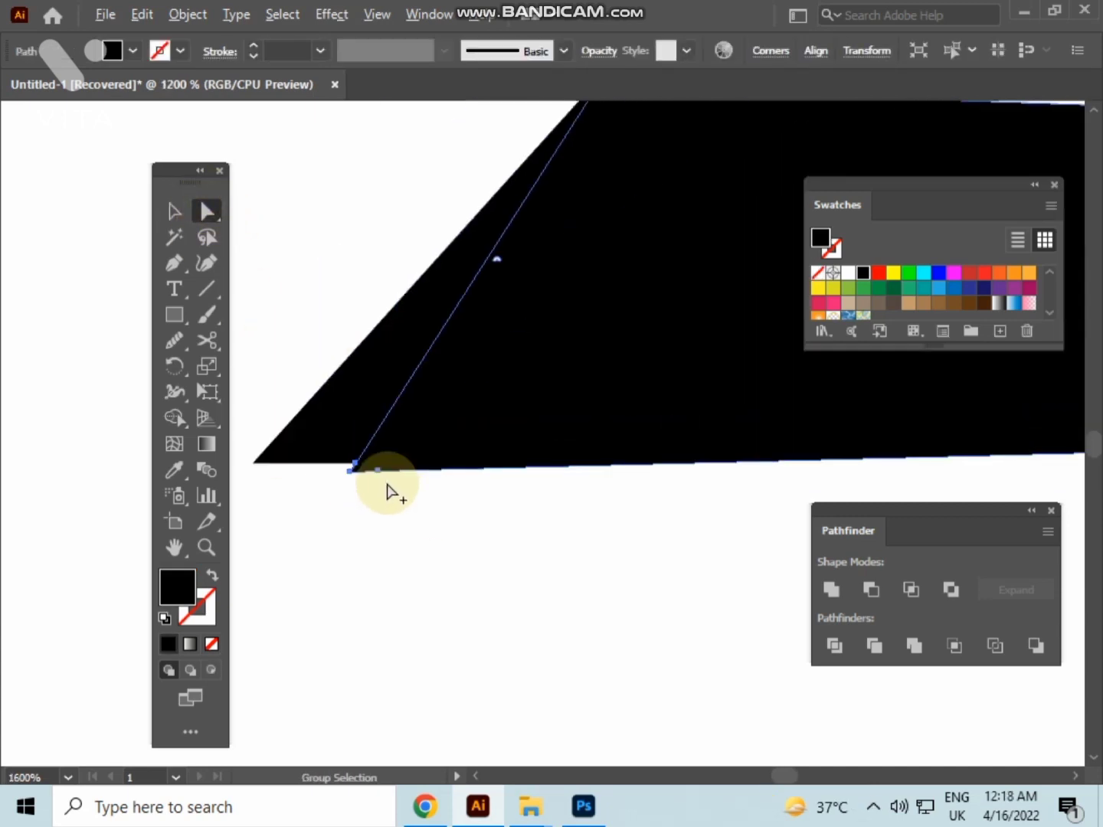
pyautogui.scroll(-3, 390, 486)
pyautogui.click(174, 211)
pyautogui.scroll(-3, 313, 242)
pyautogui.click(335, 254)
pyautogui.scroll(-2, 335, 257)
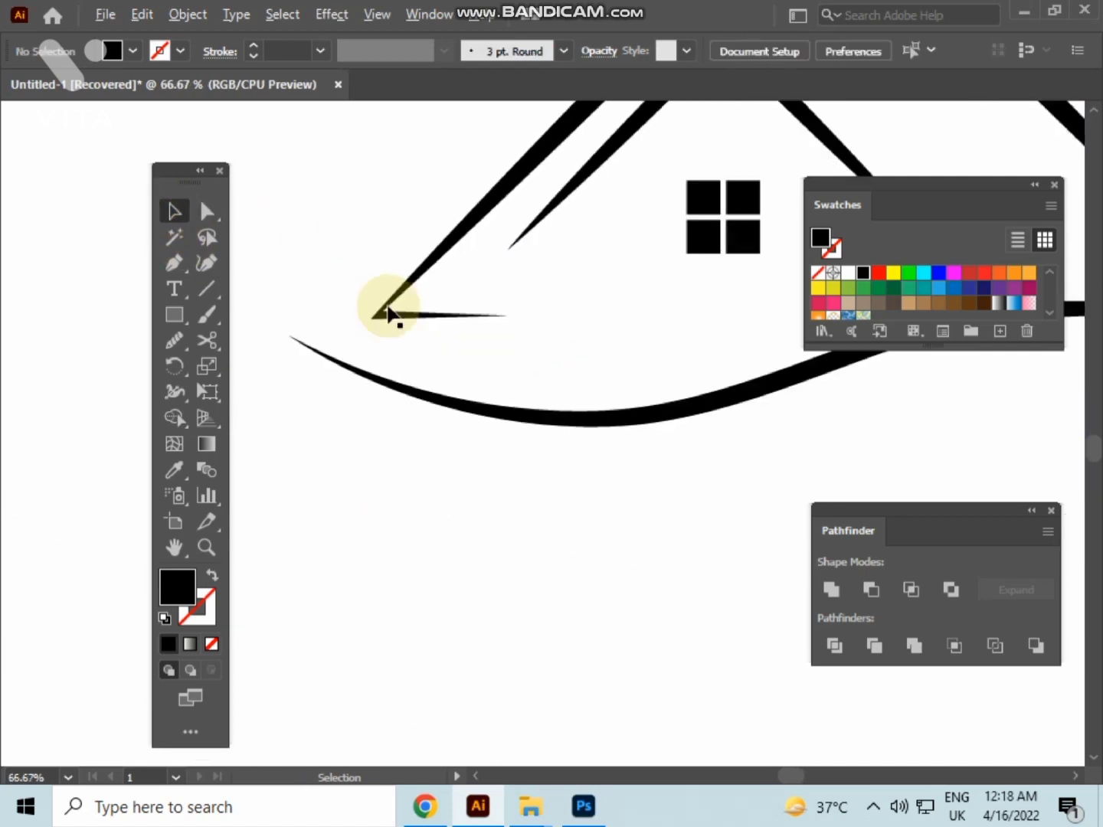
# Replace the placeholder text below the logo with 'Home Construction'
pyautogui.scroll(-3, 345, 418)
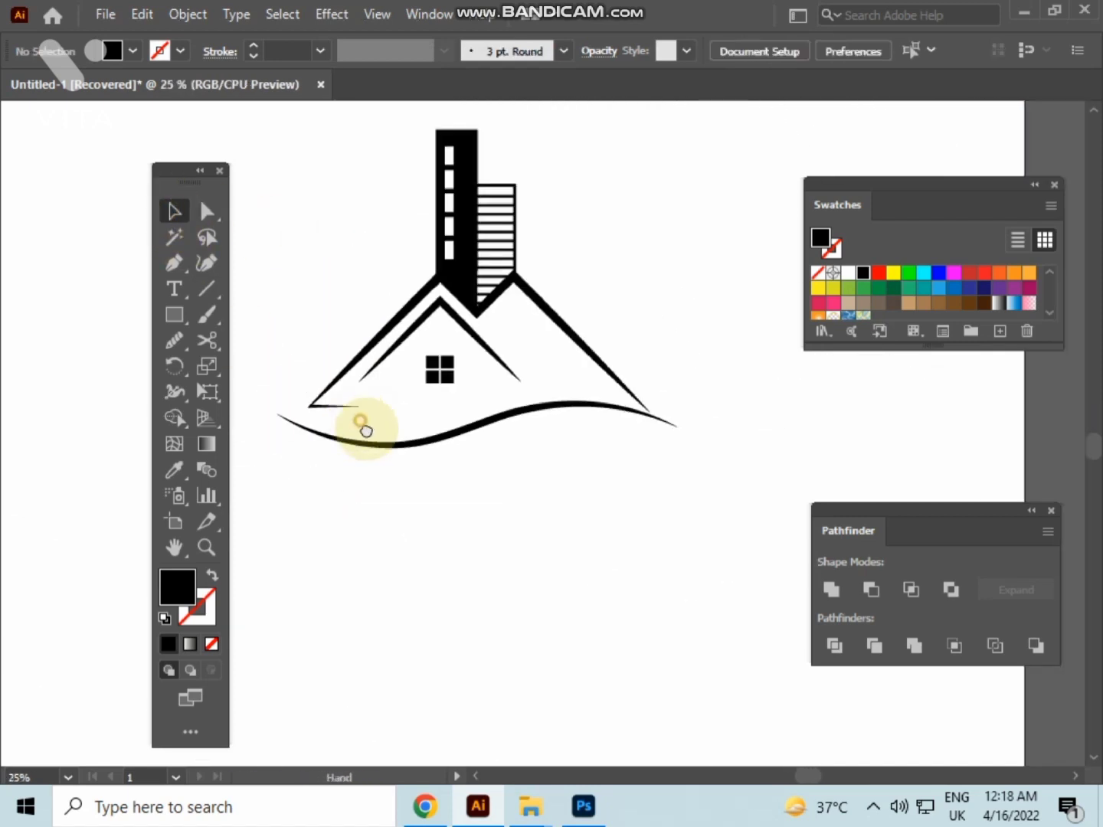
pyautogui.click(169, 295)
pyautogui.click(343, 562)
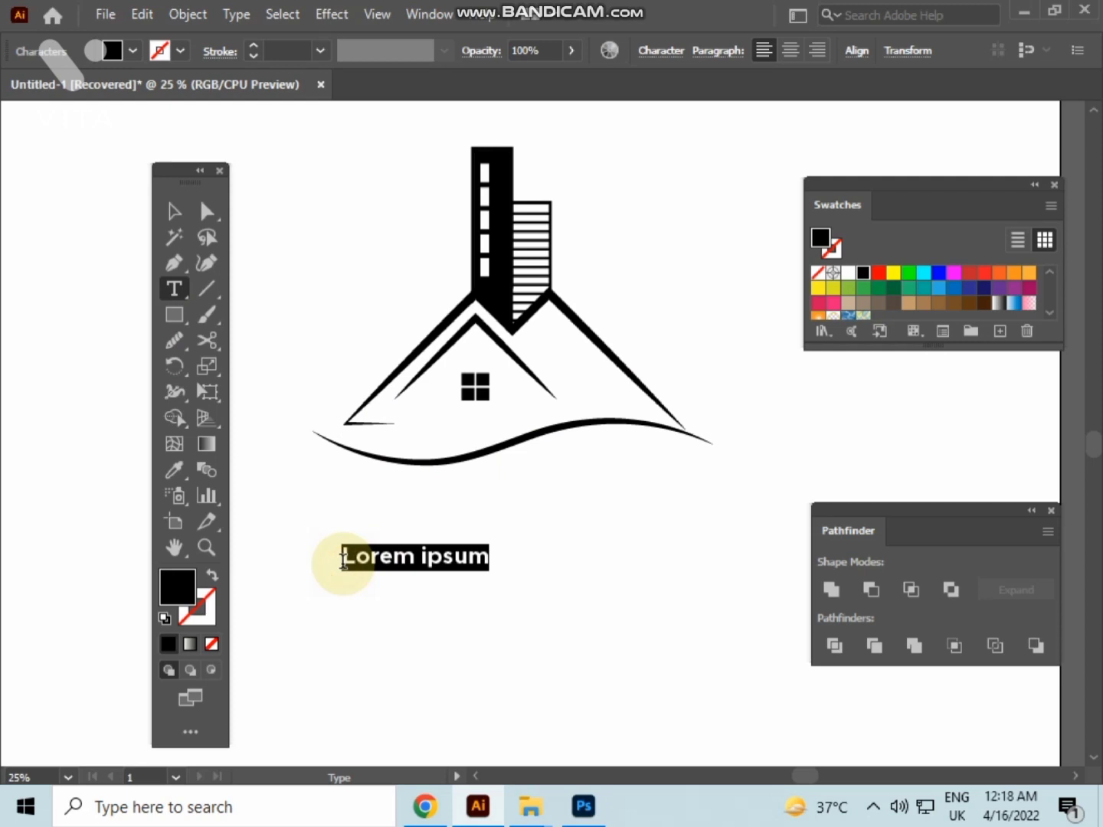
pyautogui.press('BackSpace')
pyautogui.write('Home Constructio')
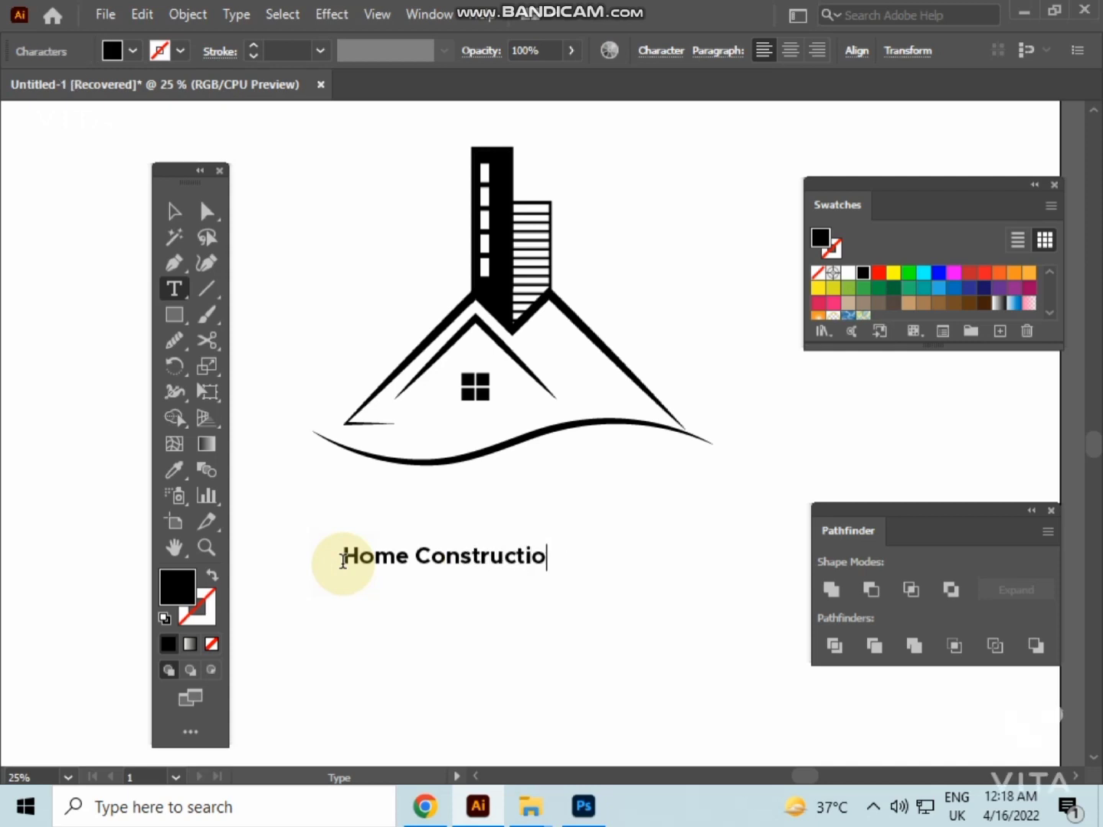
pyautogui.write('n')
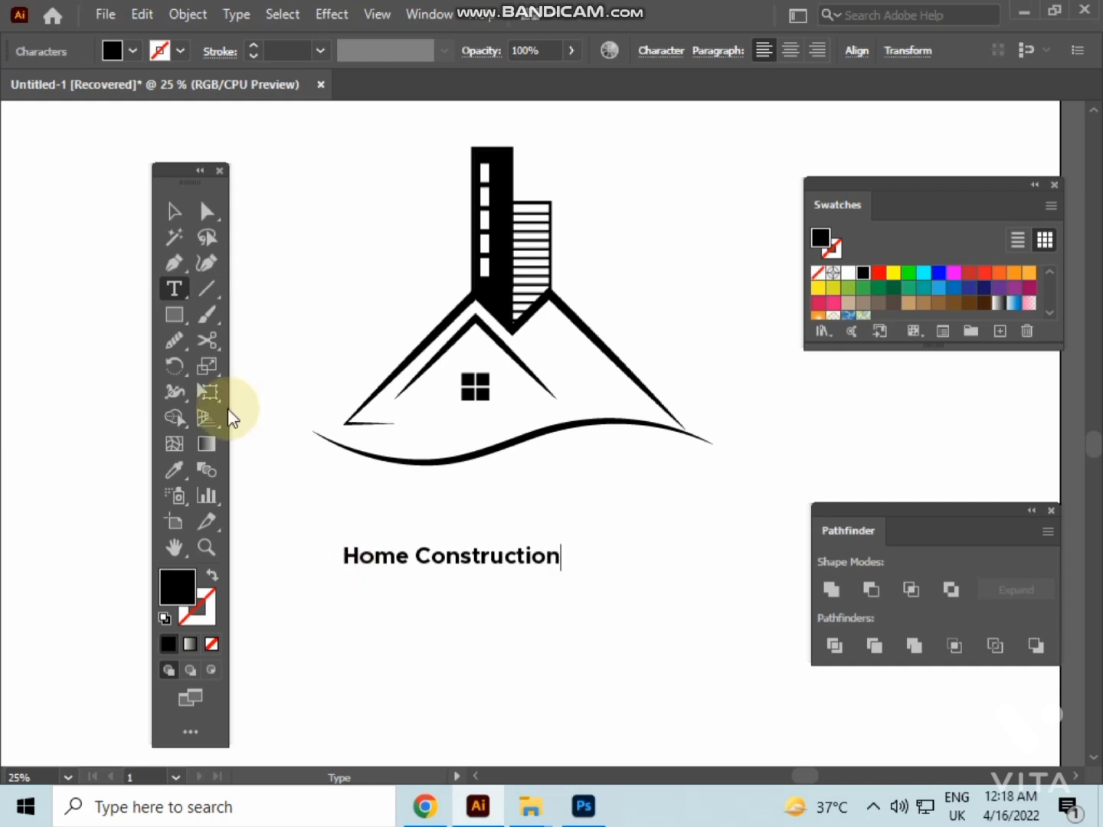
pyautogui.click(174, 210)
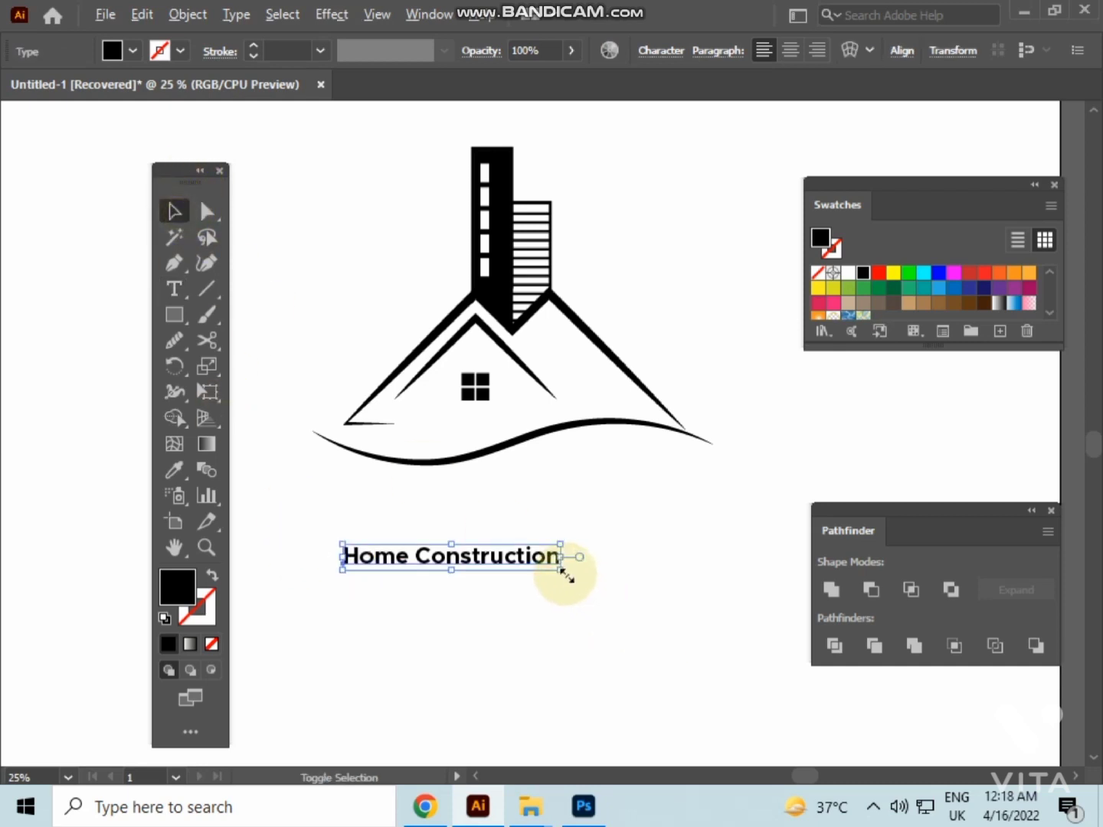
# Enlarge the Home Construction text and move it up under the swoosh
pyautogui.moveTo(561, 569); pyautogui.dragTo(693, 580)
pyautogui.moveTo(511, 558); pyautogui.dragTo(566, 502)
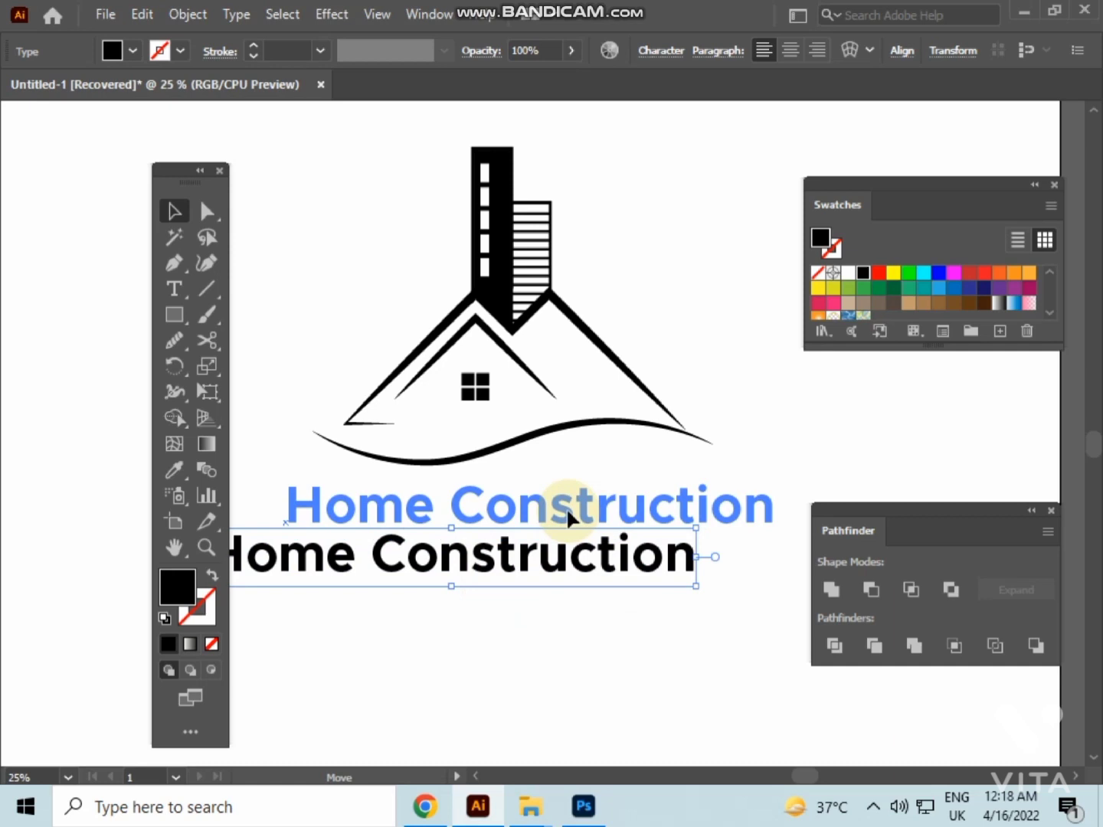
pyautogui.click(610, 611)
pyautogui.scroll(-1, 609, 603)
pyautogui.moveTo(609, 602); pyautogui.dragTo(608, 623)
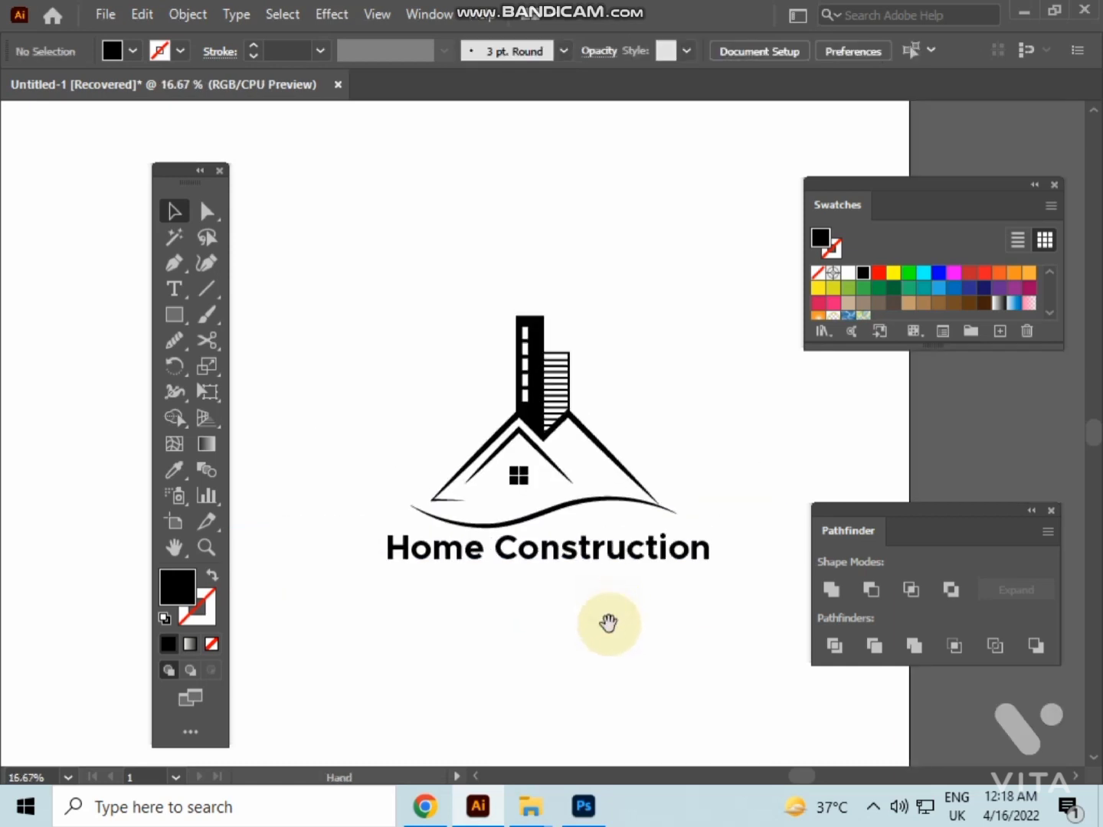
# Copy the window up beside the right roof slope and shrink it
pyautogui.scroll(1, 519, 472)
pyautogui.scroll(2, 535, 515)
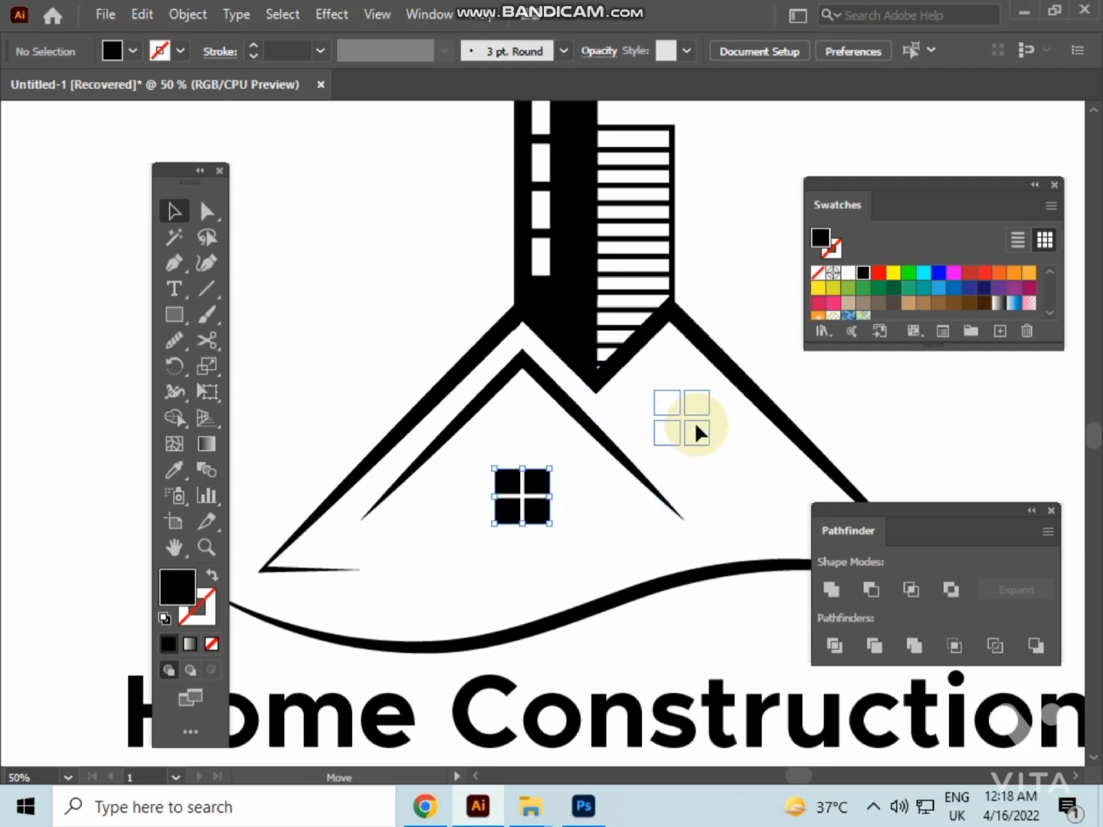
pyautogui.moveTo(704, 435); pyautogui.dragTo(700, 431)
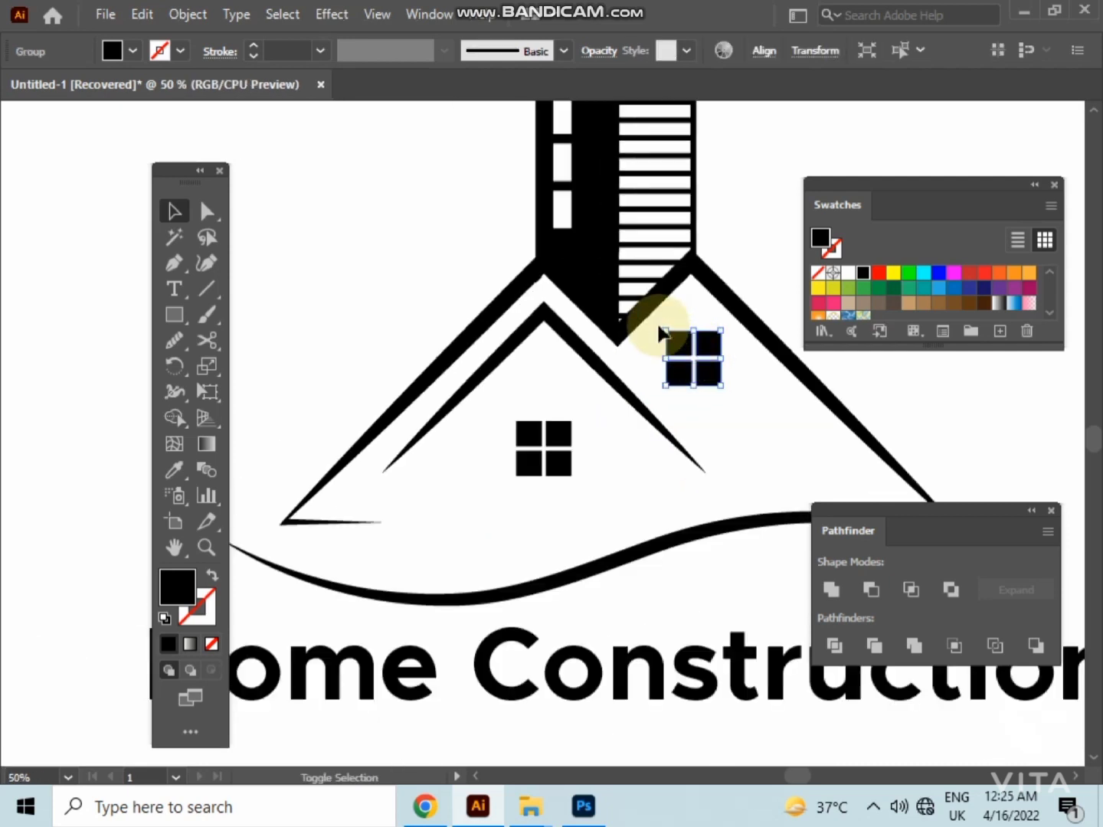
pyautogui.moveTo(664, 327); pyautogui.dragTo(674, 339)
pyautogui.click(820, 382)
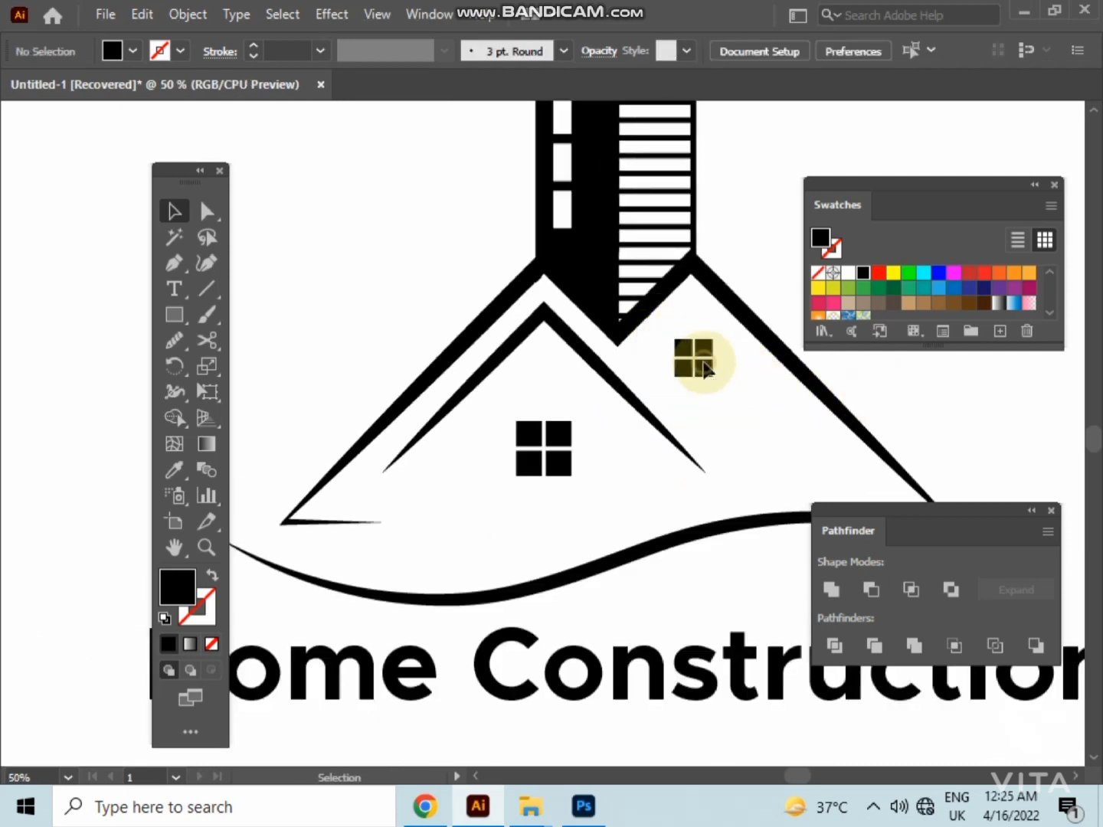
pyautogui.click(703, 371)
pyautogui.click(761, 381)
pyautogui.scroll(-1, 762, 382)
pyautogui.scroll(-1, 762, 383)
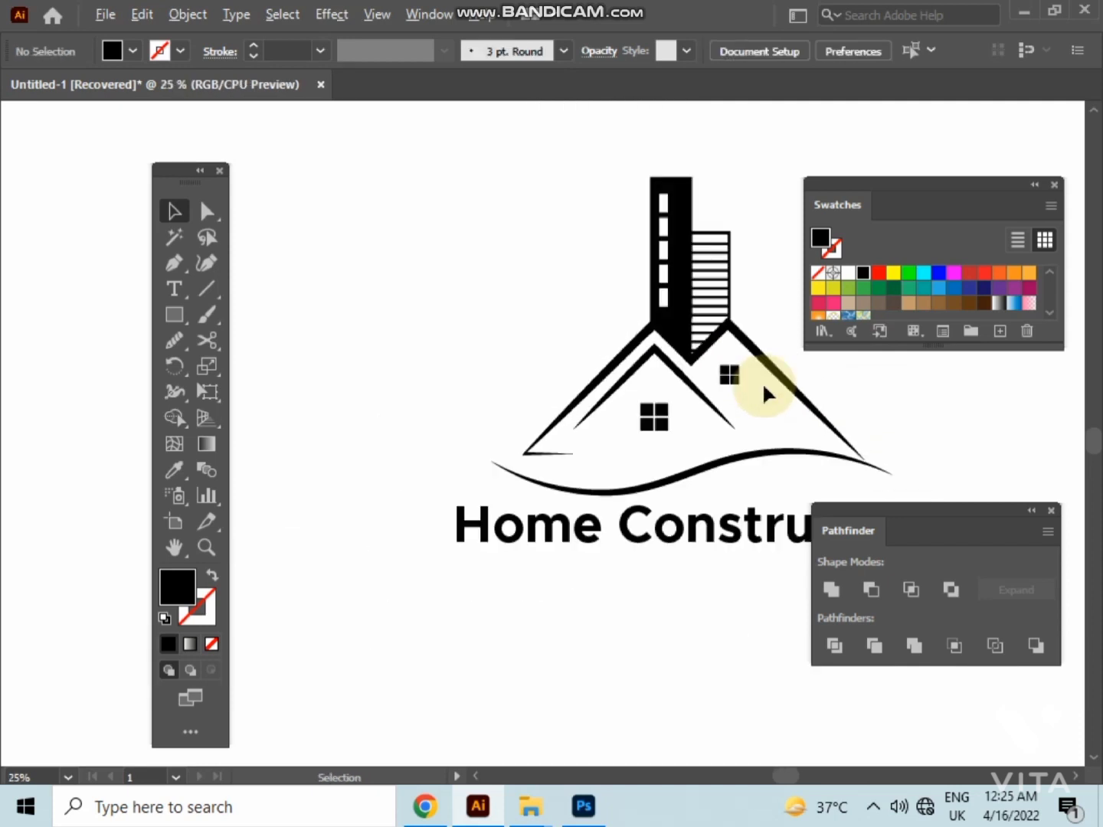
pyautogui.scroll(-1, 763, 382)
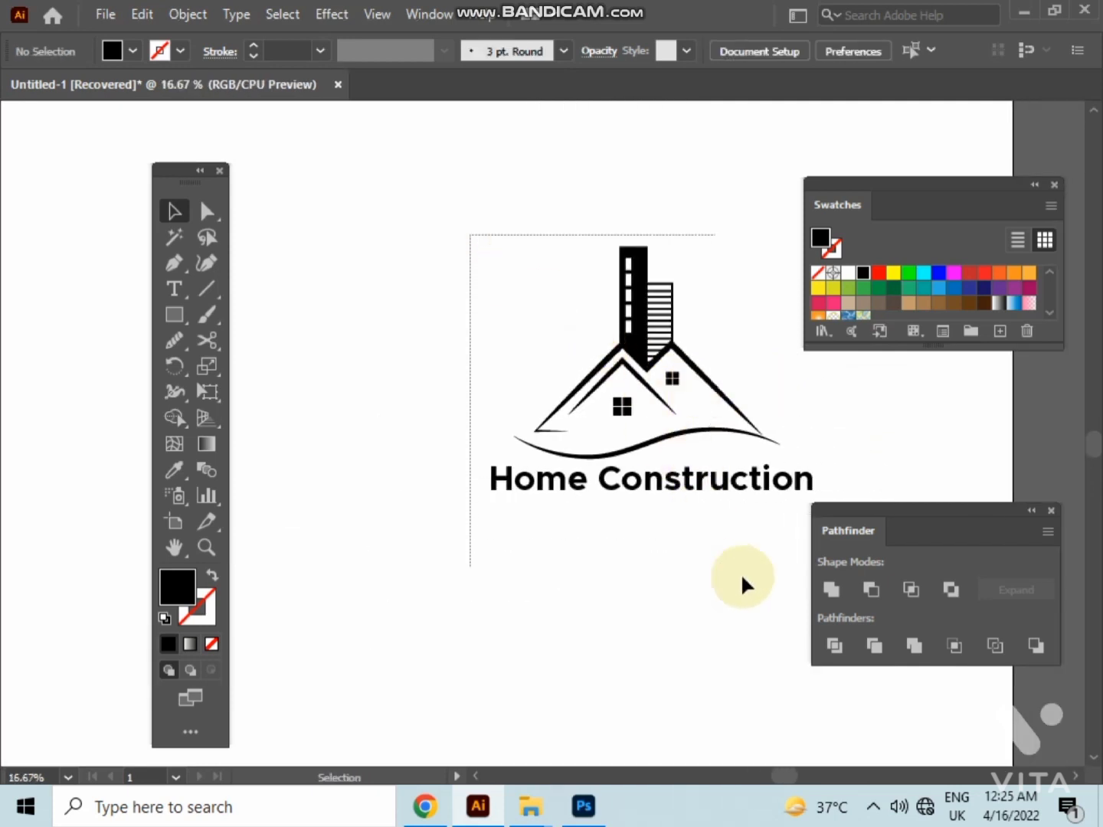
# Expand the whole logo's appearance into filled shapes
pyautogui.moveTo(741, 574); pyautogui.dragTo(744, 573)
pyautogui.click(879, 278)
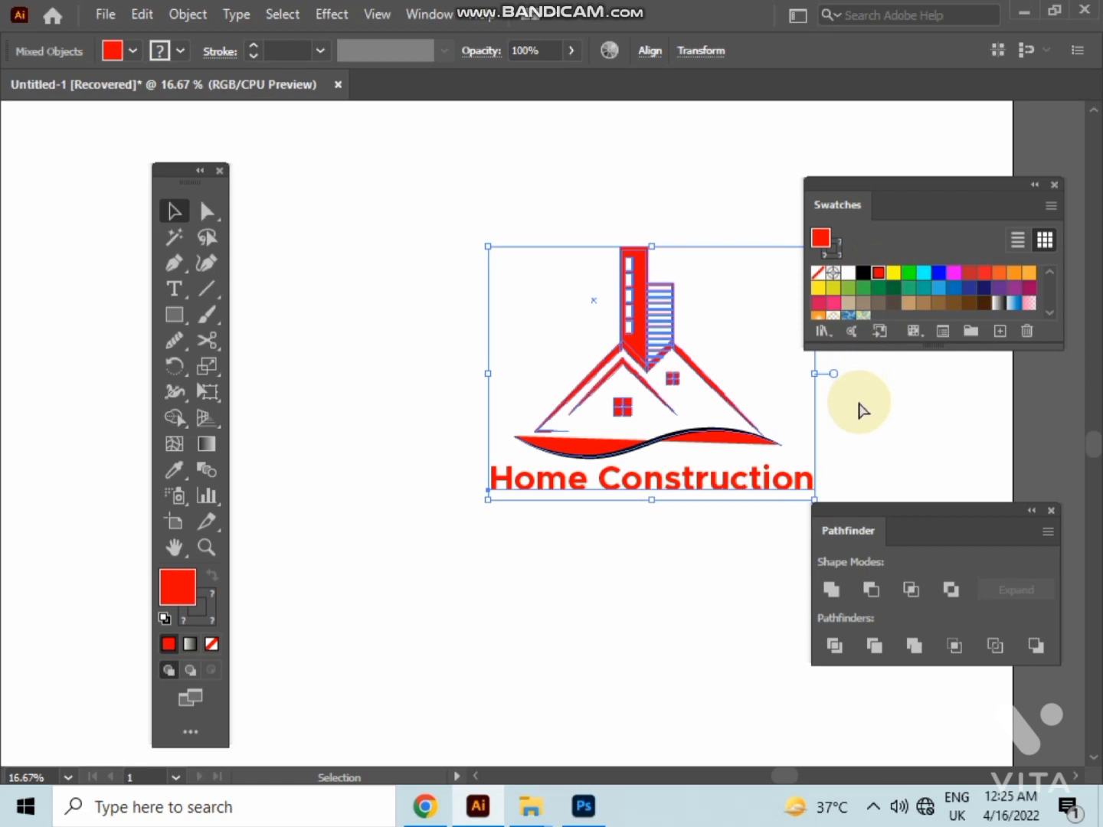
pyautogui.hotkey('ctrl', 'z')
pyautogui.click(568, 296)
pyautogui.moveTo(465, 218); pyautogui.dragTo(758, 548)
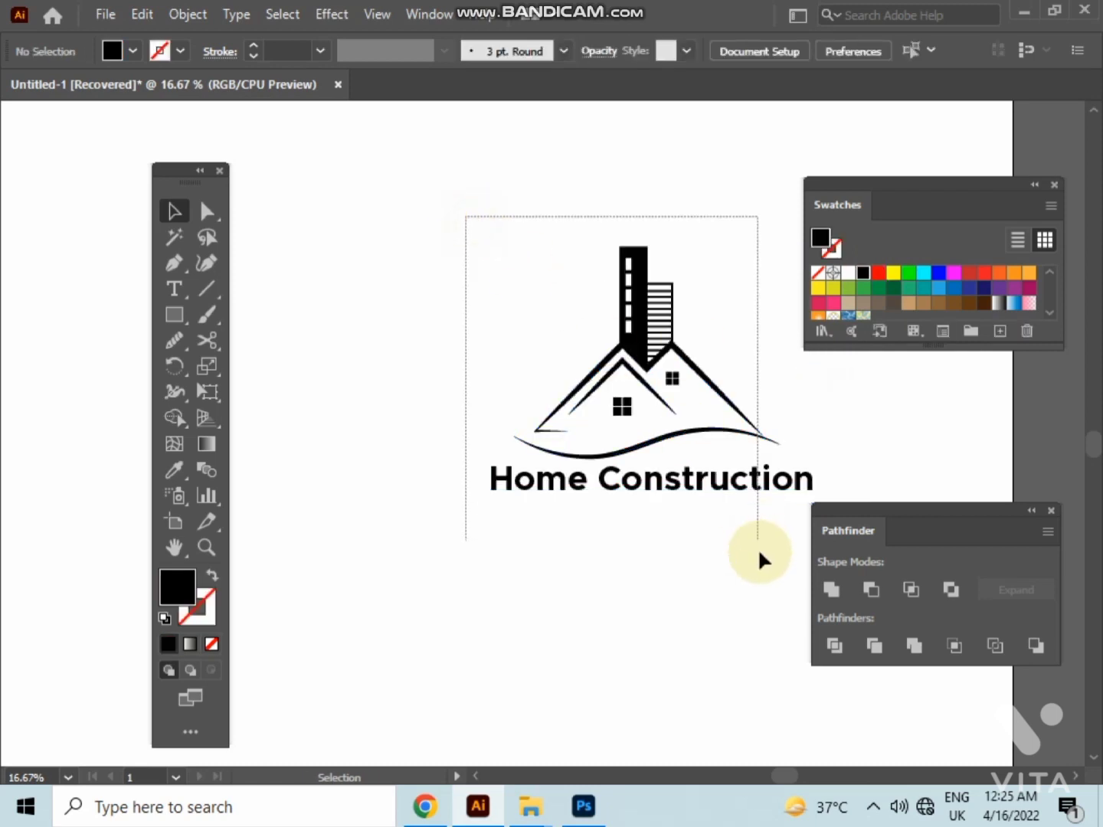
pyautogui.click(186, 13)
pyautogui.click(333, 286)
pyautogui.click(451, 292)
# Unite the logo pieces with Pathfinder and colour the merged shape red
pyautogui.moveTo(468, 227); pyautogui.dragTo(768, 582)
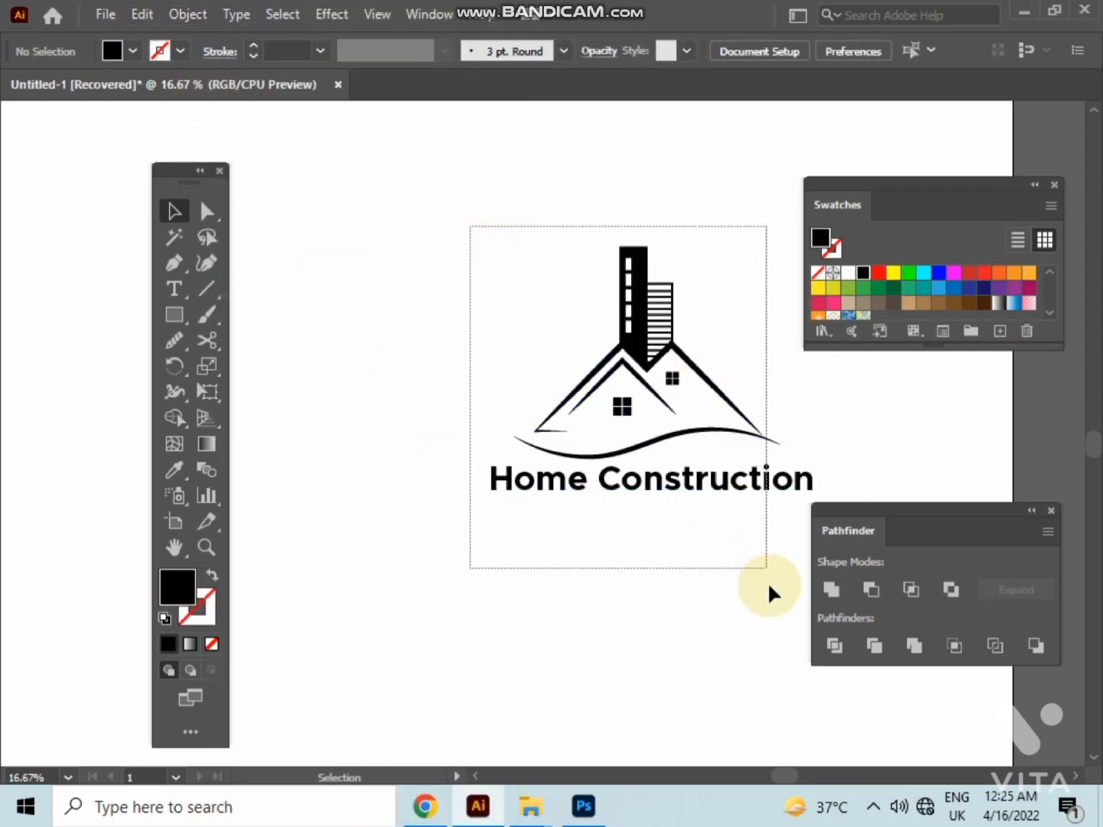
pyautogui.click(831, 590)
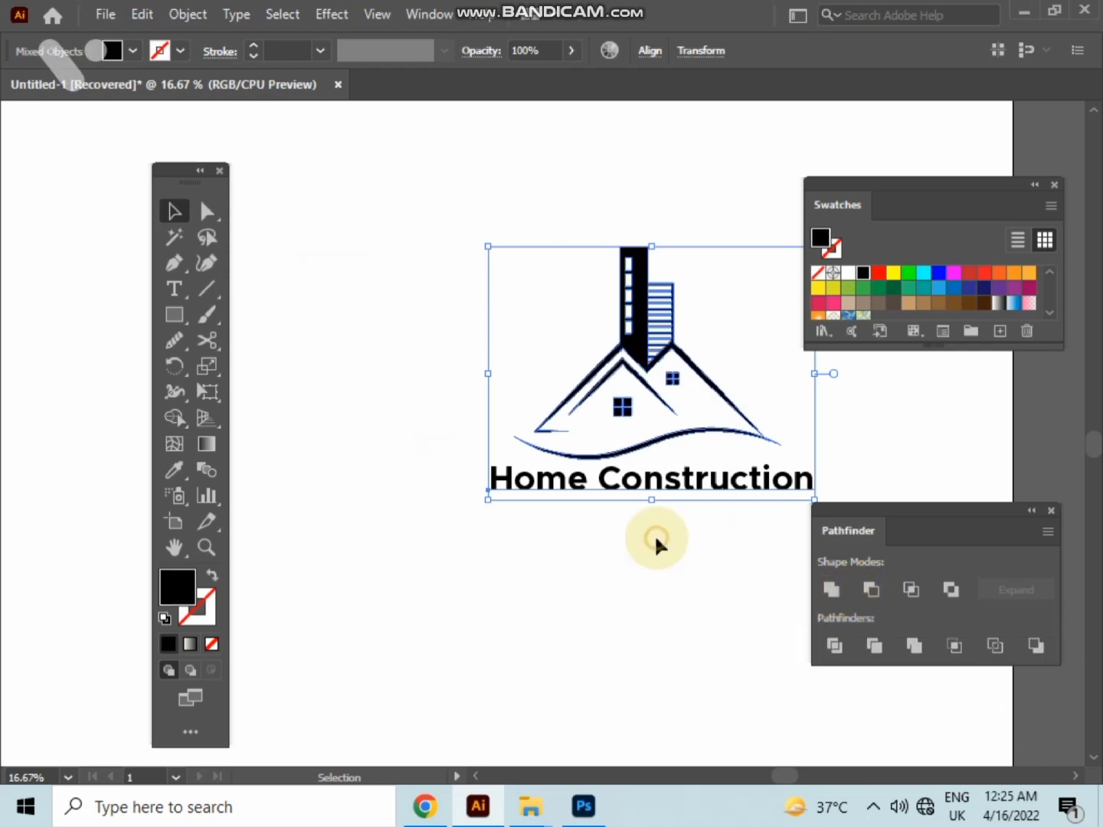
pyautogui.click(654, 534)
pyautogui.moveTo(544, 265); pyautogui.dragTo(731, 602)
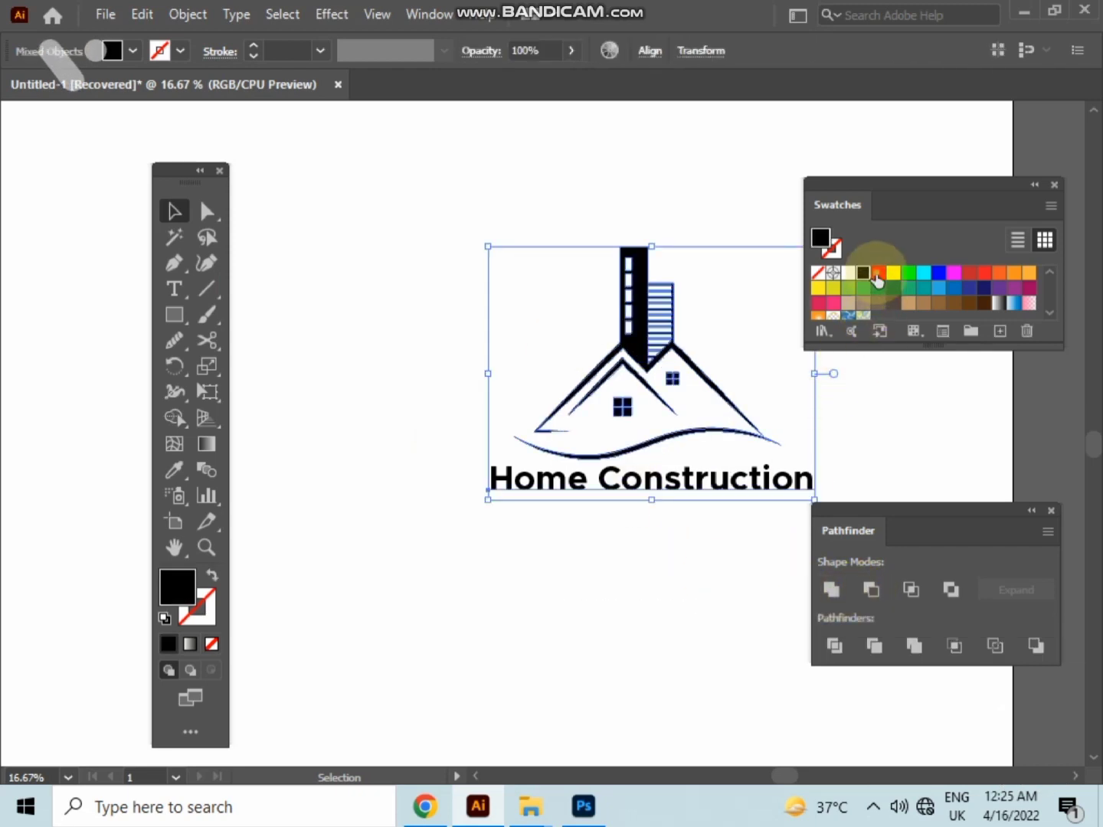
pyautogui.click(879, 274)
pyautogui.click(452, 298)
# Open '3d glass window logo mockup' from File Explorer in Photoshop
pyautogui.click(583, 806)
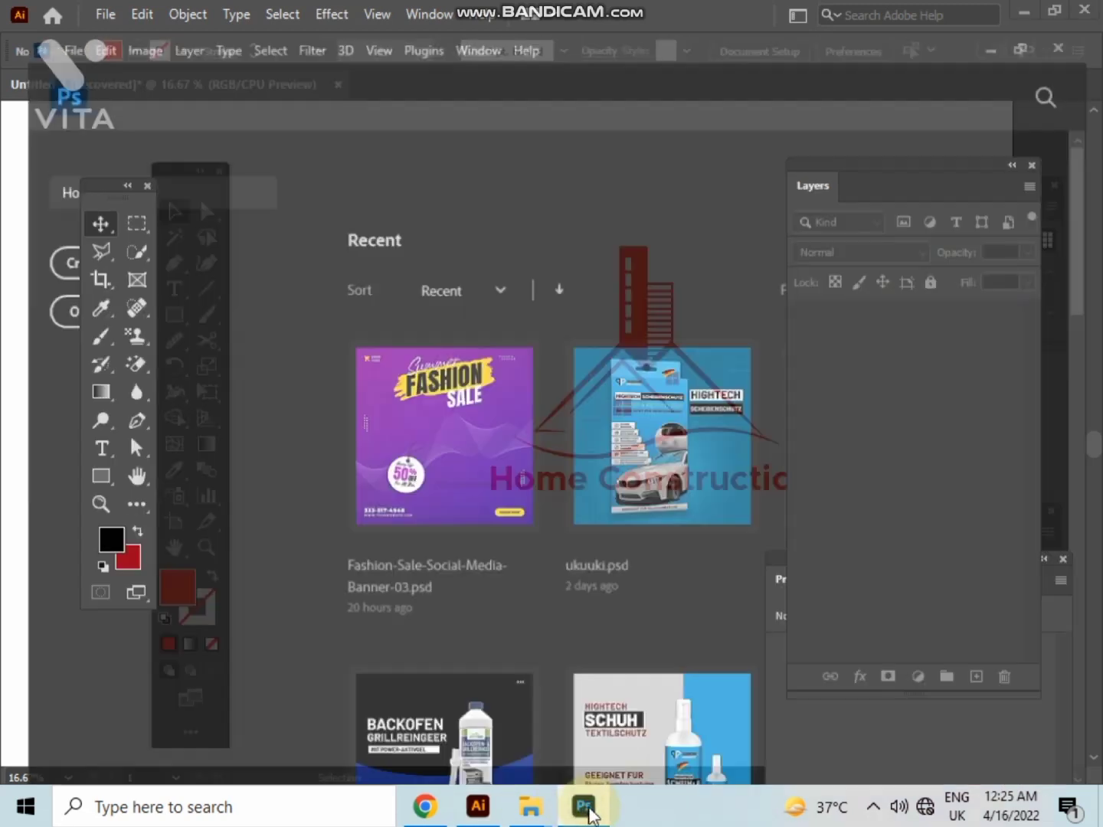
pyautogui.click(993, 11)
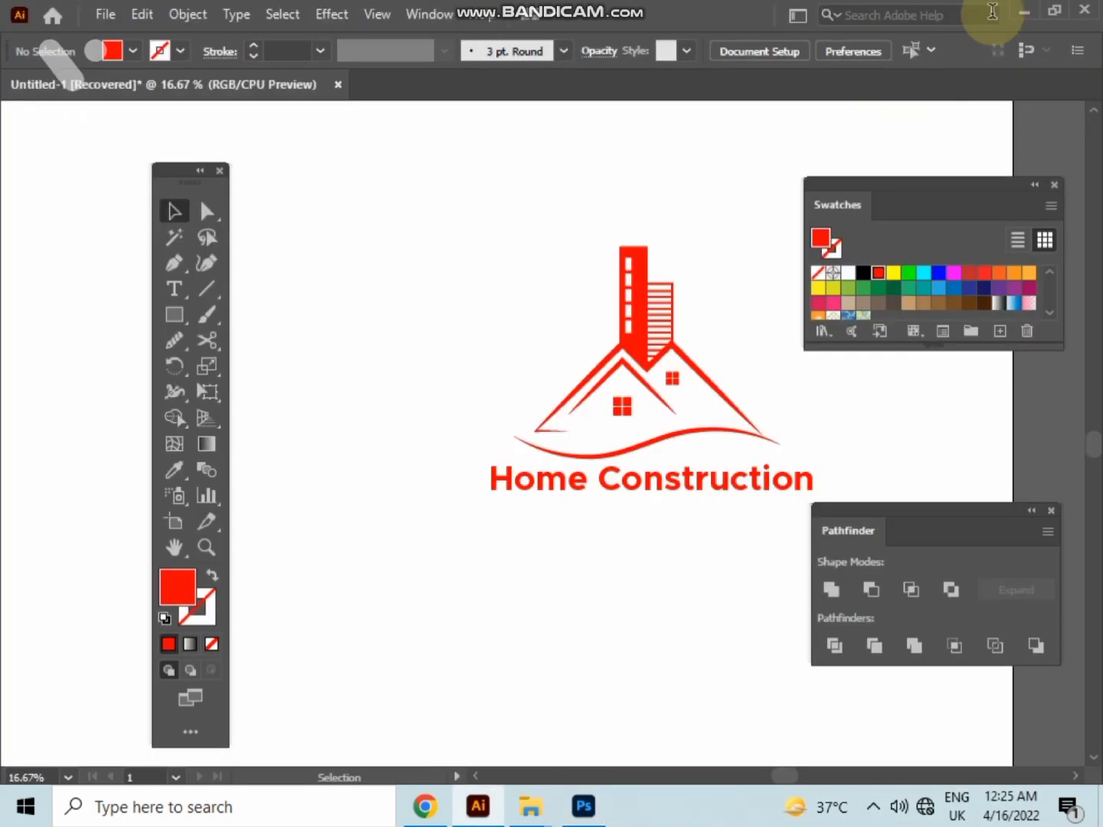
pyautogui.click(534, 742)
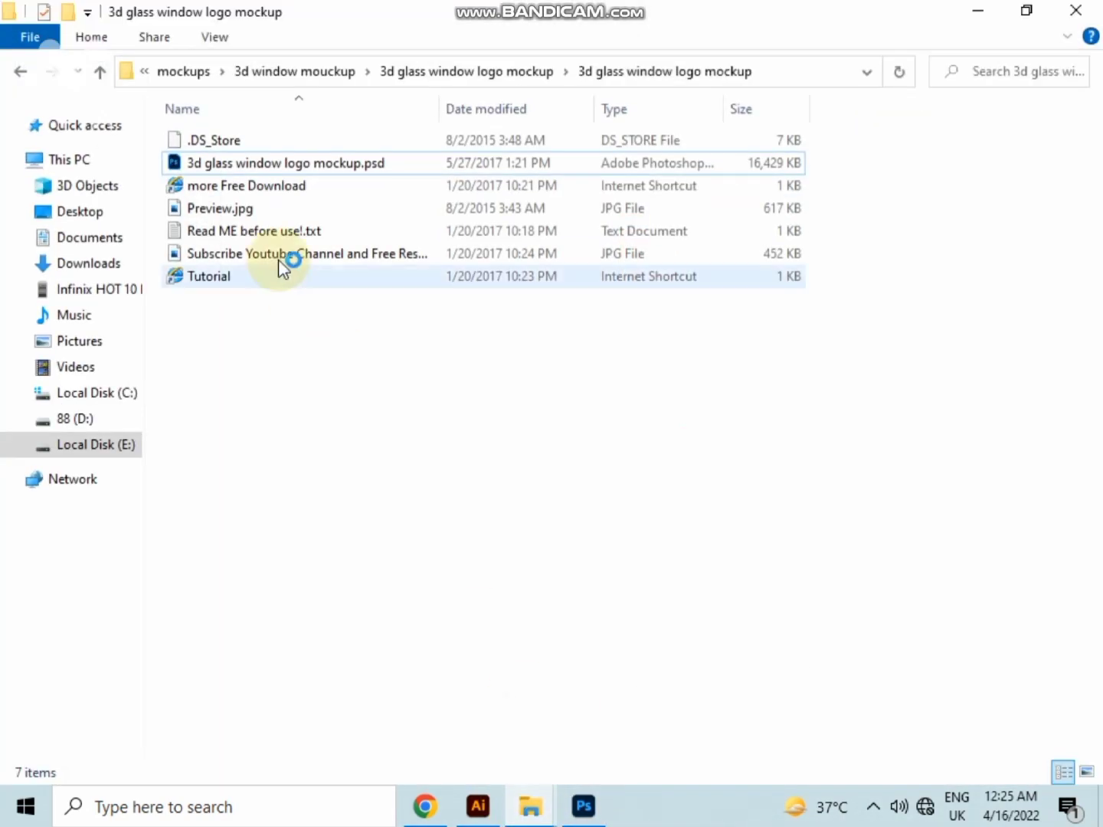
pyautogui.doubleClick(249, 163)
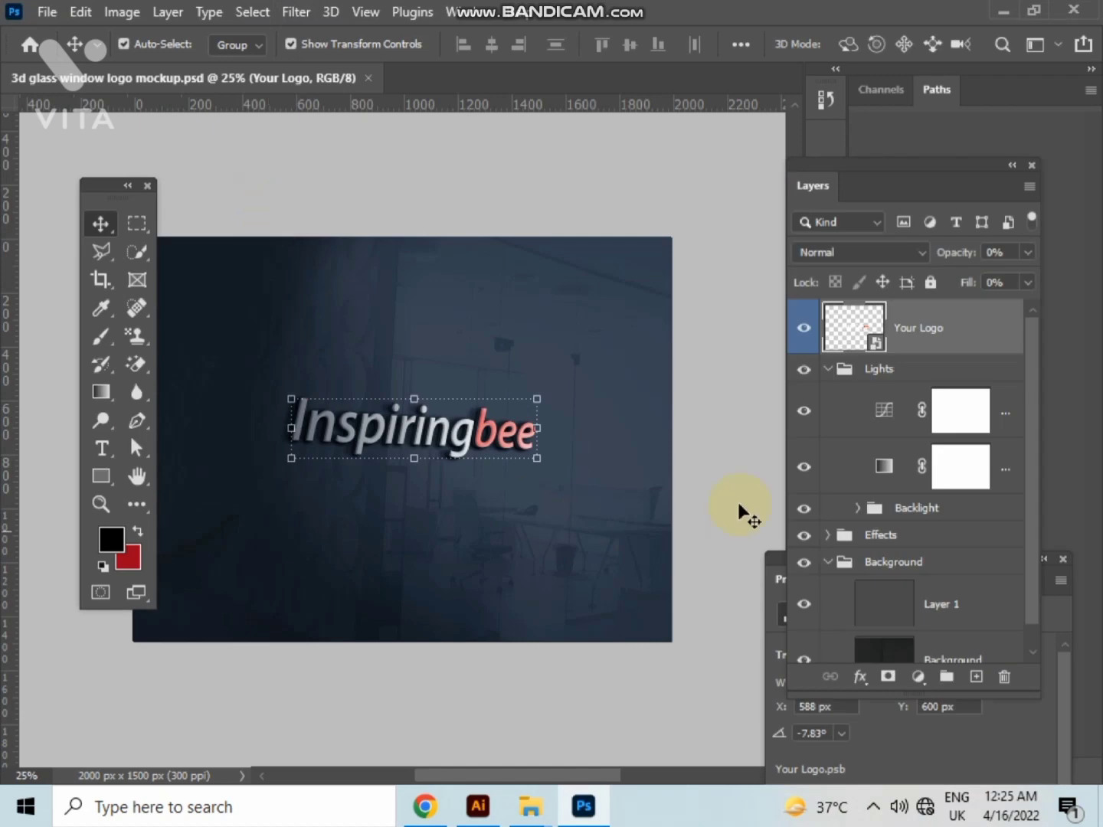
# Place linked home-construction.png into the Your Logo smart object and hide Inspiringbee
pyautogui.doubleClick(874, 348)
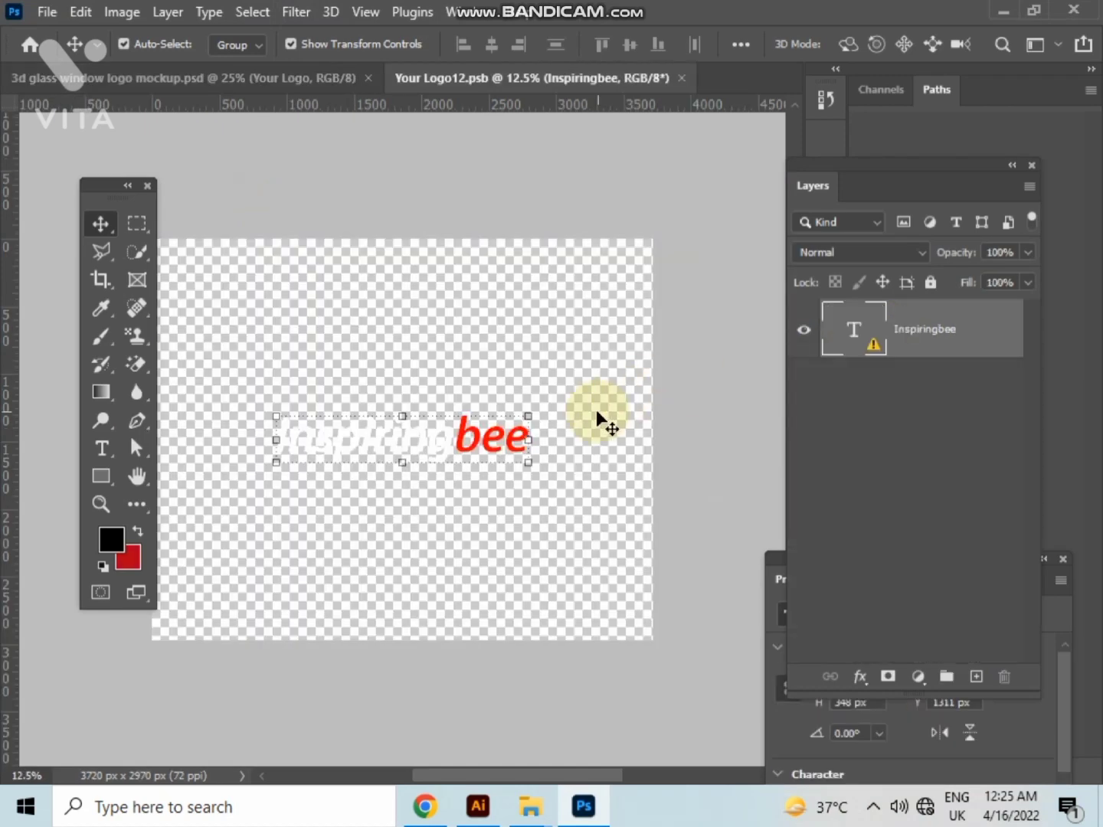
pyautogui.click(47, 13)
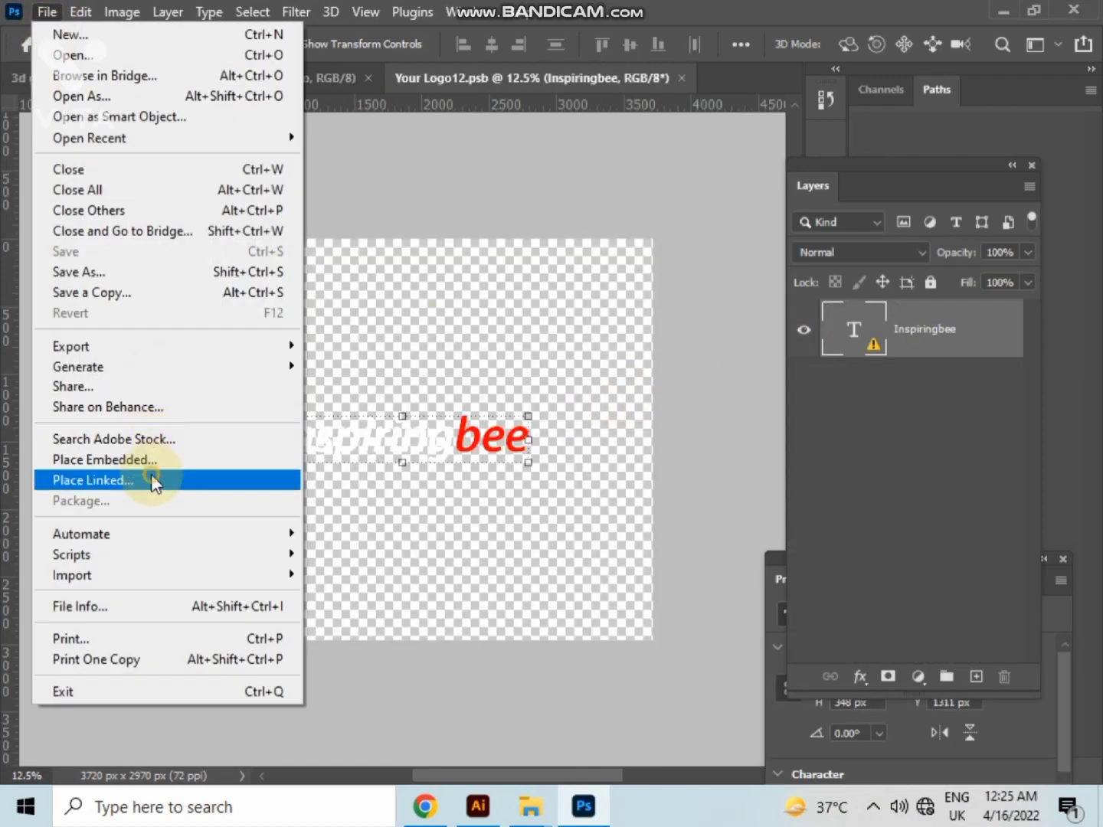
pyautogui.click(151, 477)
pyautogui.click(550, 313)
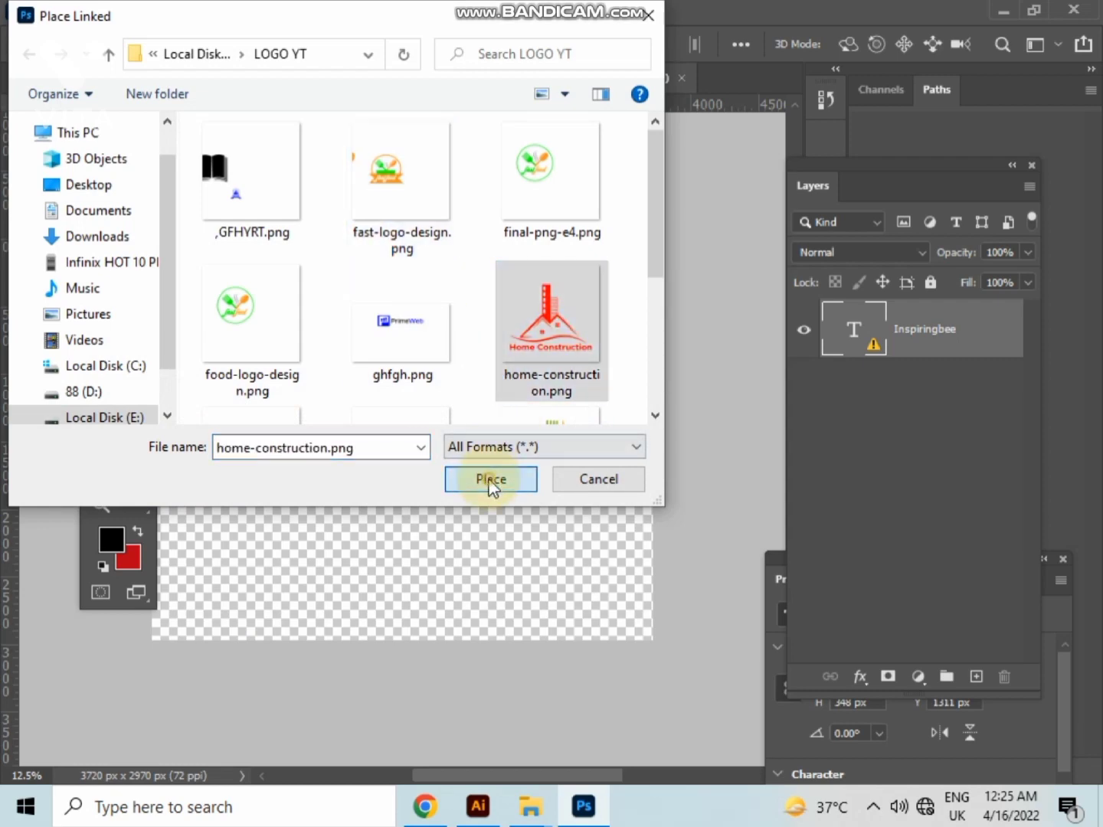
pyautogui.click(490, 479)
pyautogui.click(803, 390)
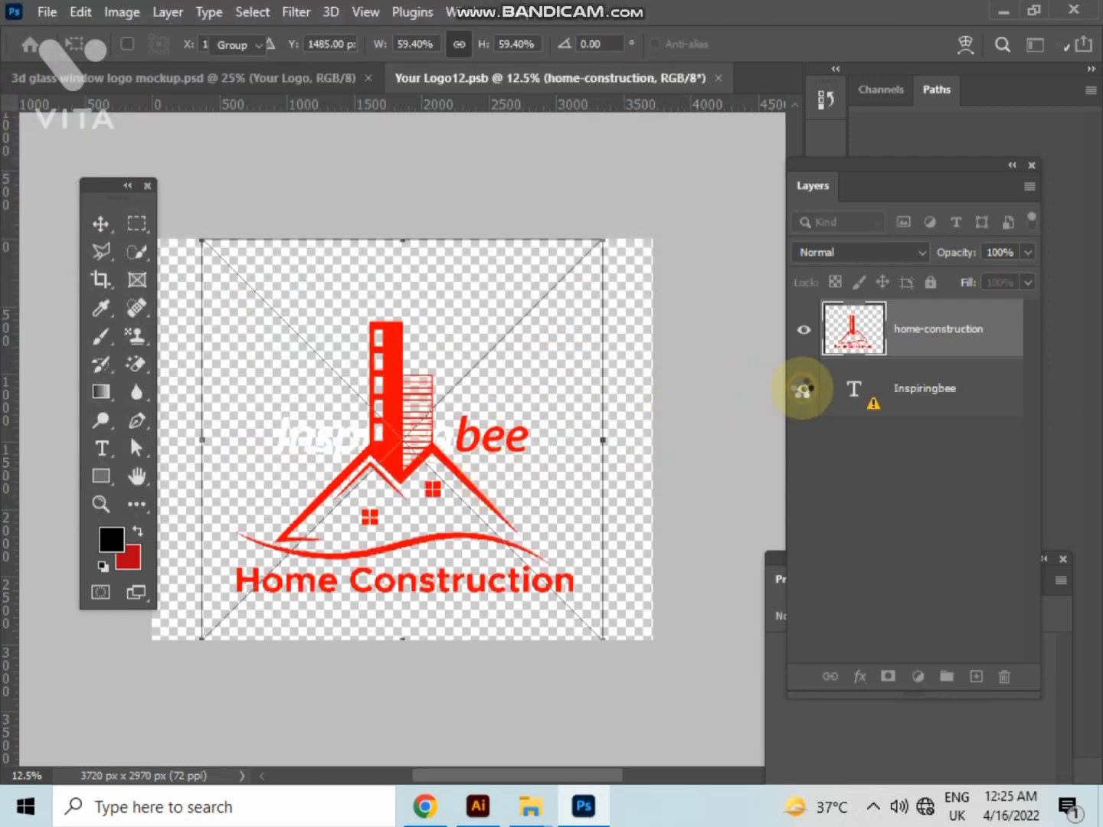
# Scale the logo to about 44 percent, centre it, then close and save the smart object
pyautogui.hotkey('ctrl', 't')
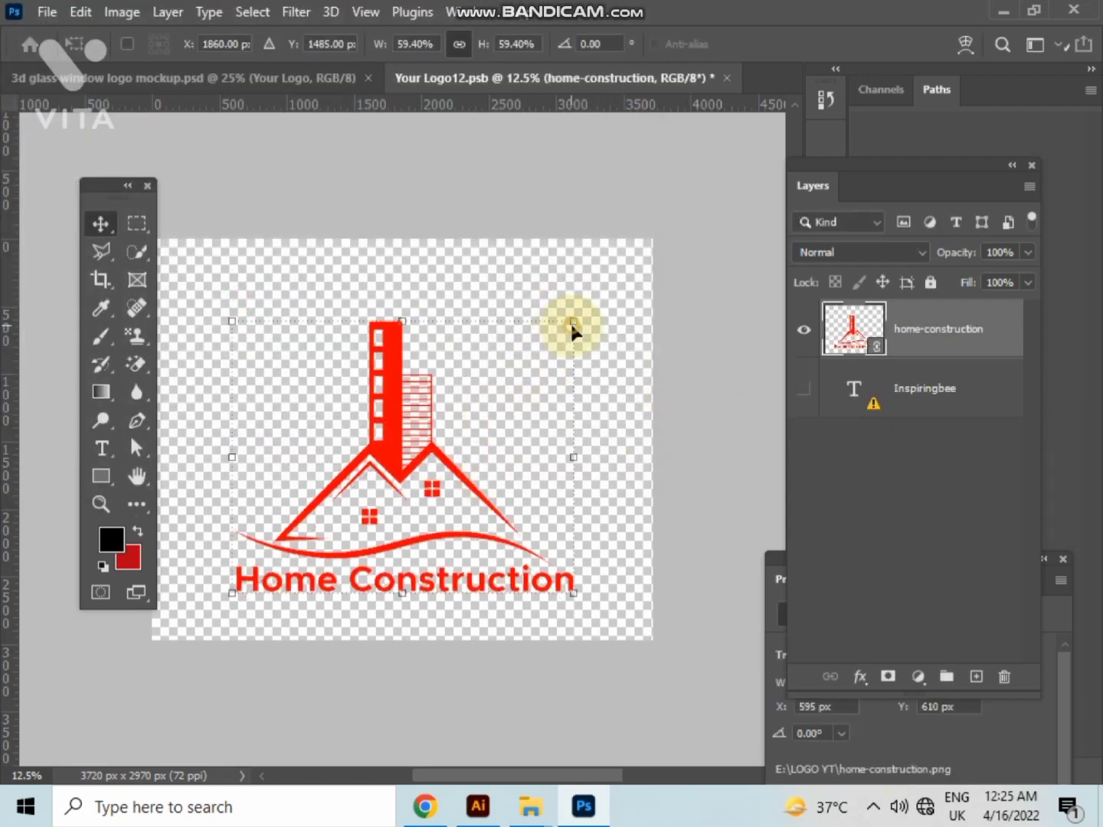
pyautogui.moveTo(571, 331); pyautogui.dragTo(569, 348)
pyautogui.moveTo(602, 264); pyautogui.dragTo(498, 362)
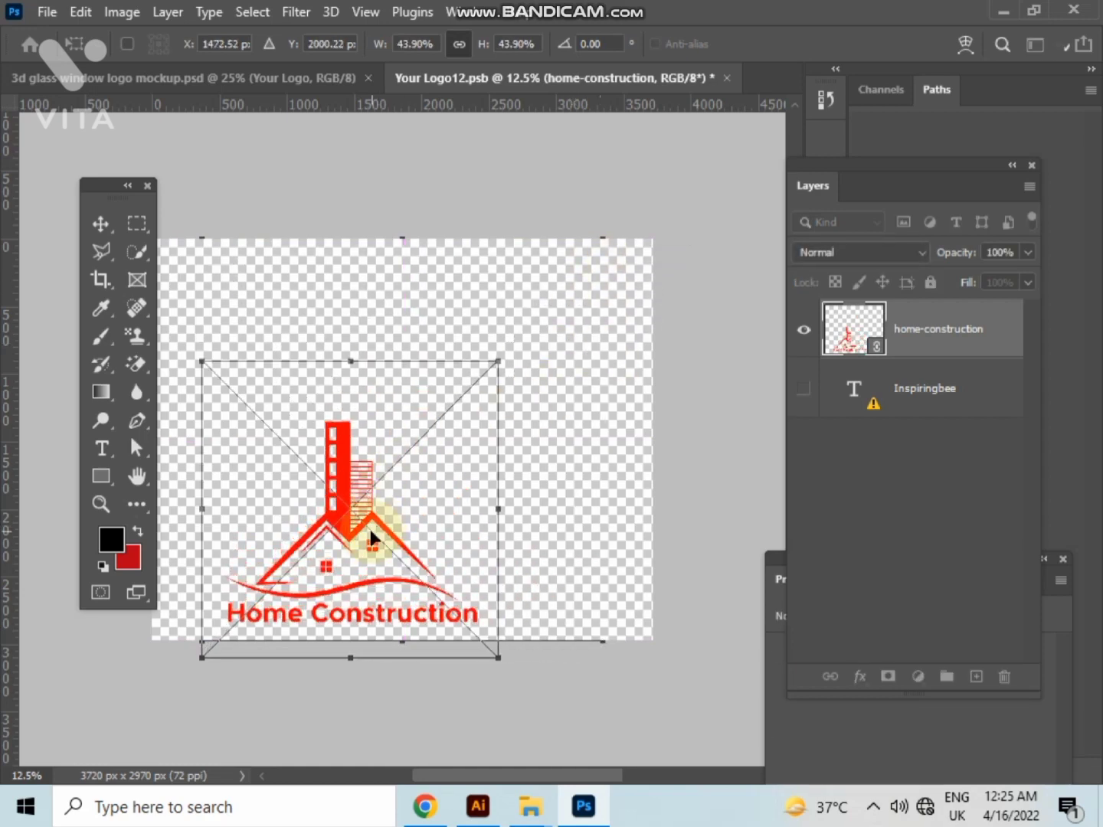
pyautogui.moveTo(370, 536); pyautogui.dragTo(423, 450)
pyautogui.press('Return')
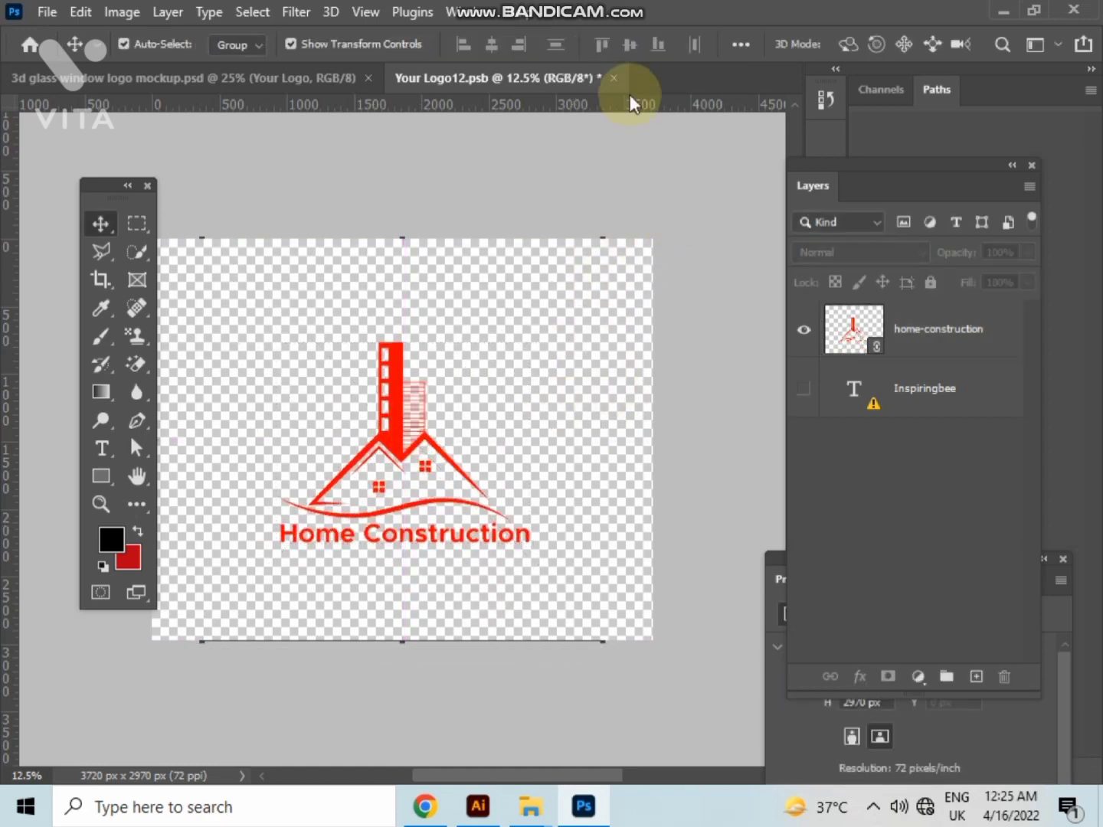
pyautogui.click(617, 78)
pyautogui.click(464, 315)
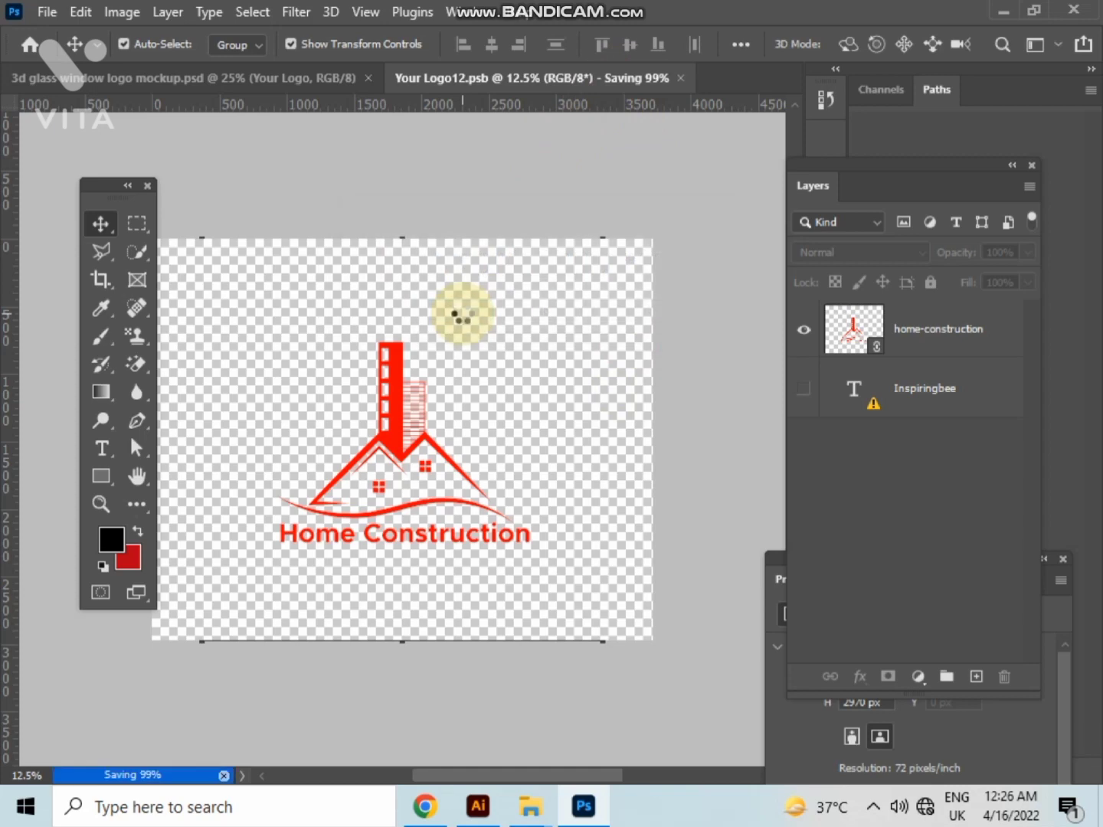